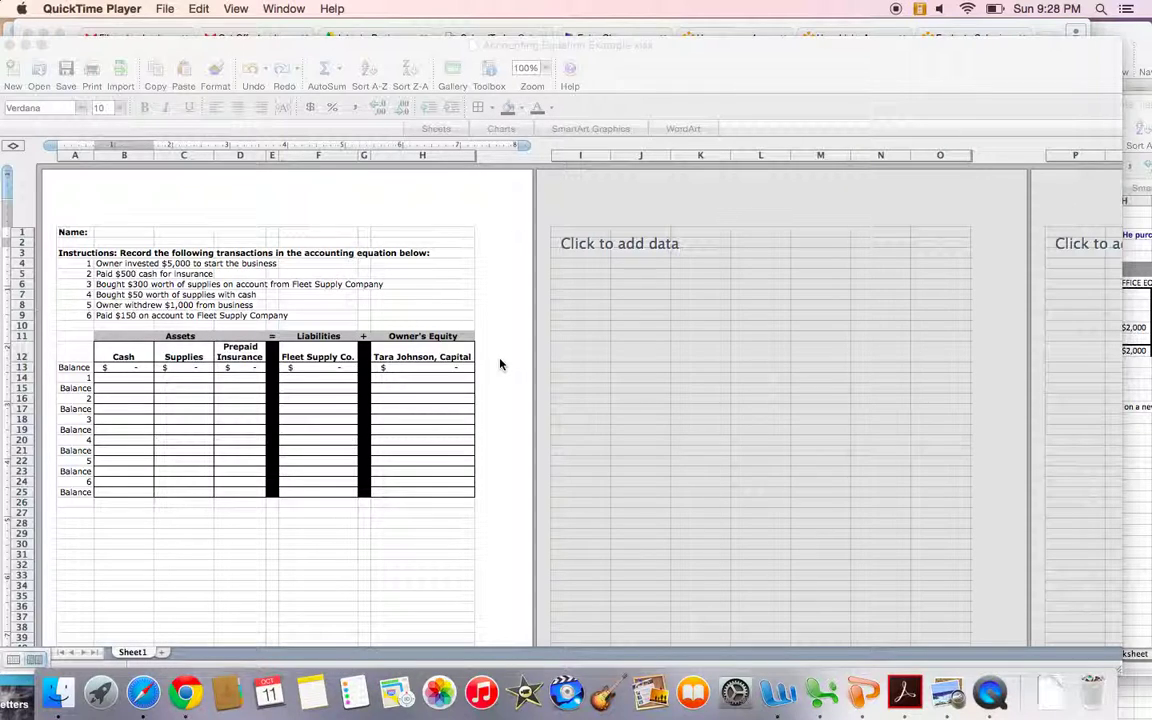
Step: Review the transaction descriptions and the Assets, Liabilities and Owner's Equity headings
left_click(320, 57)
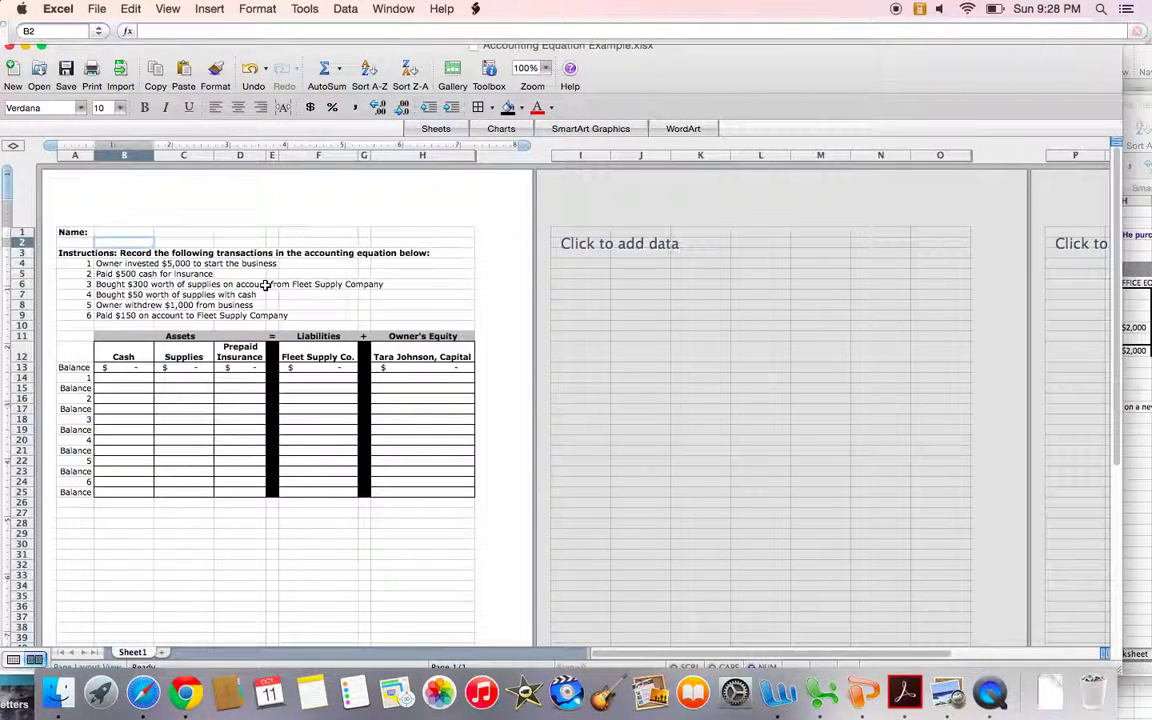
left_click_drag(85, 263, 128, 316)
left_click(130, 352)
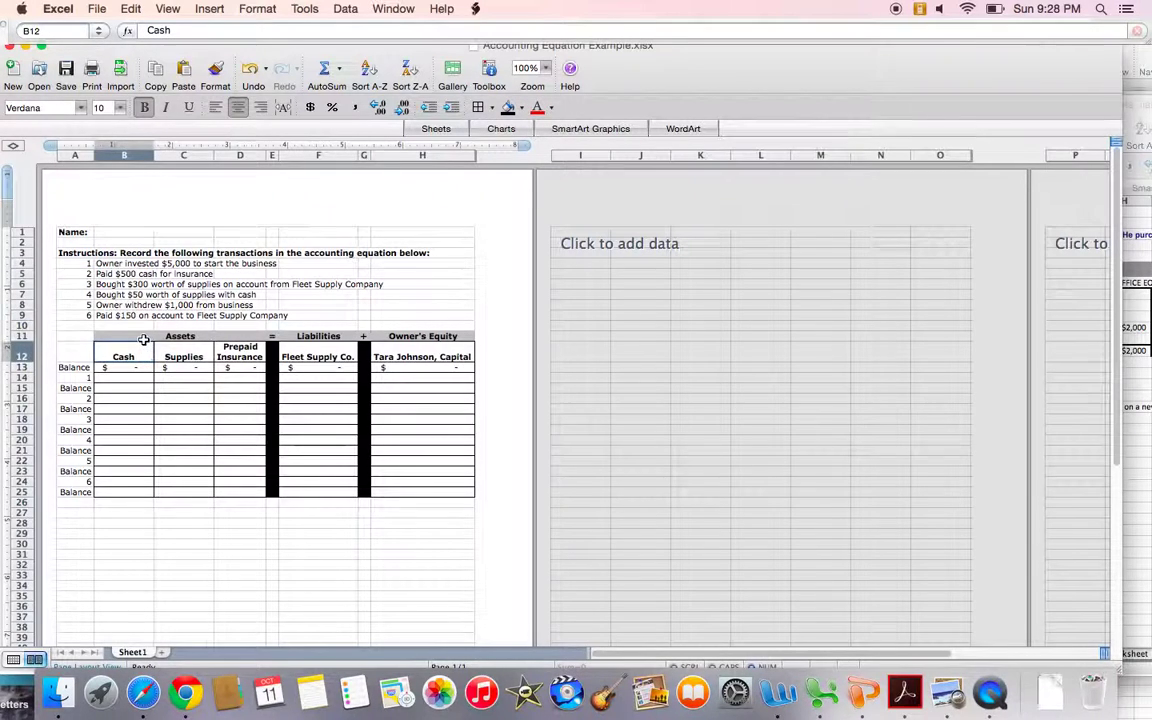
left_click(143, 336)
left_click(303, 336)
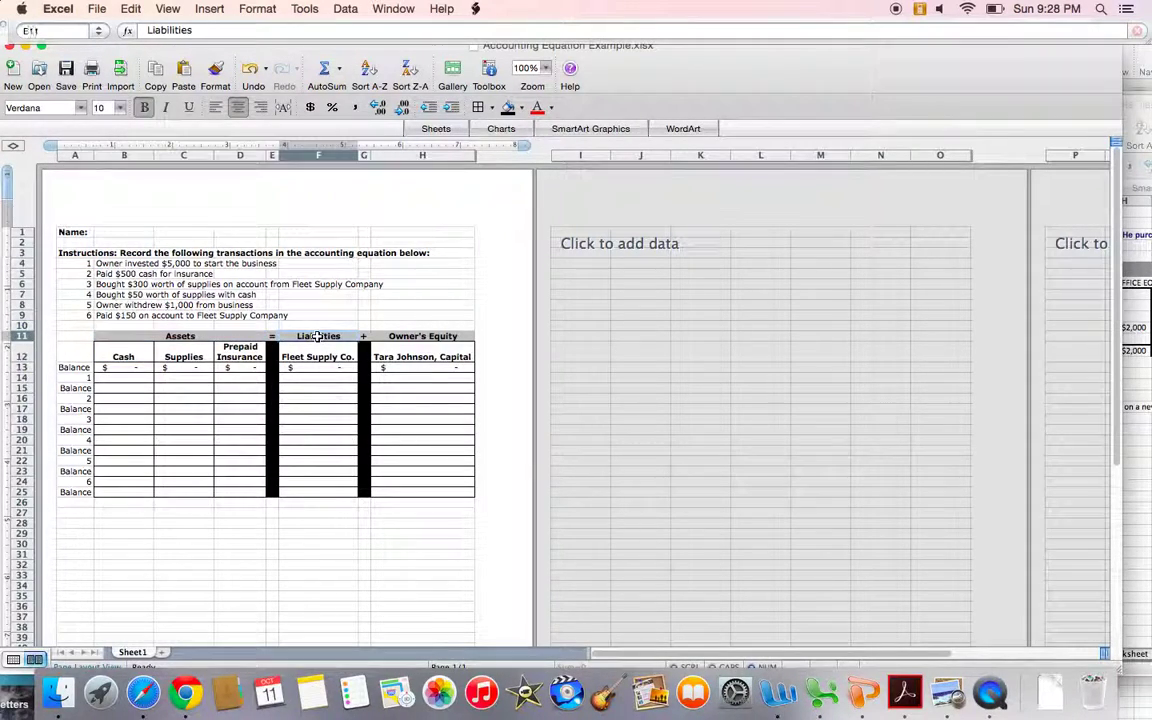
left_click(223, 337)
left_click(303, 336)
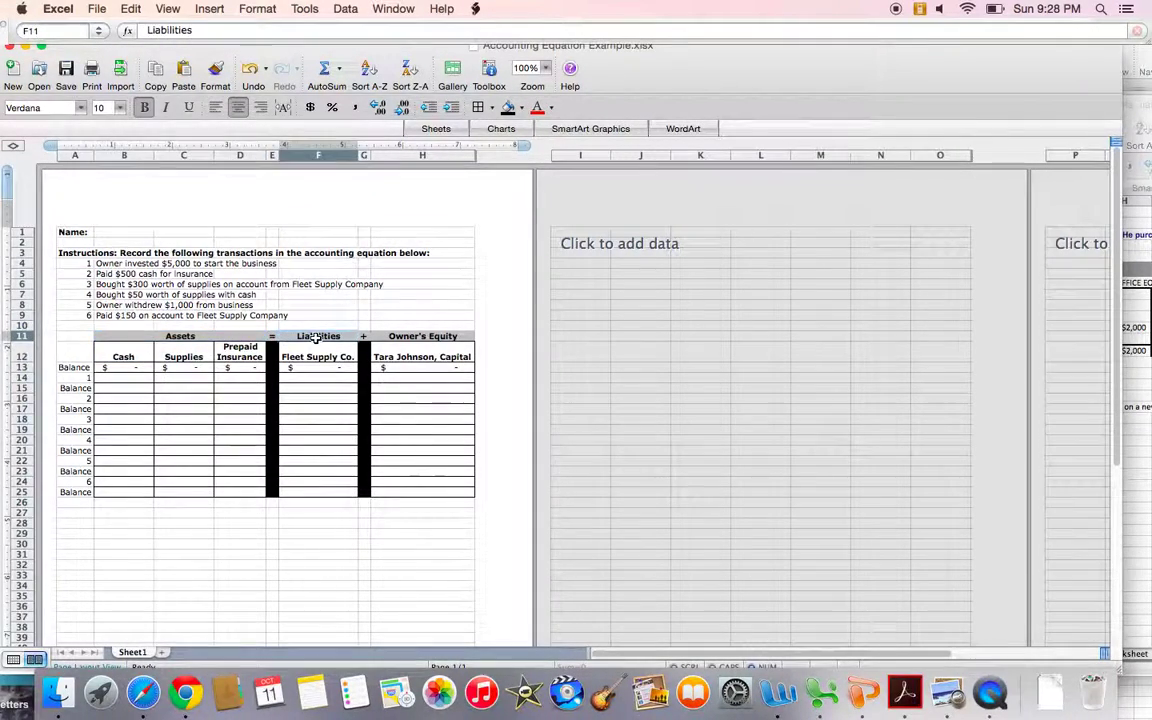
left_click(427, 337)
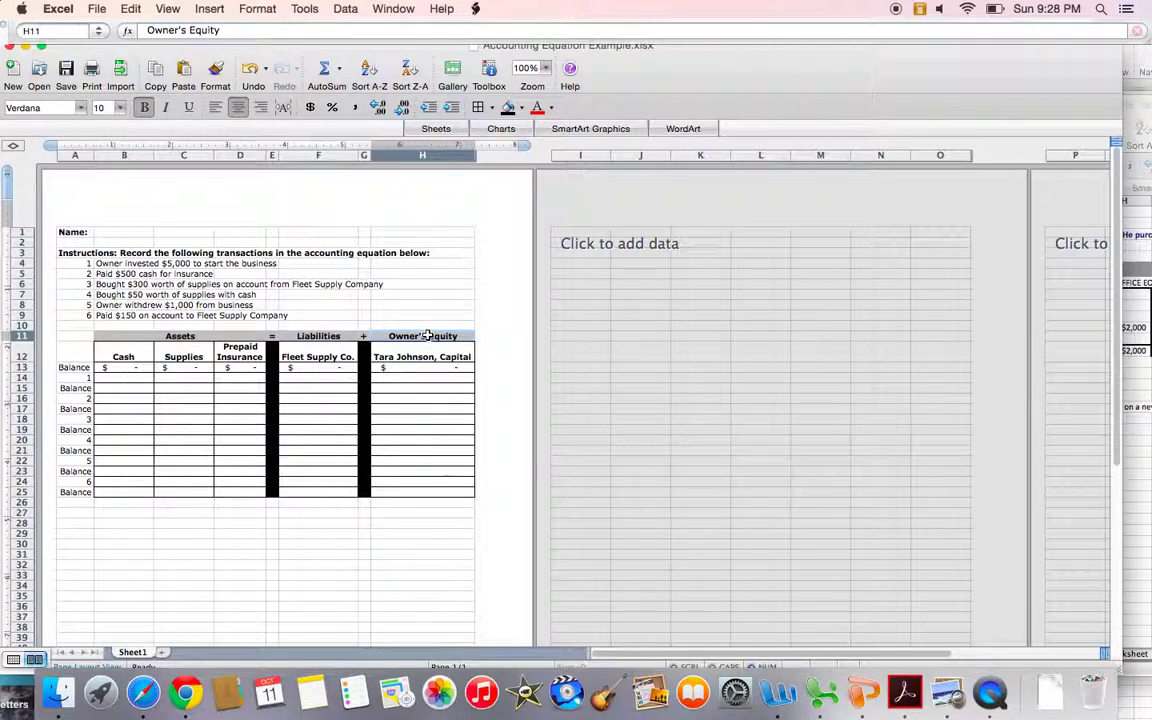
Step: Review the Cash, Supplies, Prepaid Insurance, Fleet Supply Co. and capital columns and the six transactions
left_click(143, 357)
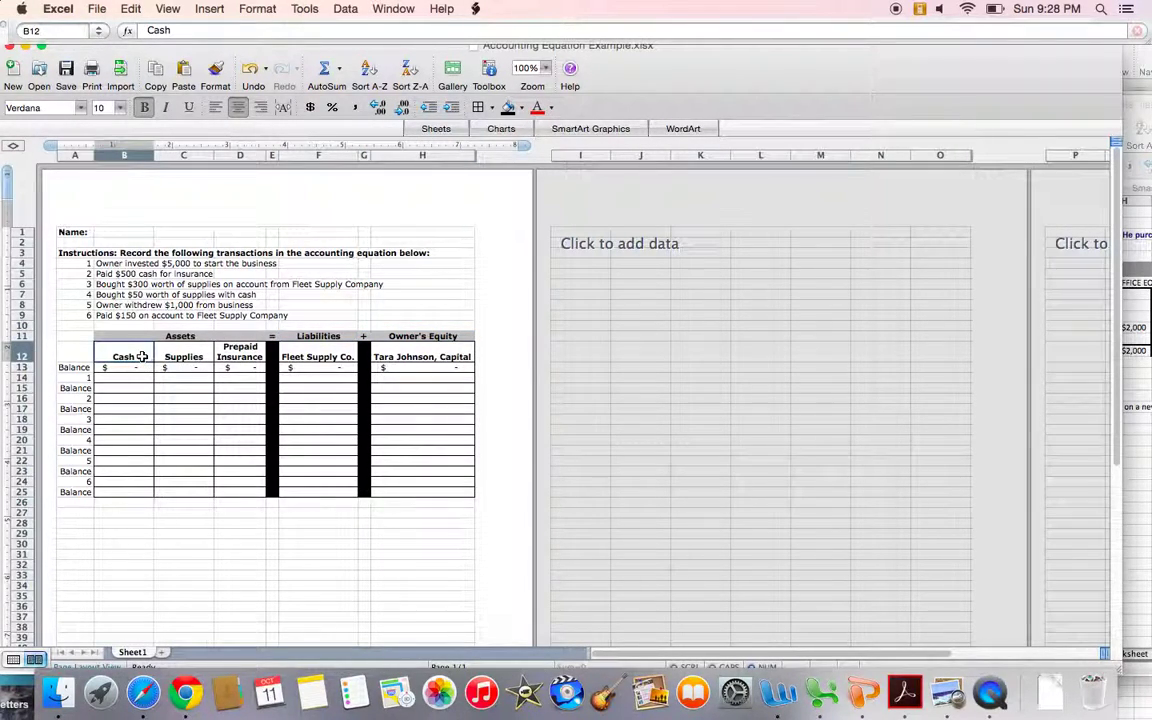
key("Right")
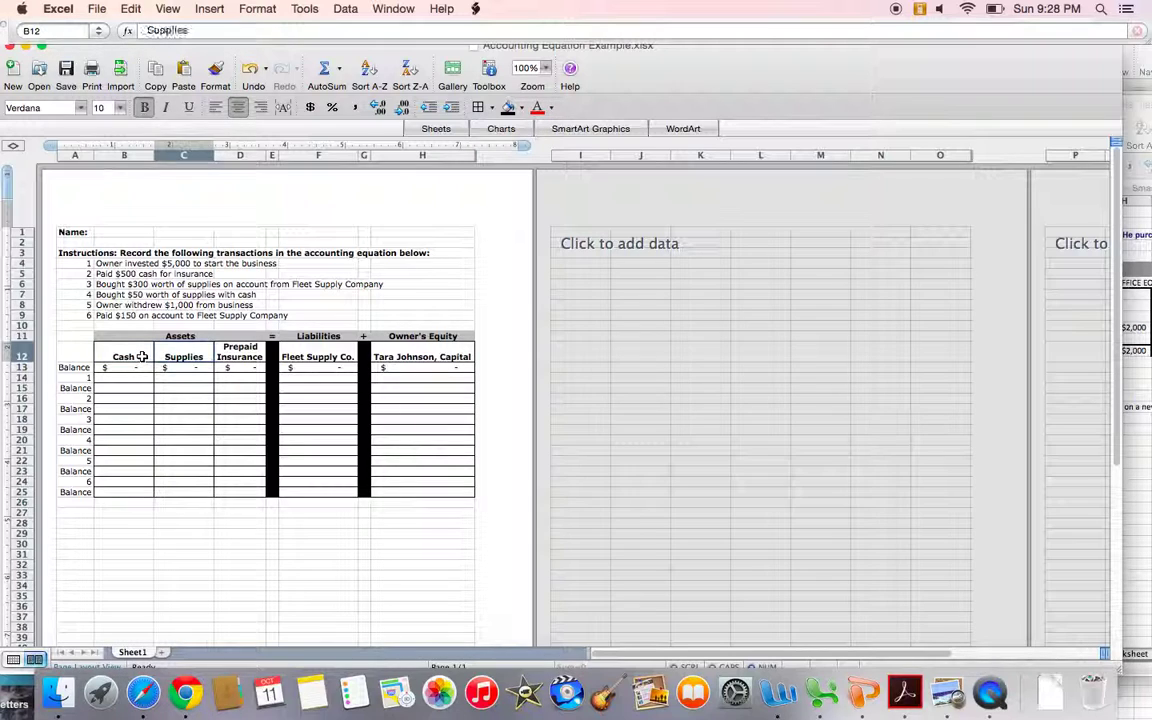
key("Right")
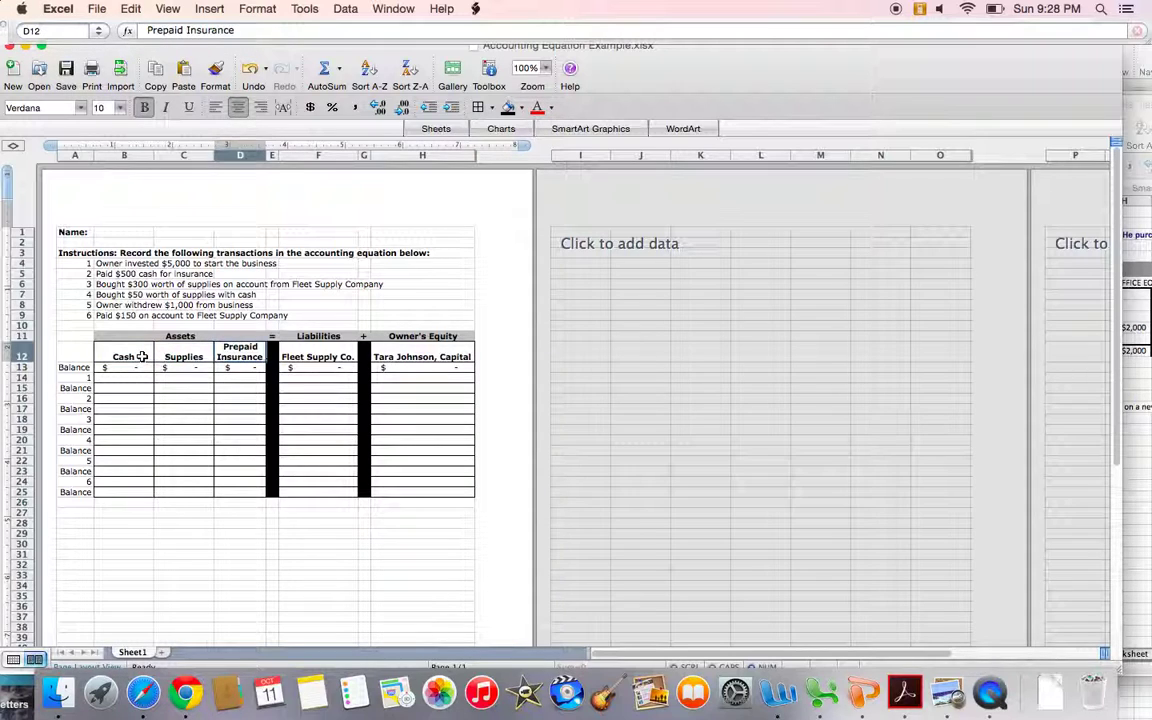
left_click(305, 358)
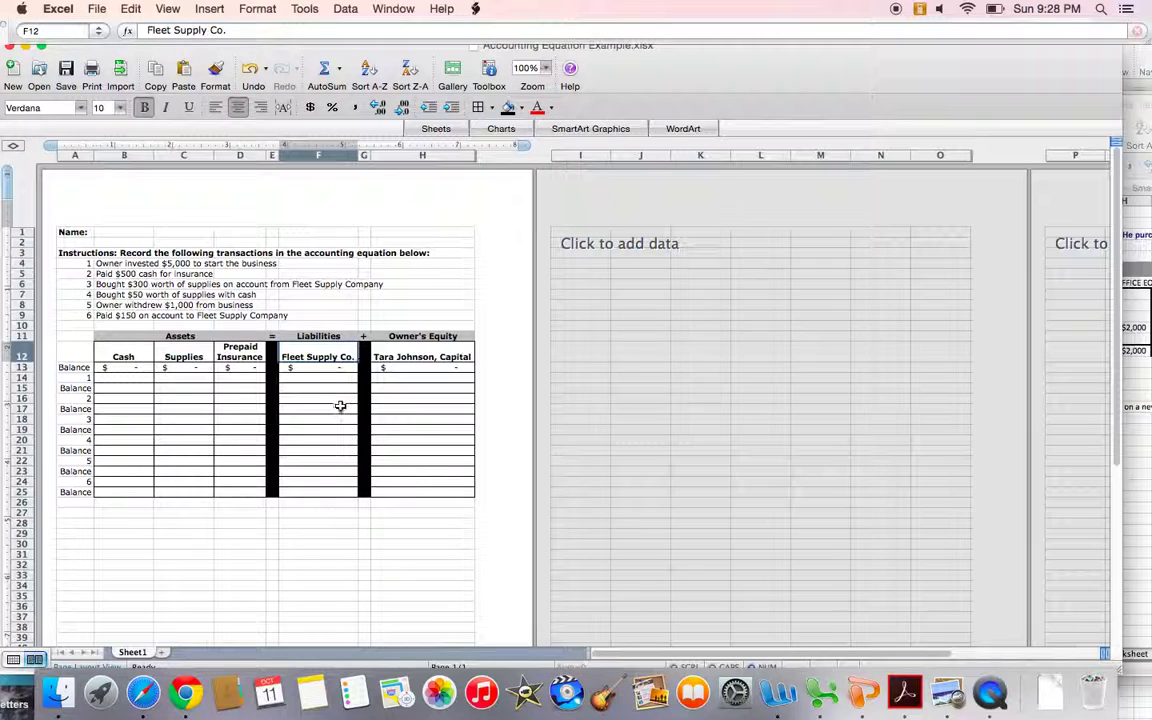
left_click(432, 356)
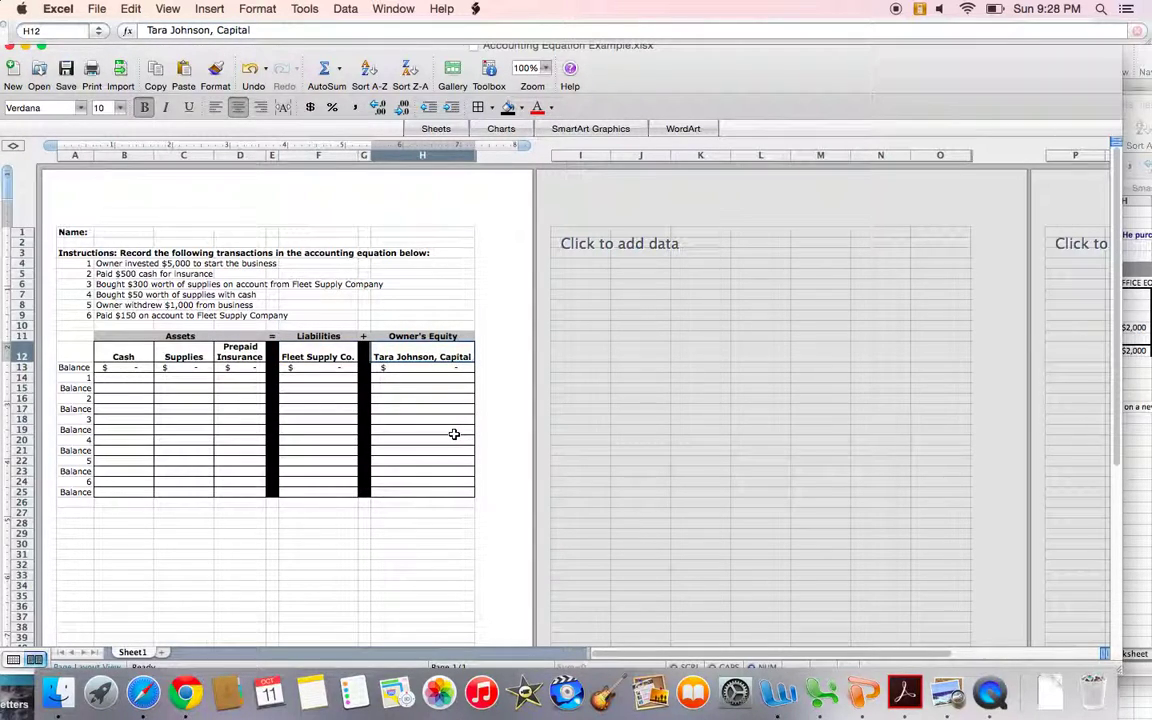
left_click(74, 265)
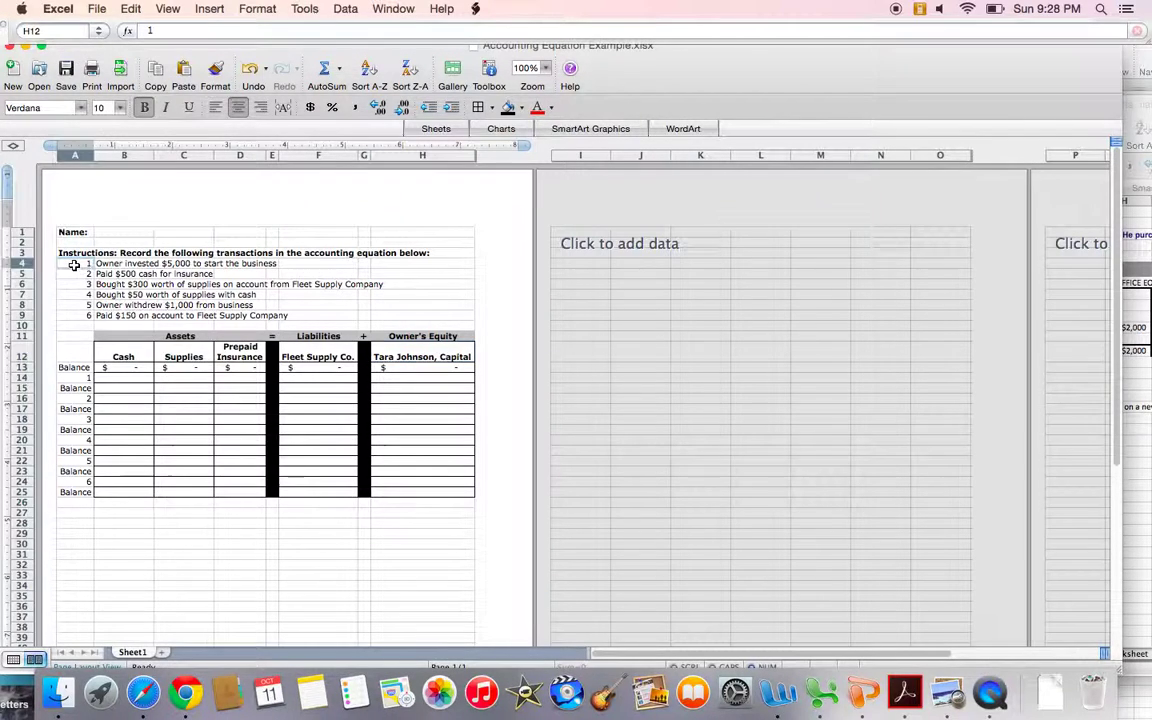
left_click_drag(74, 265, 159, 314)
left_click_drag(123, 358, 193, 455)
left_click(221, 540)
Step: Enter the student's name in the cell beside Name:
left_click(117, 234)
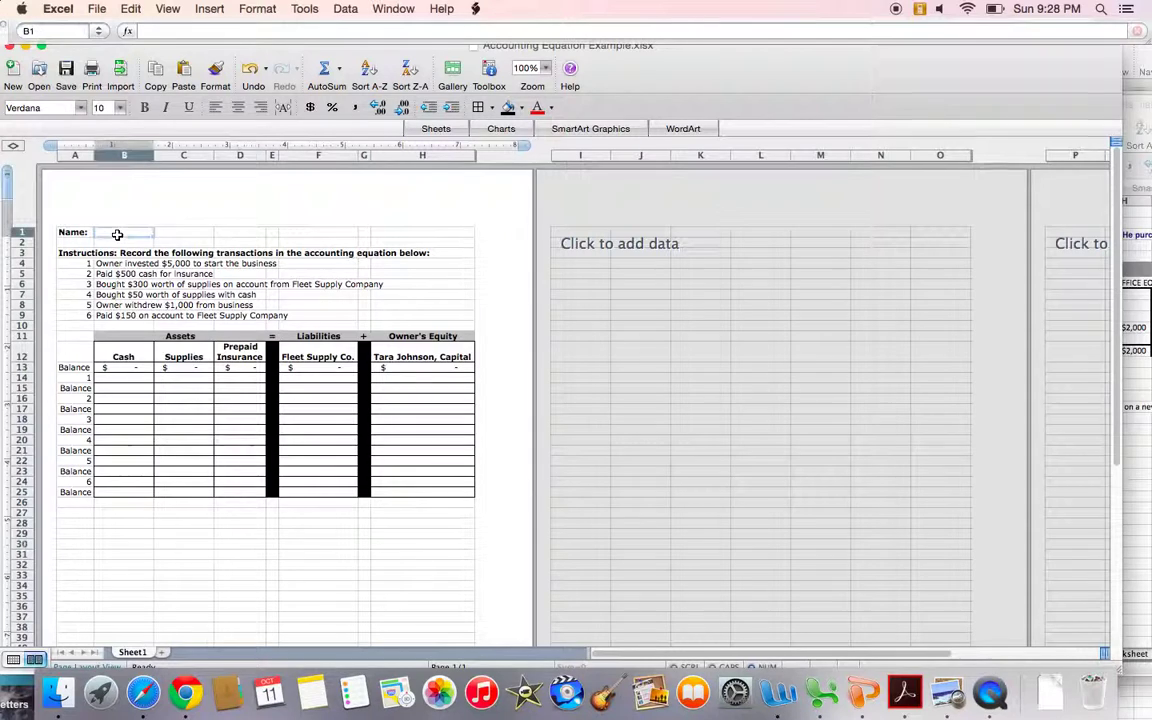
type("Mr. Sode")
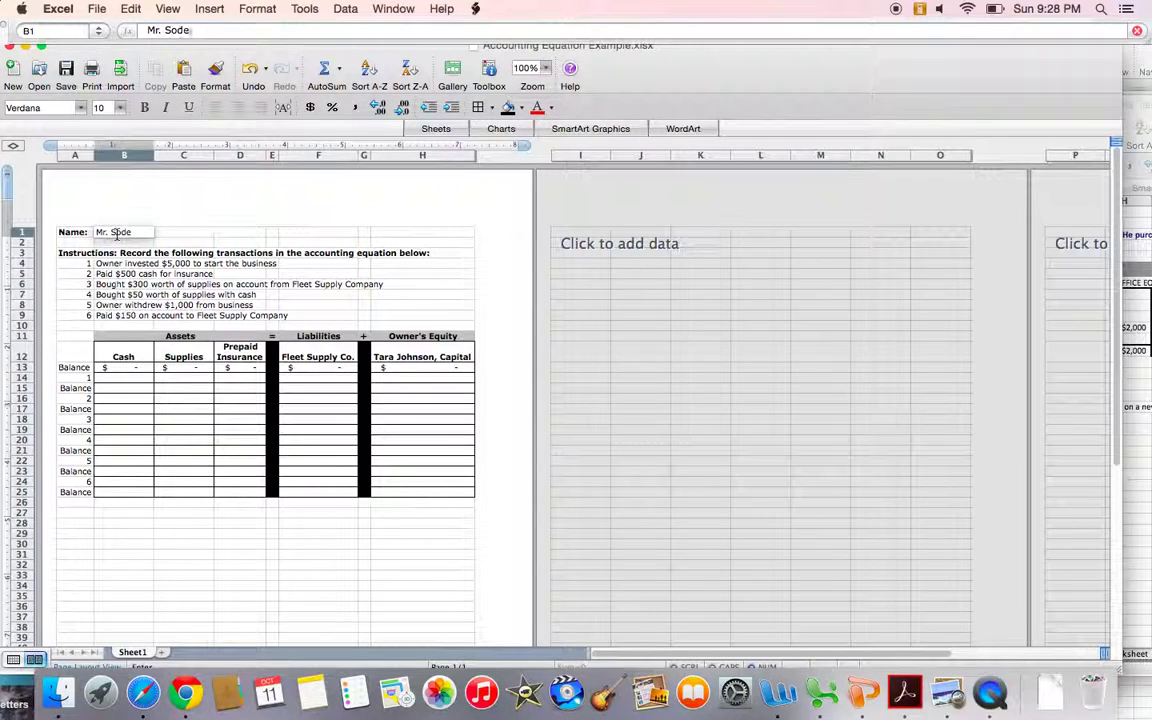
type("rstrom")
key("Return")
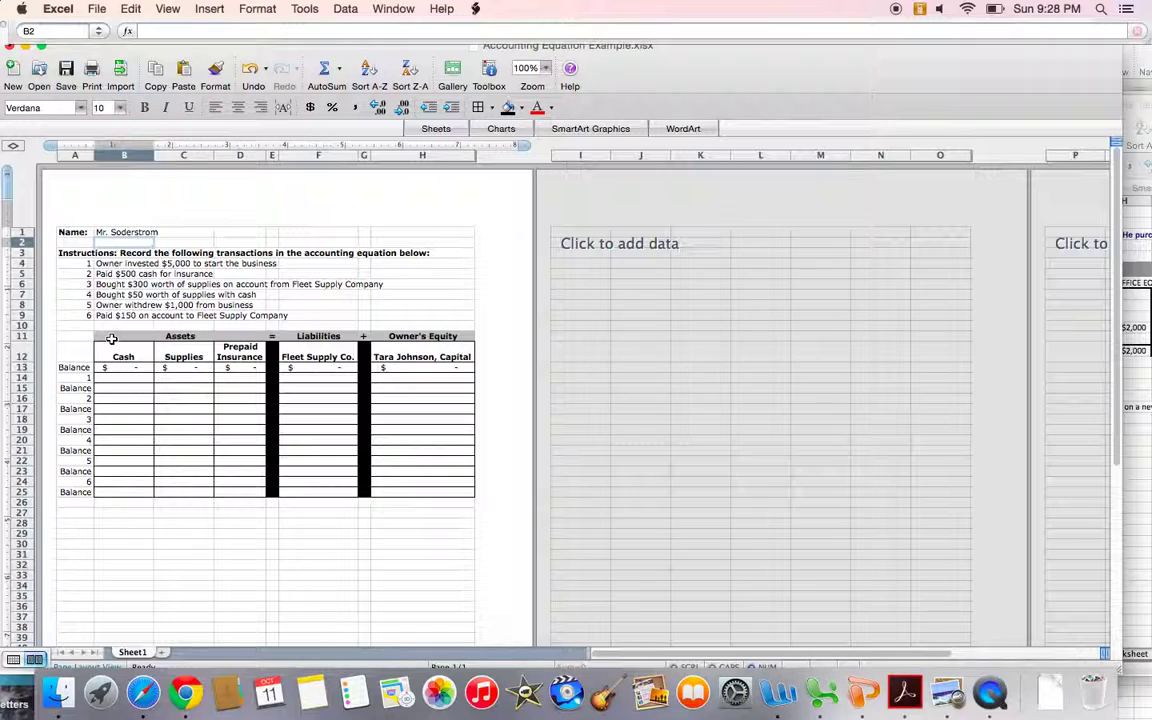
left_click(168, 338)
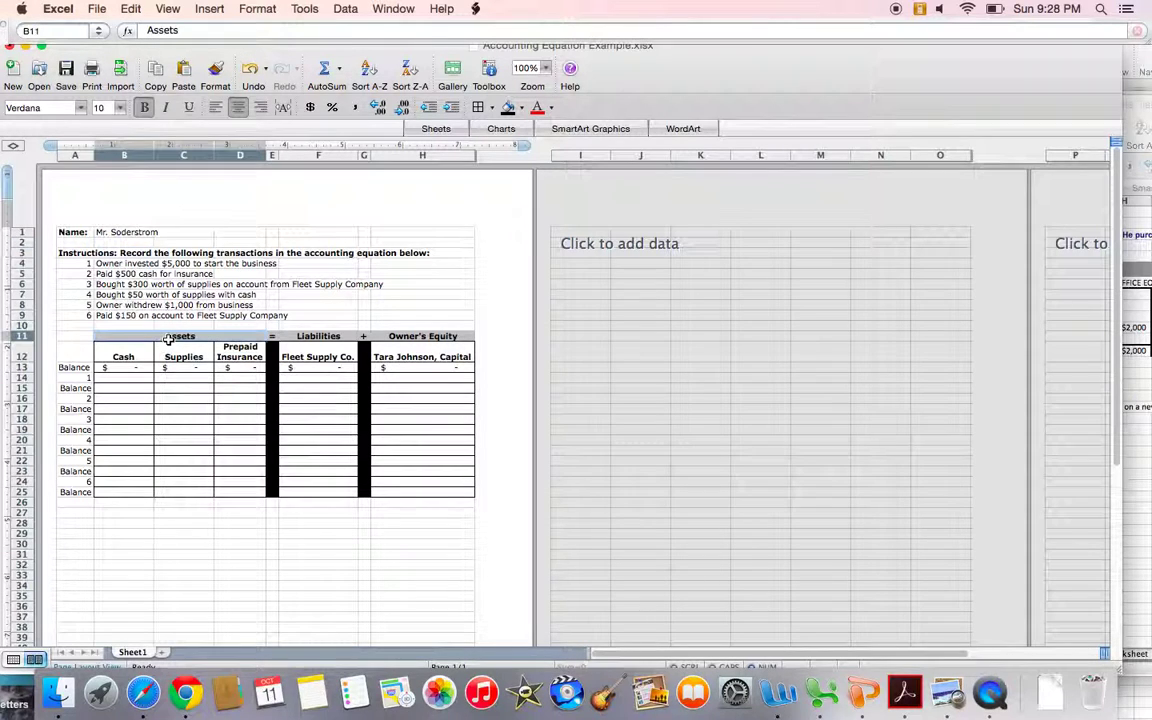
left_click(318, 337)
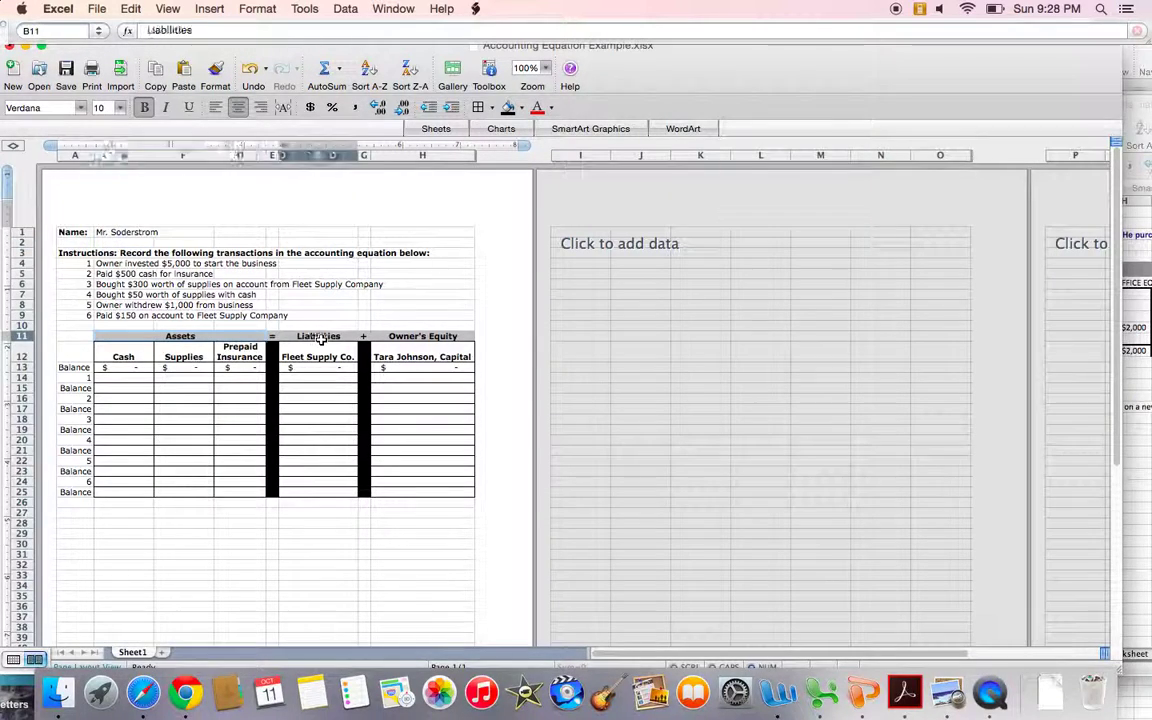
left_click(413, 340)
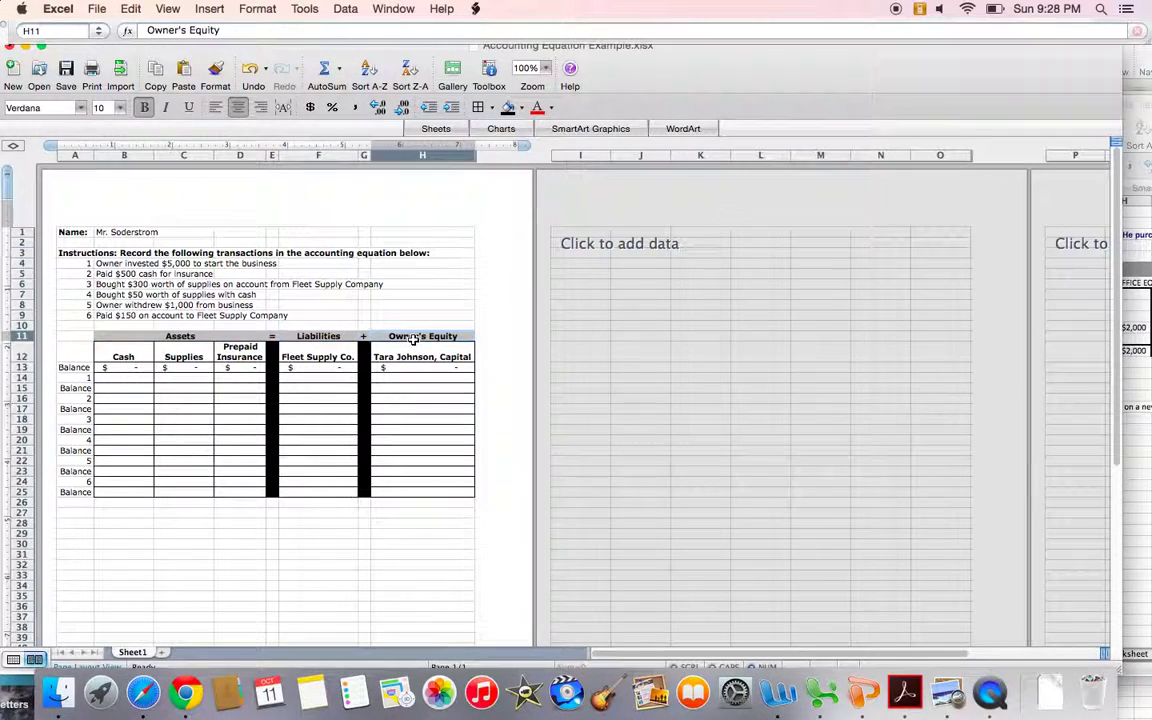
left_click(82, 388)
left_click(83, 411)
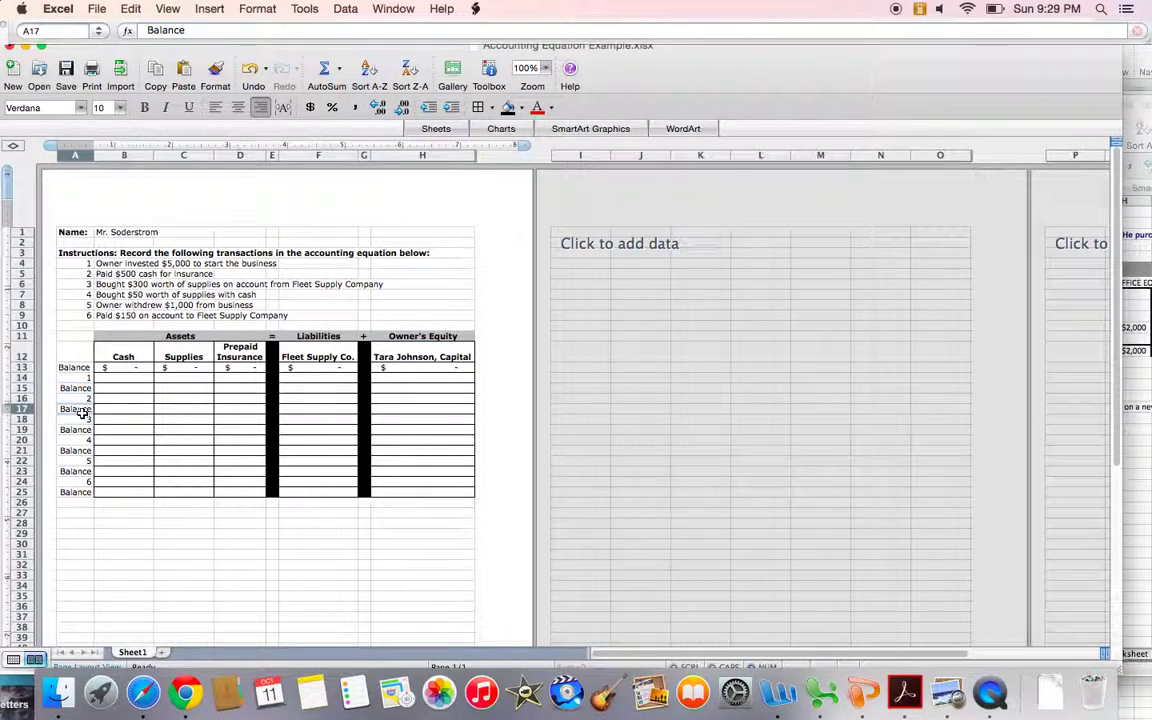
left_click(158, 338)
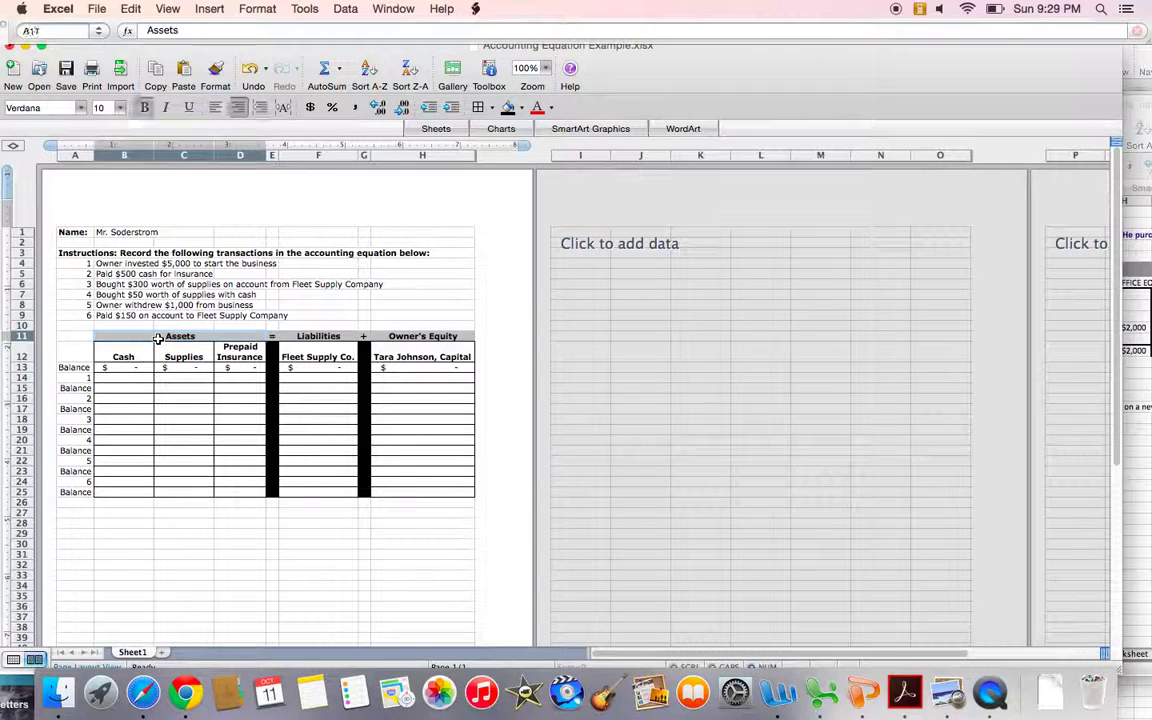
left_click(318, 337)
left_click(422, 337)
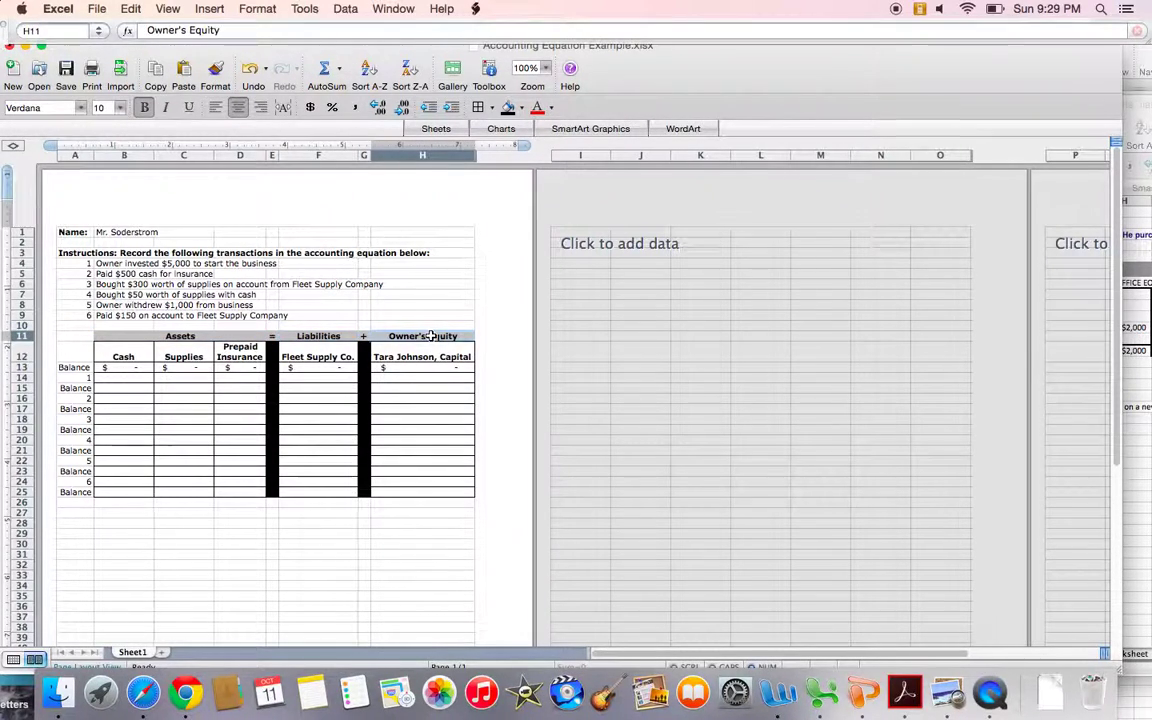
left_click(115, 298)
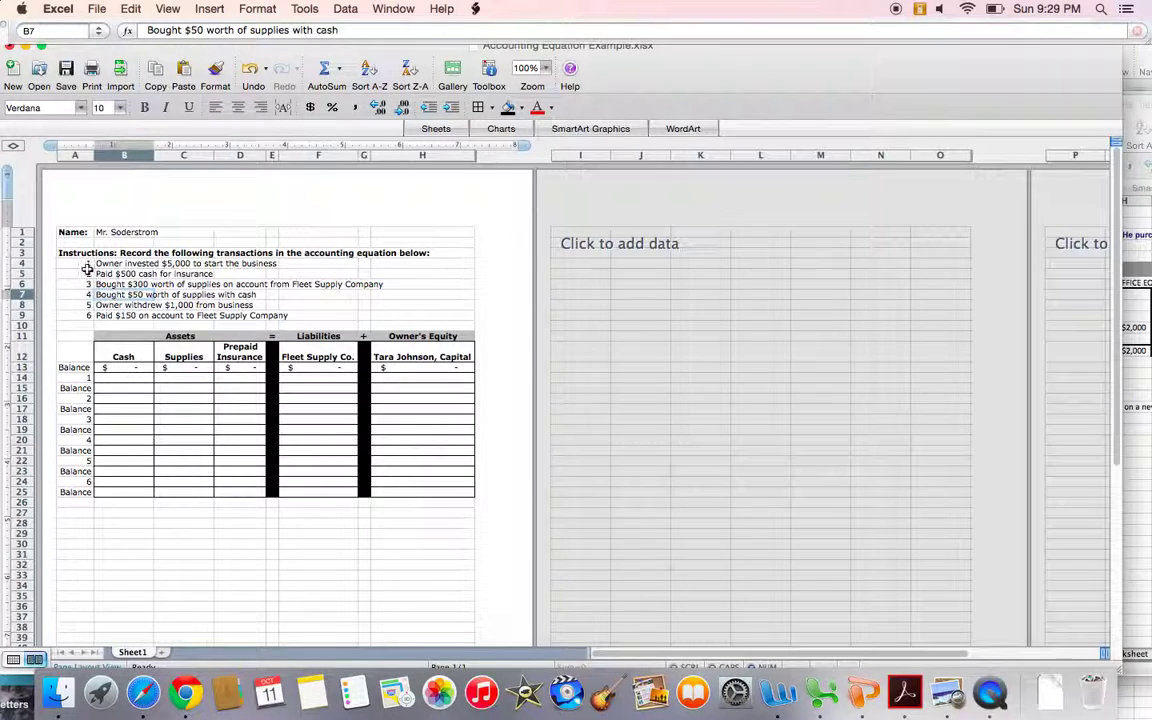
left_click_drag(88, 264, 231, 265)
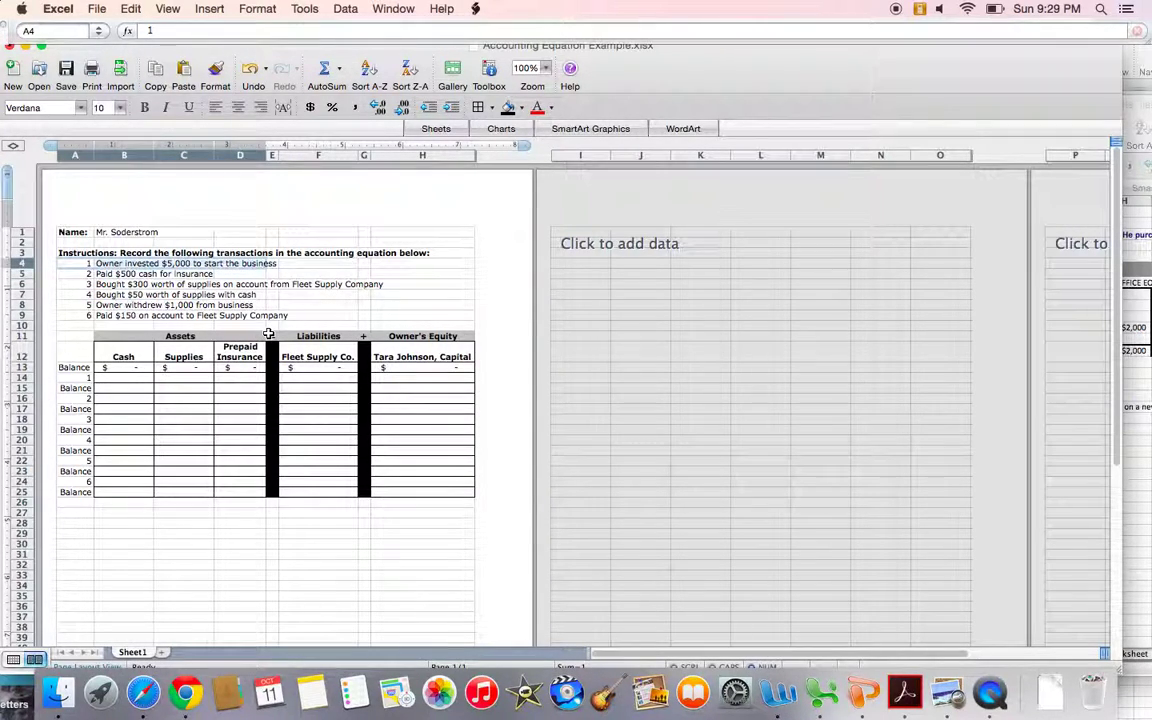
Step: Record transaction 1 in row 14: 5,000 under Cash and 5,000 under owner's capital
left_click(134, 380)
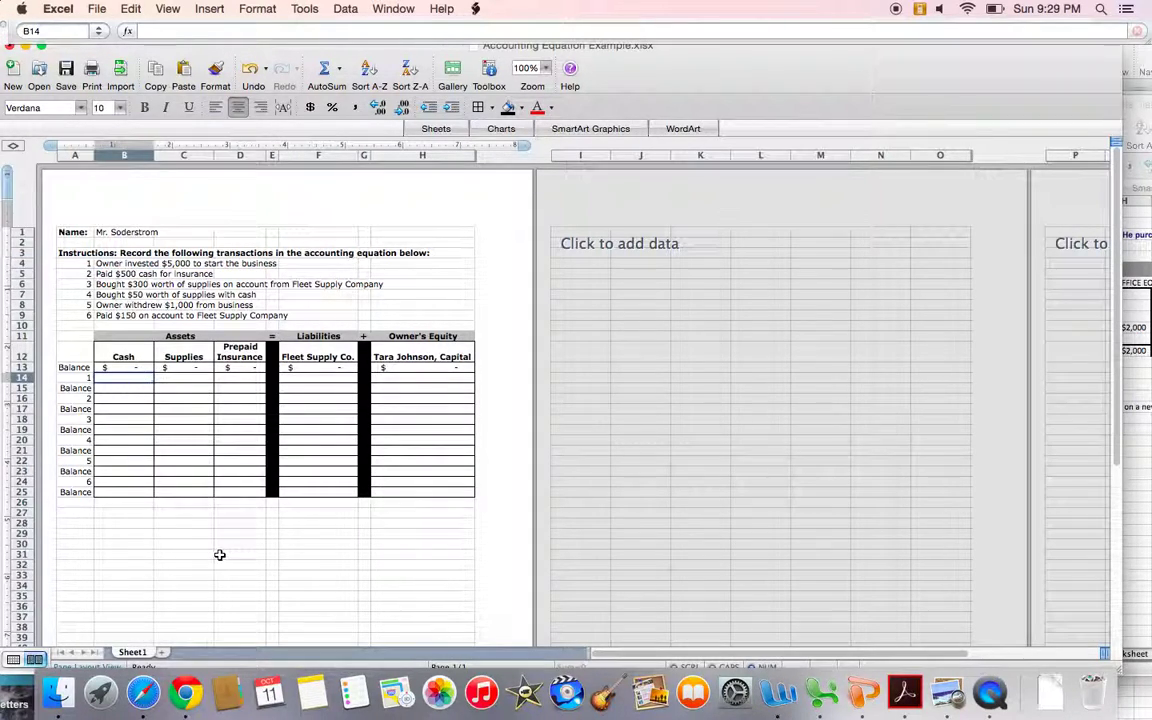
type("50")
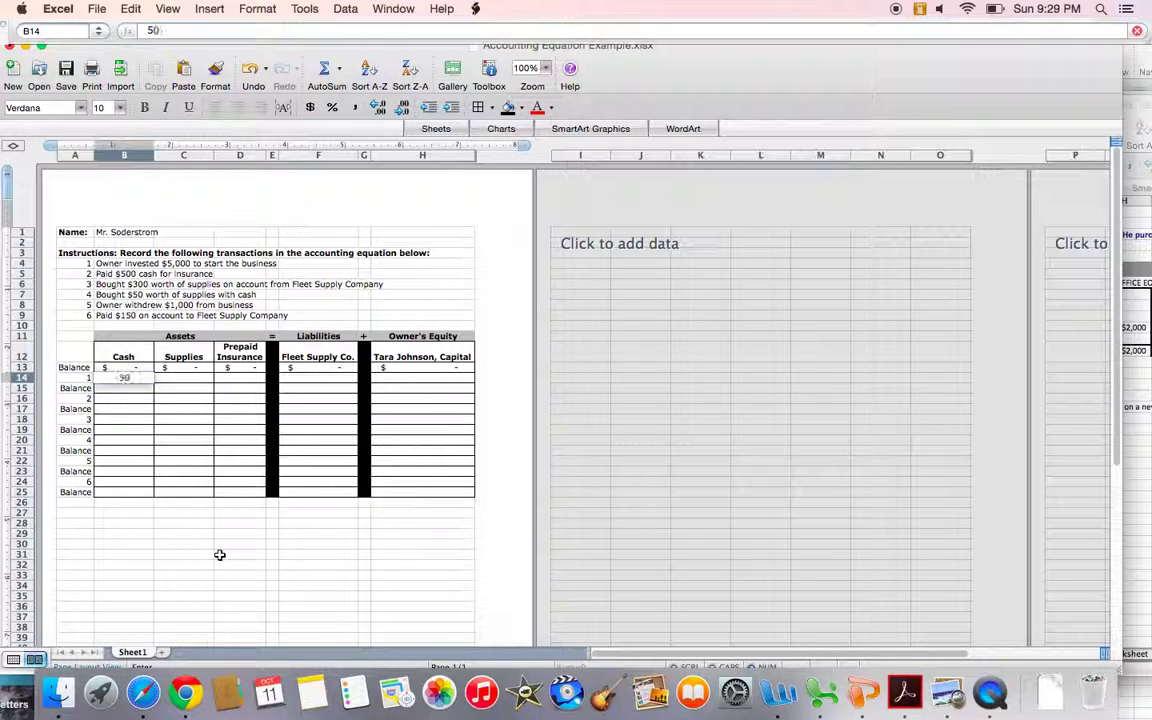
type("00")
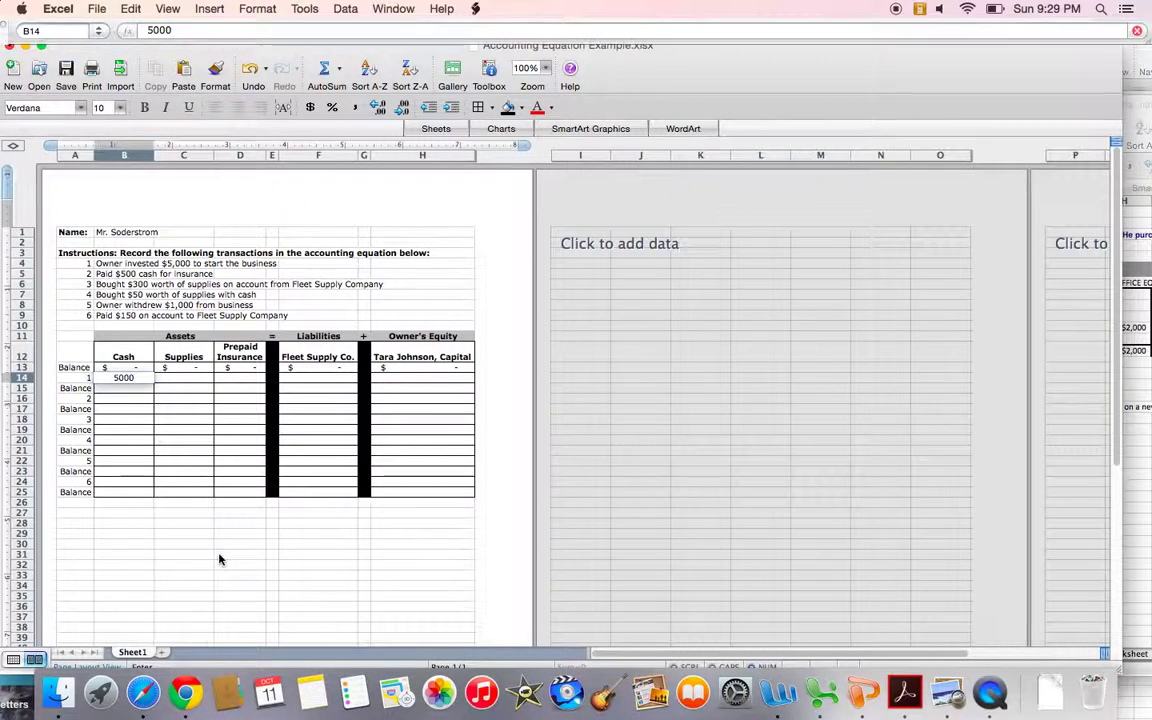
key("Tab")
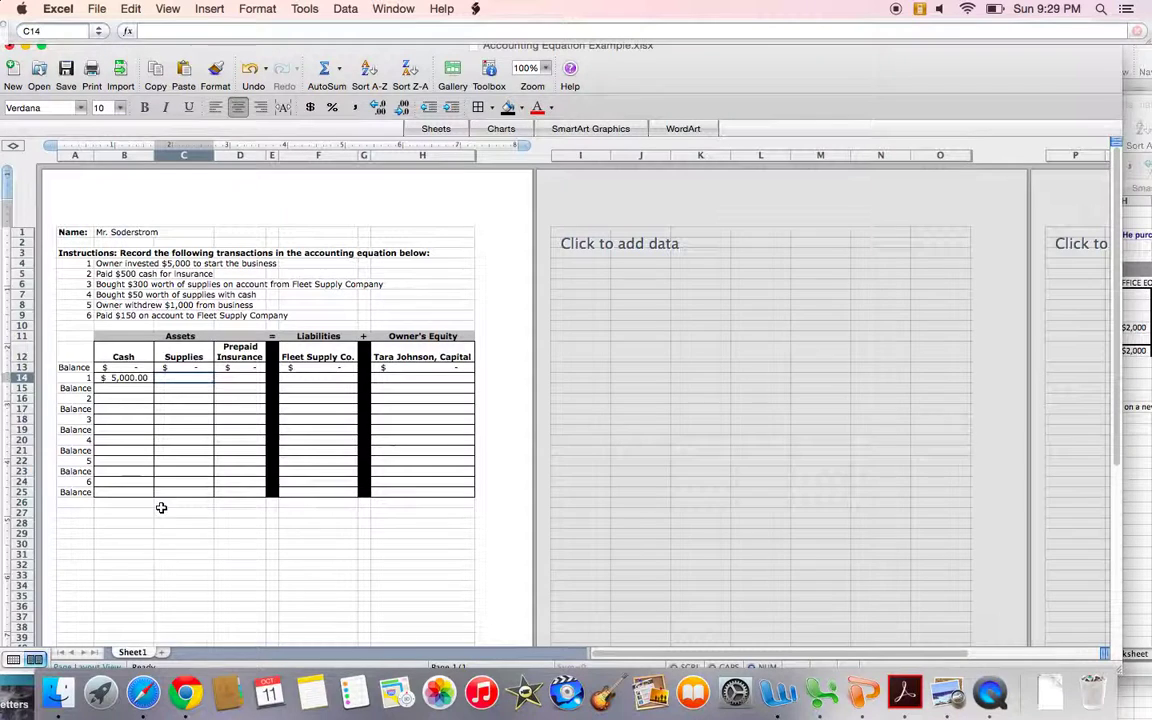
left_click(129, 378)
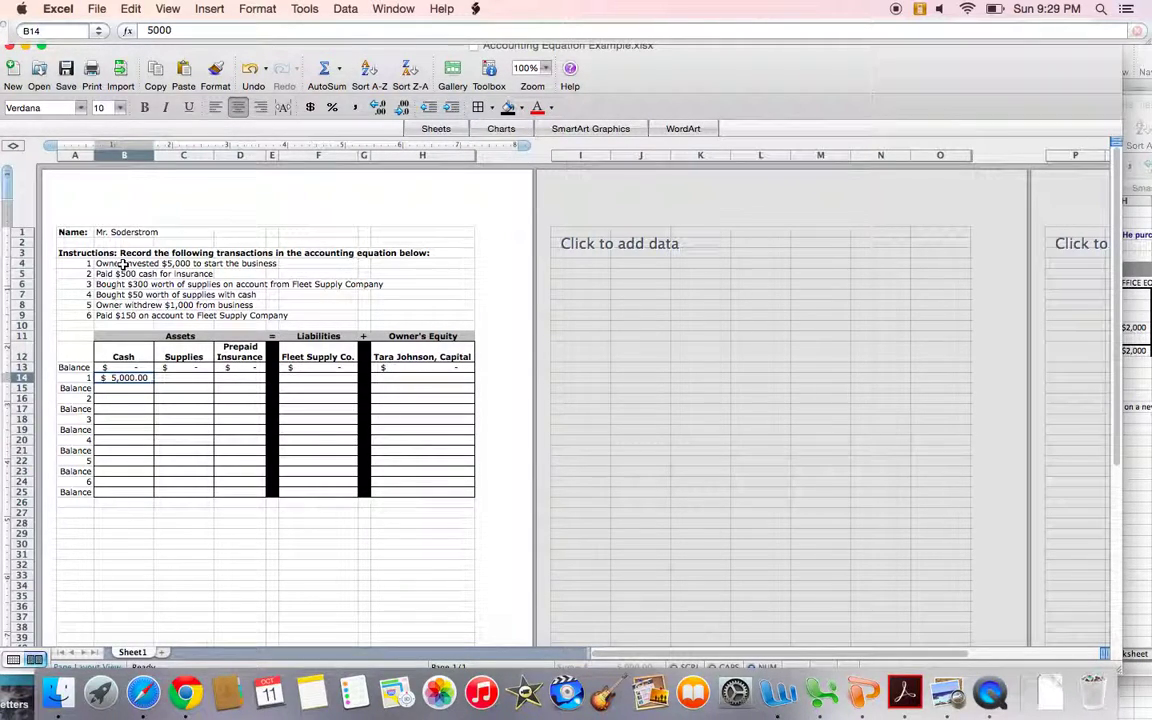
left_click(401, 379)
type("5,00")
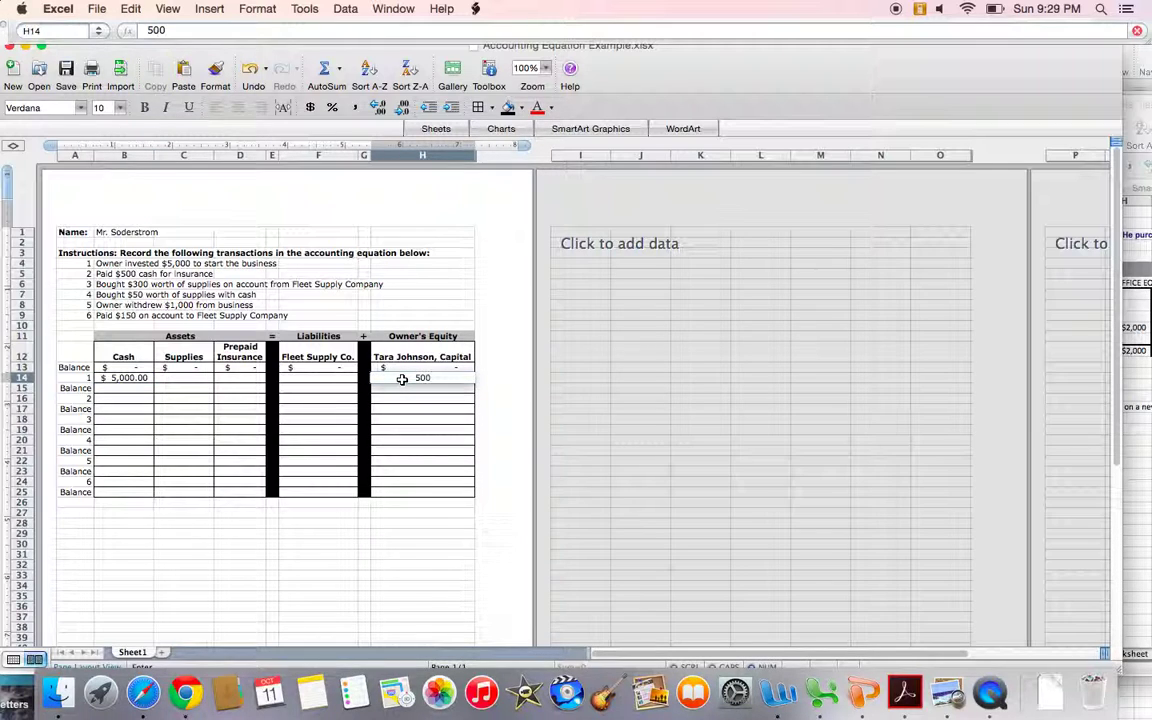
type("0")
key("Return")
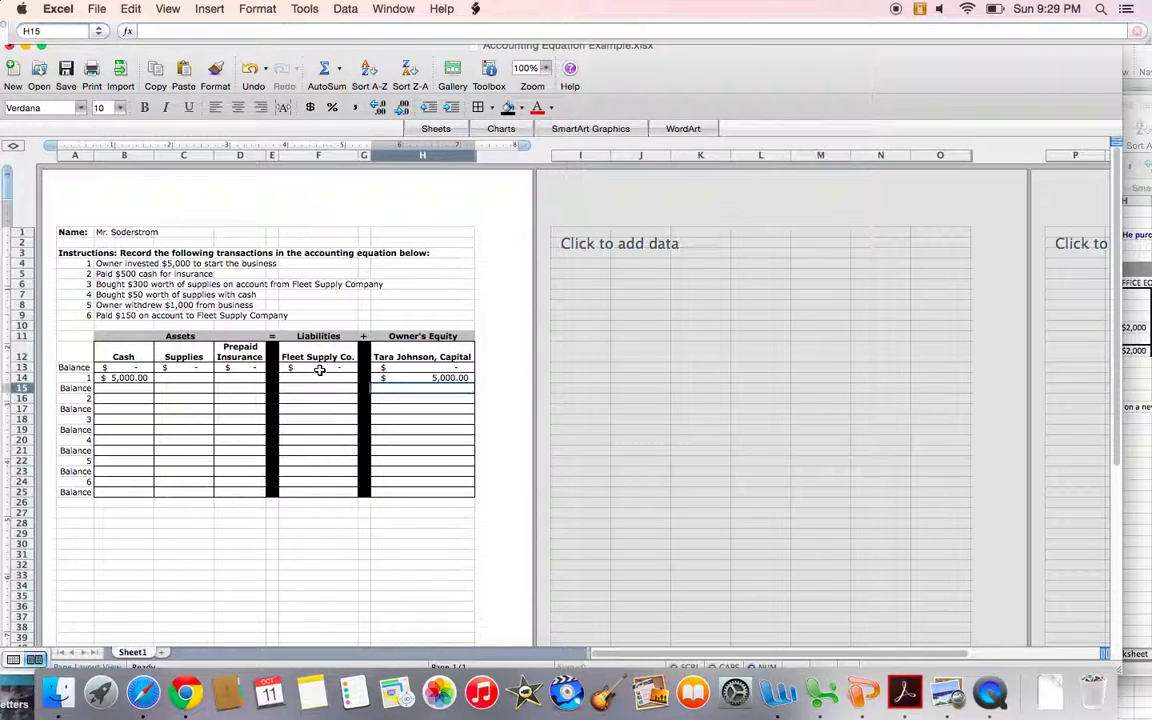
left_click(135, 379)
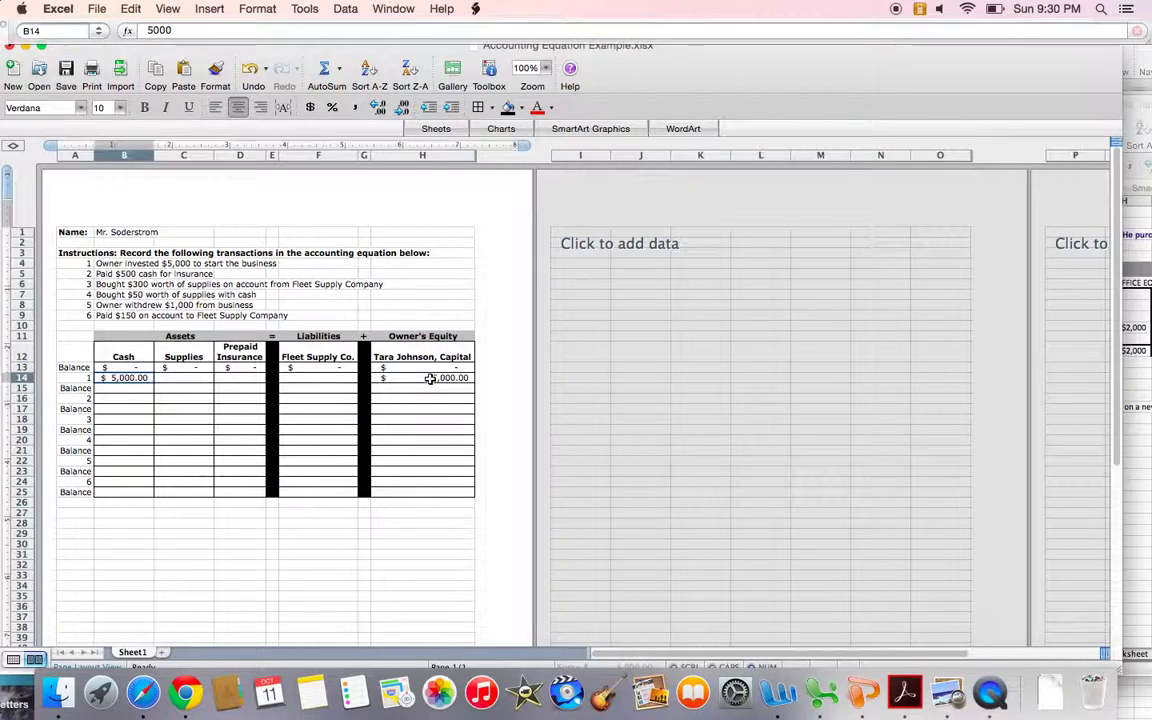
left_click(114, 389)
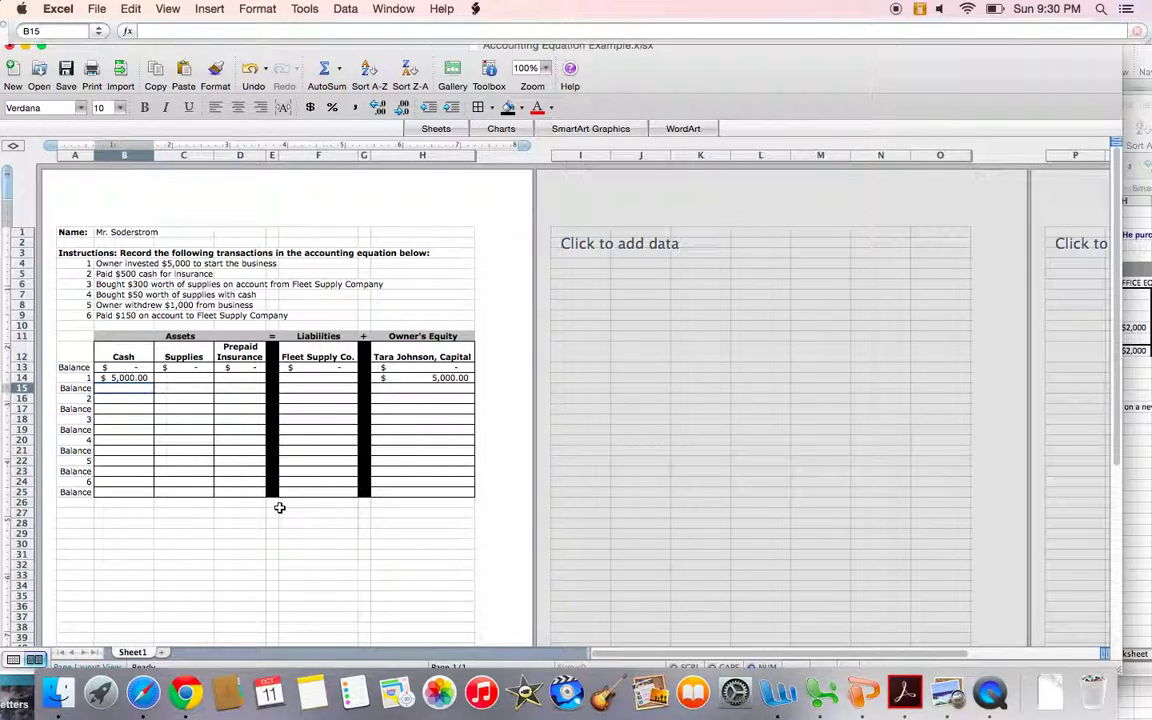
Step: Enter row 15 balances: Cash 5,000, Supplies, Prepaid Insurance and Fleet Supply Co. 0, capital 5,000
type("5000")
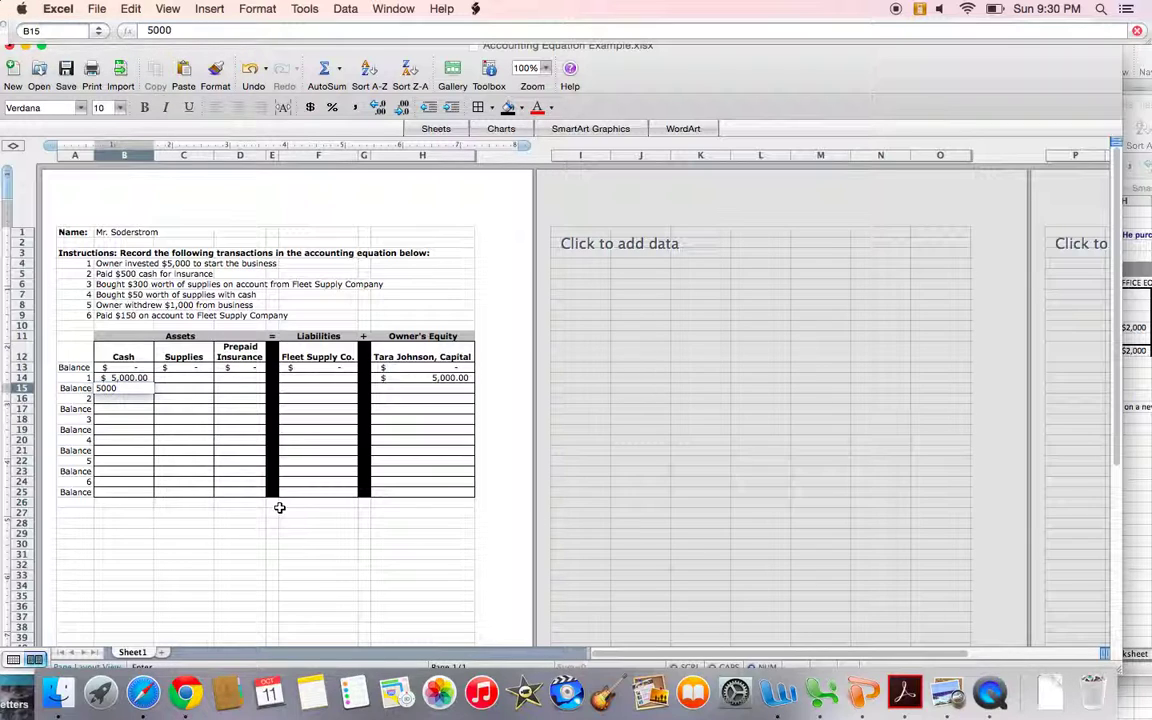
key("Tab")
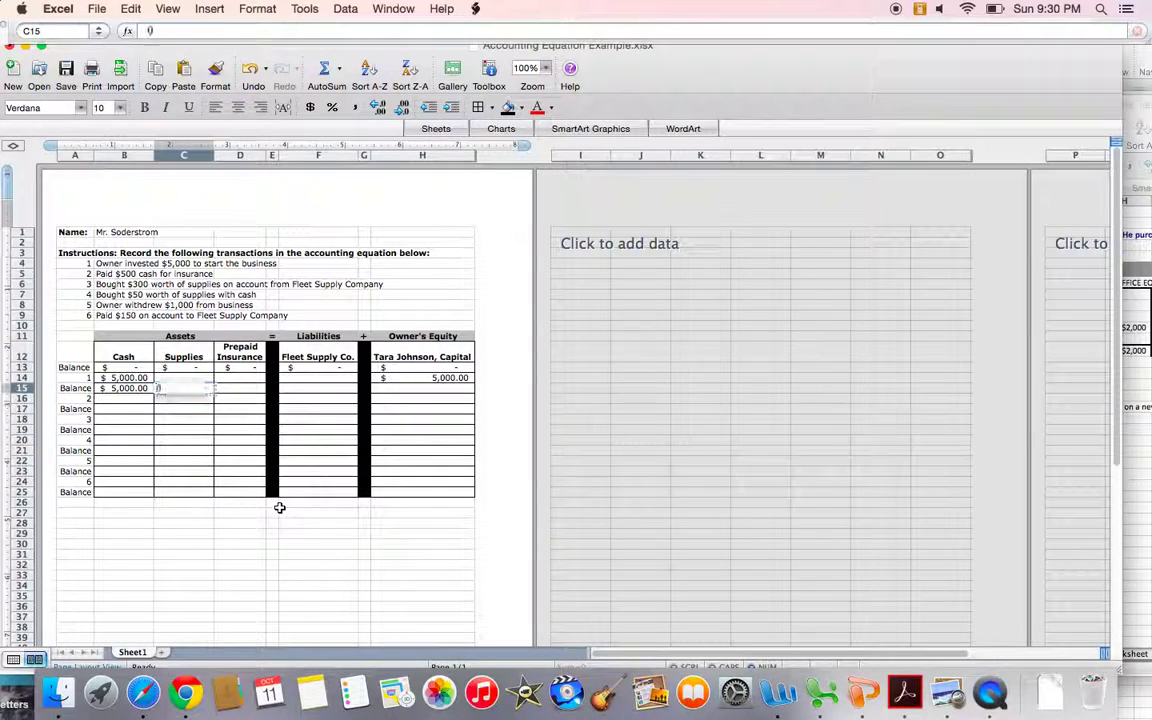
type("0")
key("Tab")
type("0")
key("Tab")
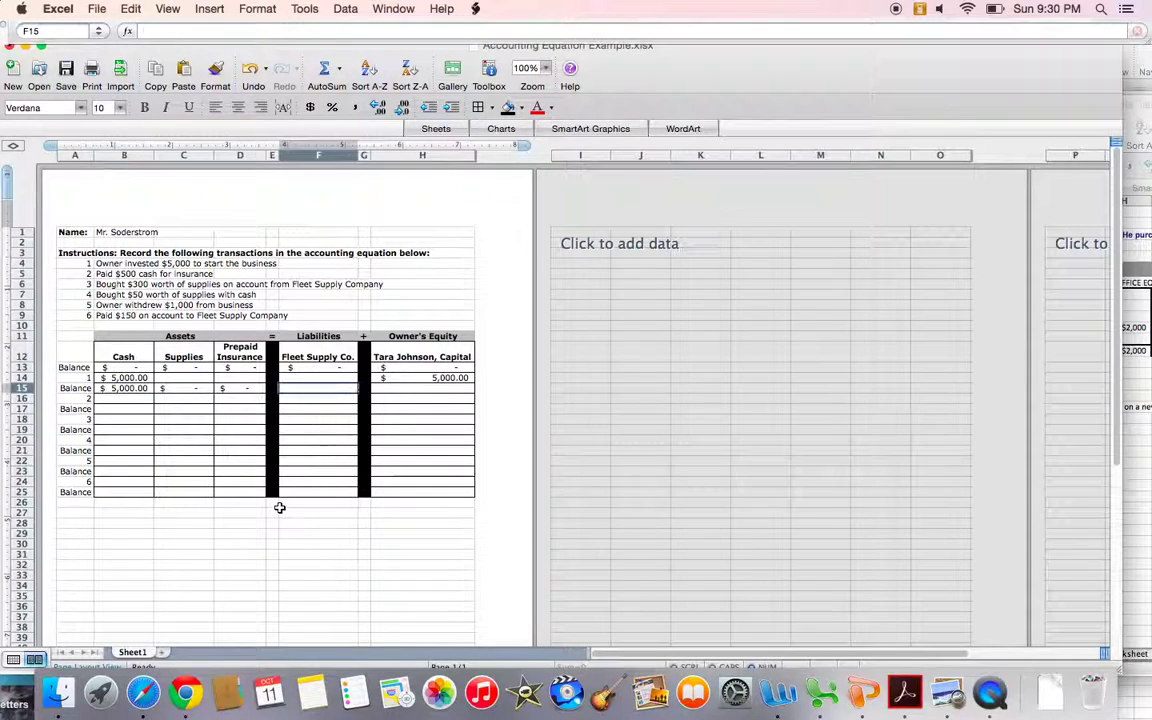
type("0")
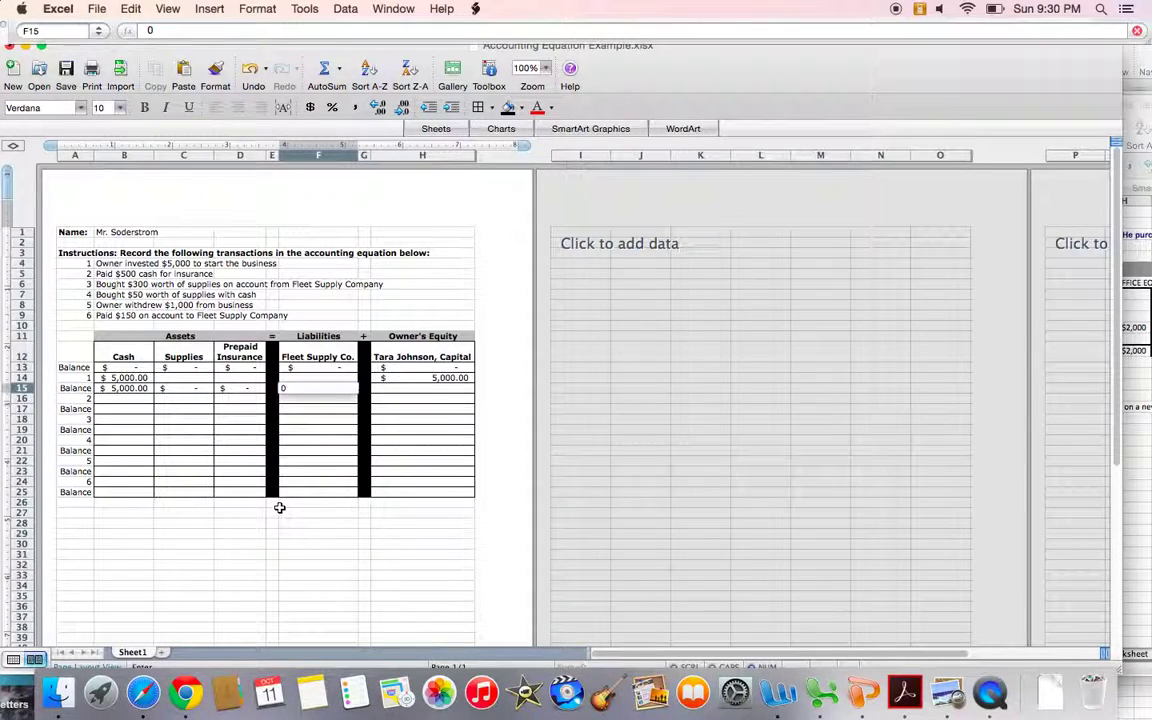
key("Tab")
type("5")
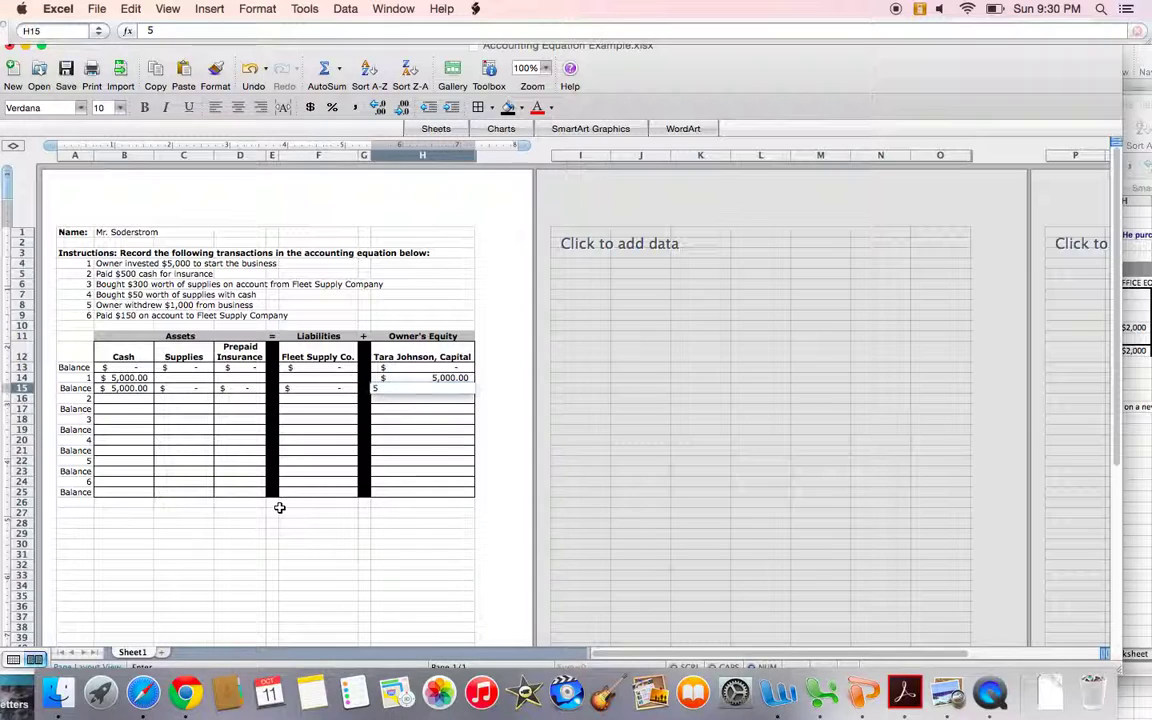
type("00")
key("Return")
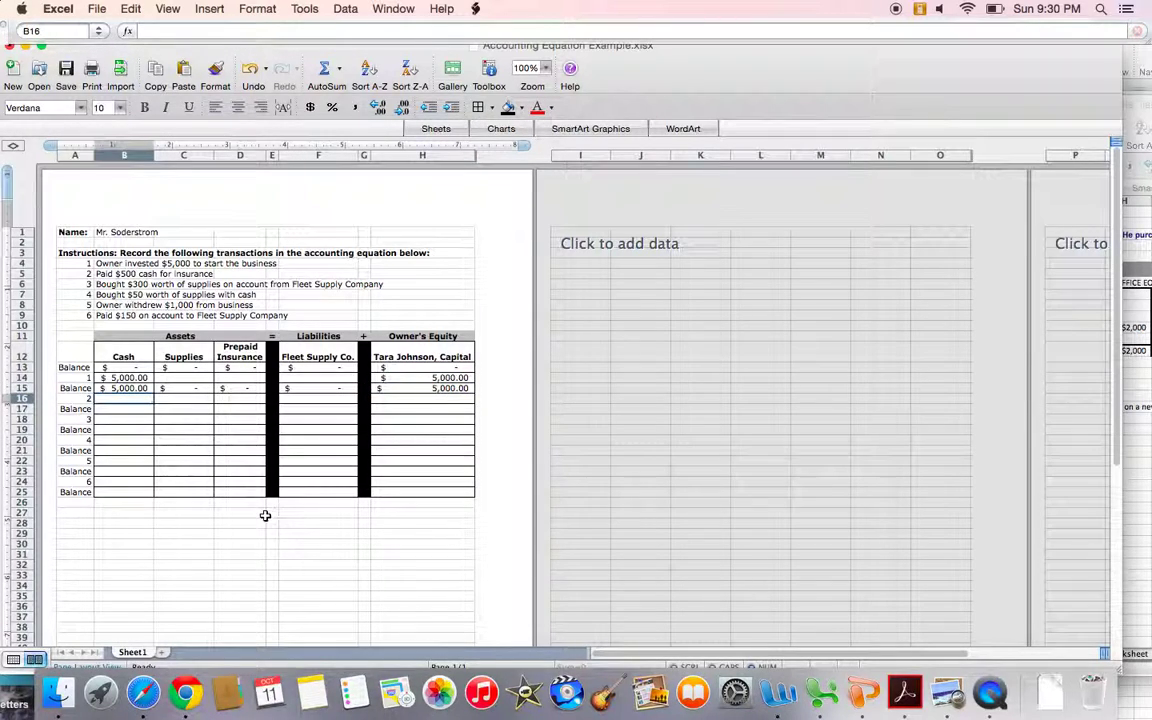
Step: Enter -500 in row 16's Cash cell for transaction 2
left_click_drag(78, 273, 183, 275)
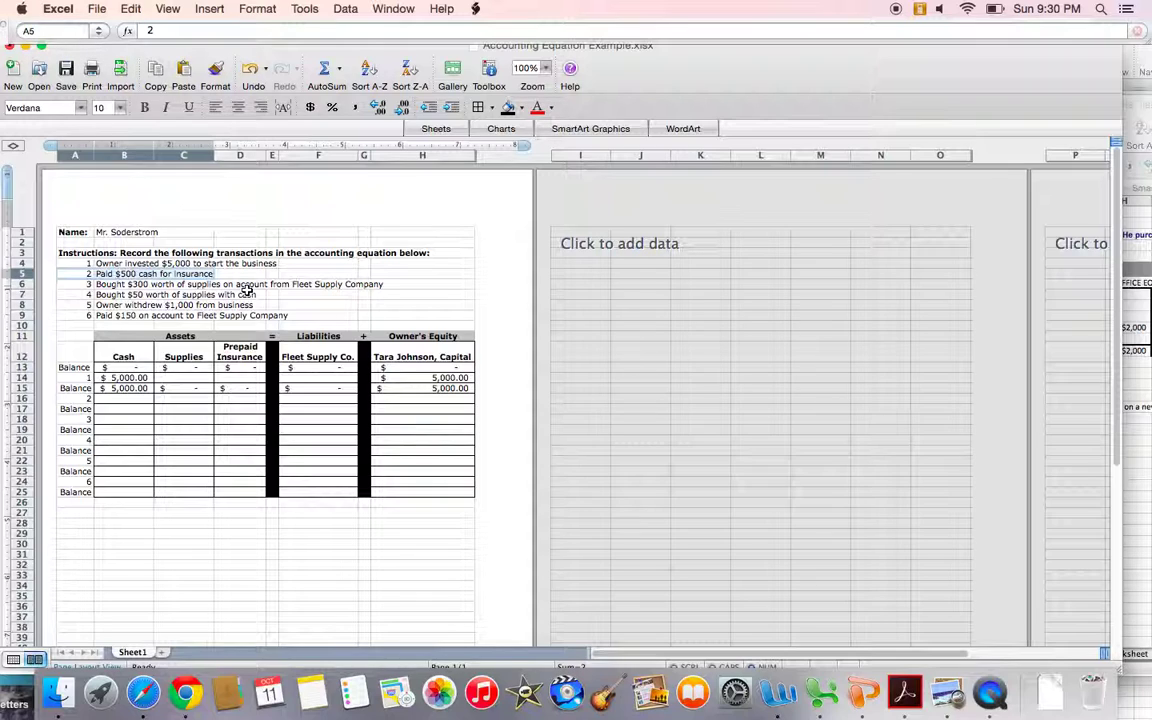
left_click(122, 398)
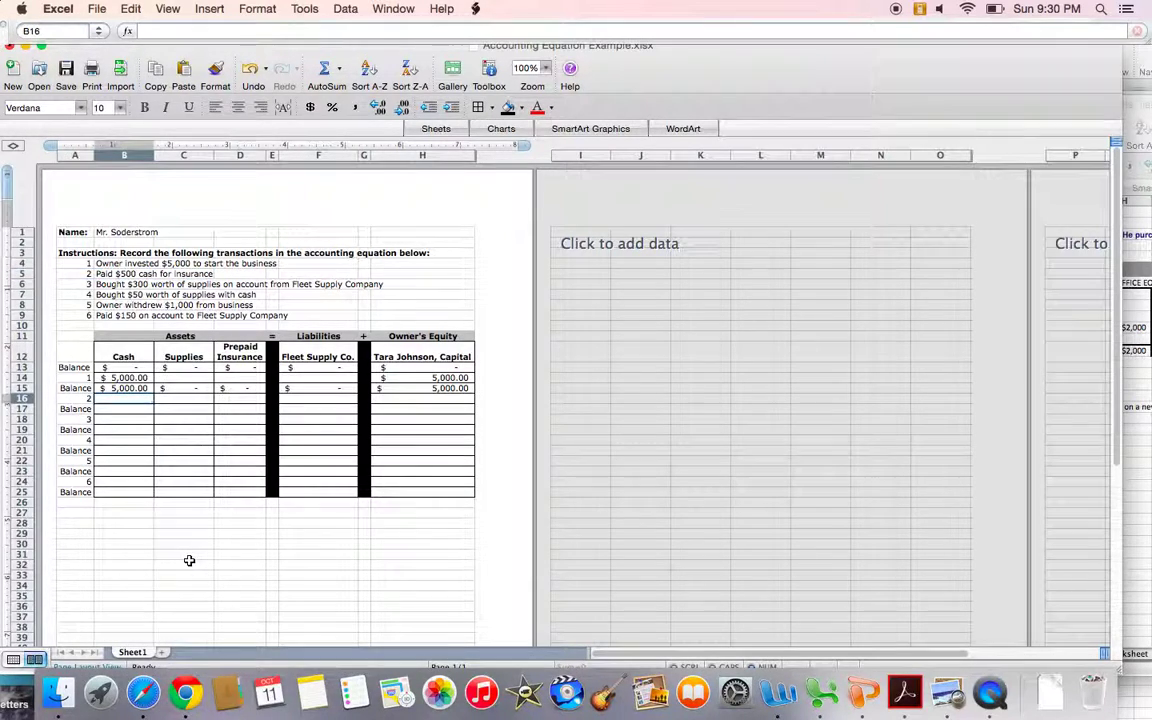
type("-")
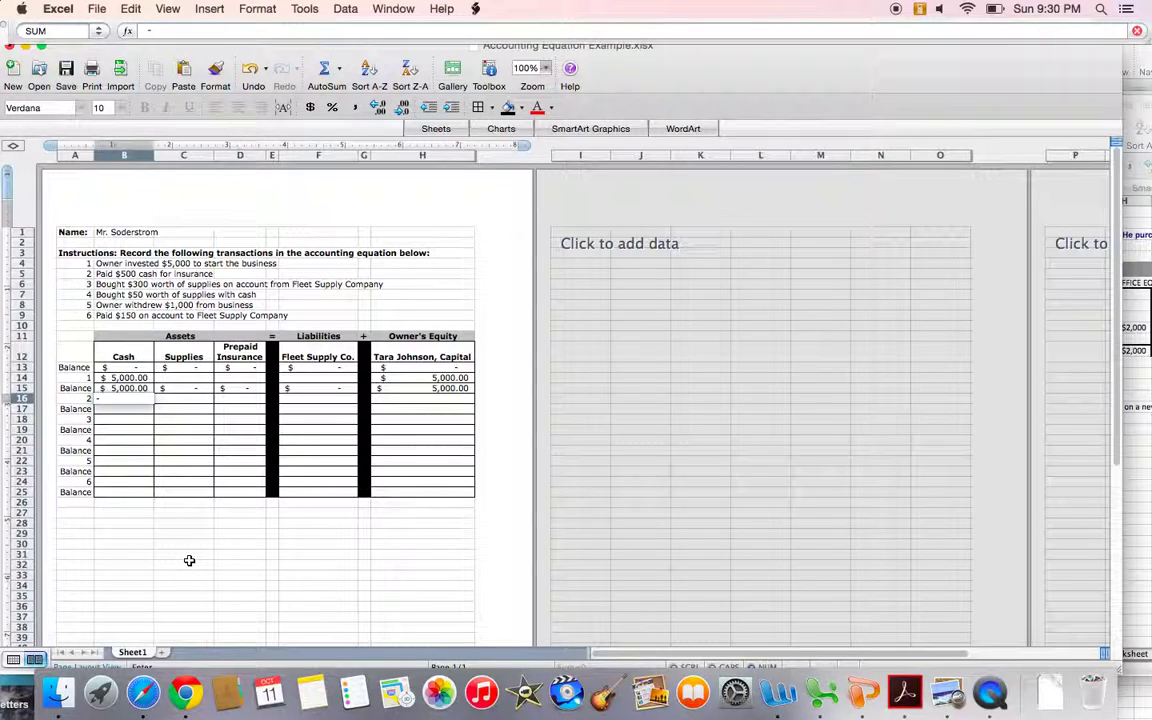
type("500")
key("Tab")
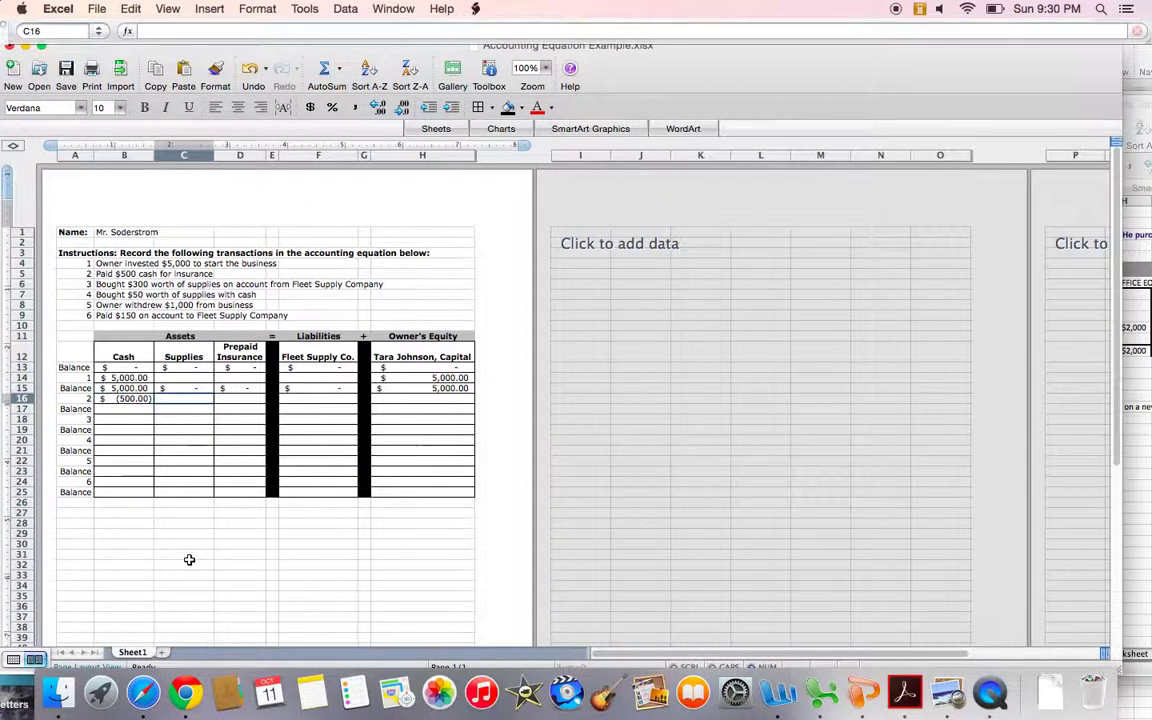
left_click(127, 398)
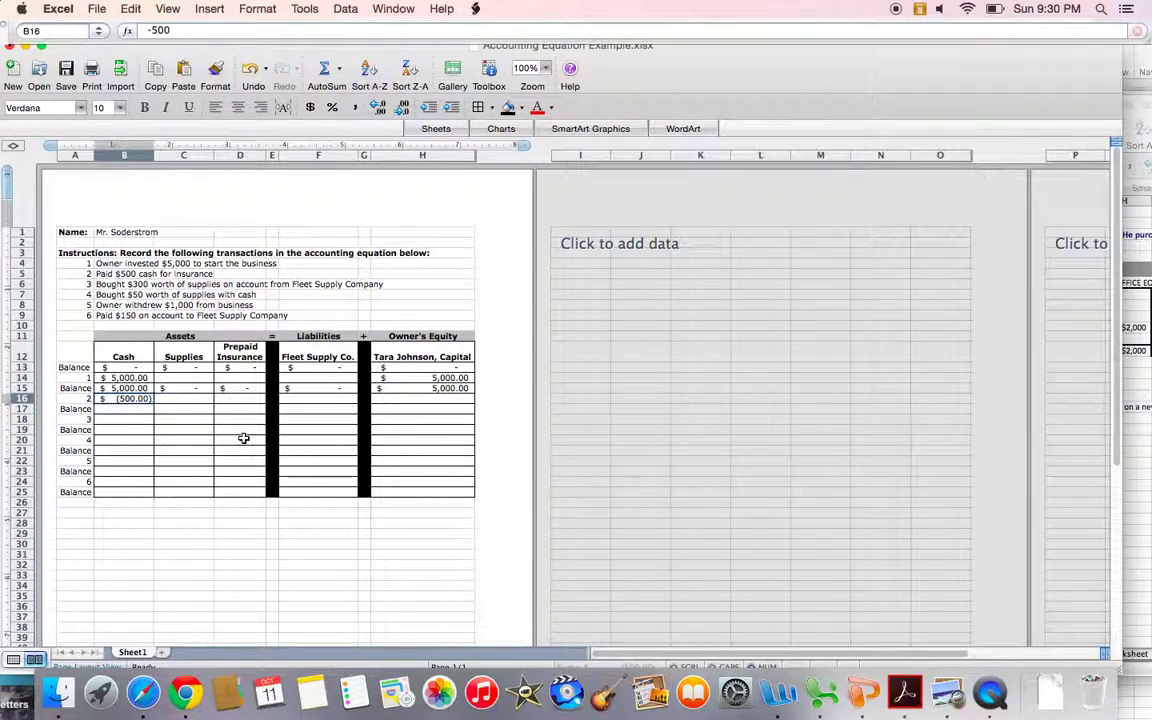
left_click(178, 400)
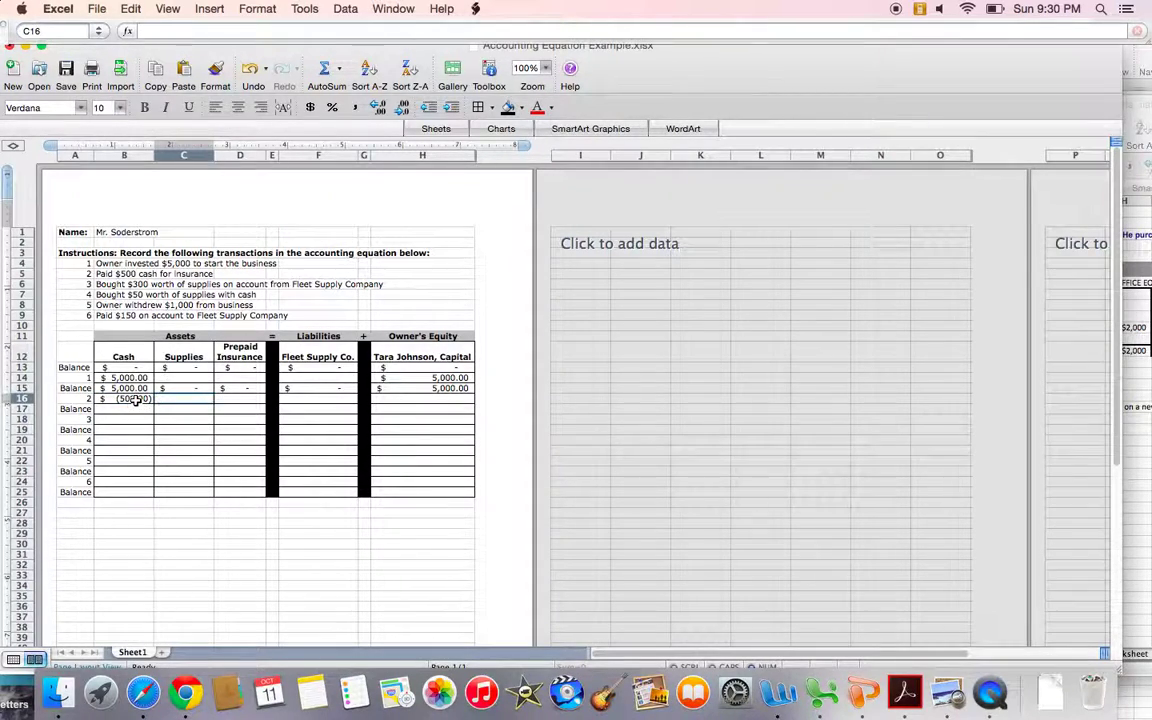
left_click(136, 399)
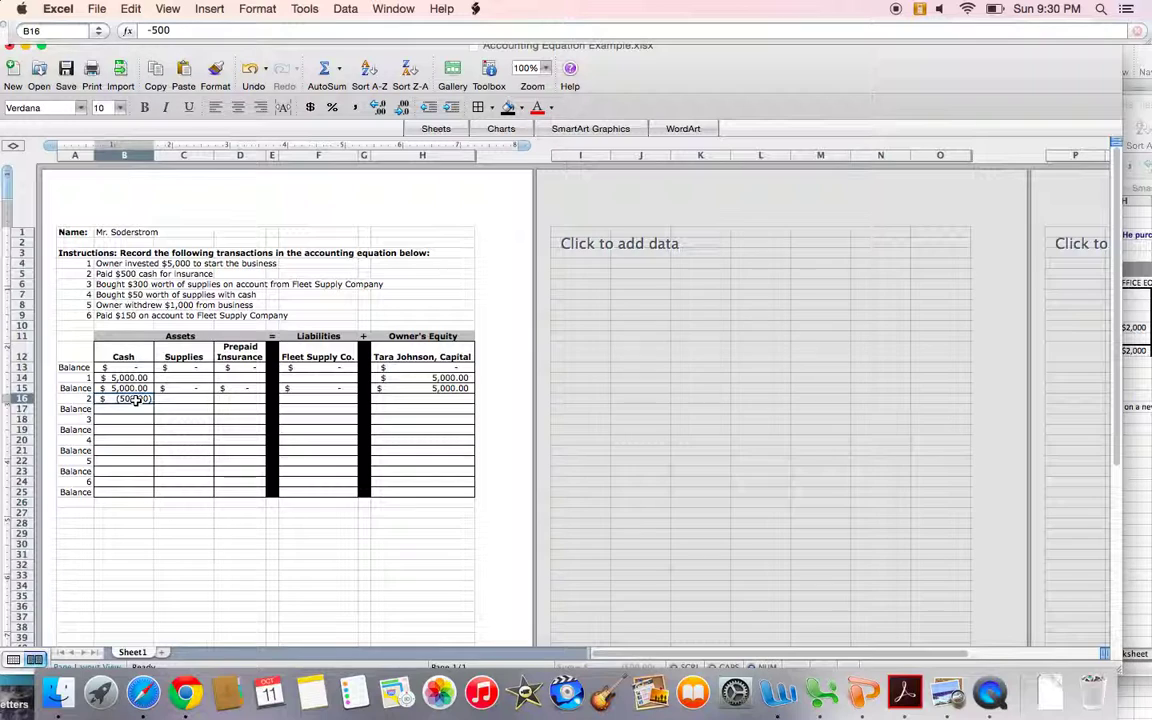
Step: Enter the matching 500 increase under Prepaid Insurance in row 16
left_click(237, 397)
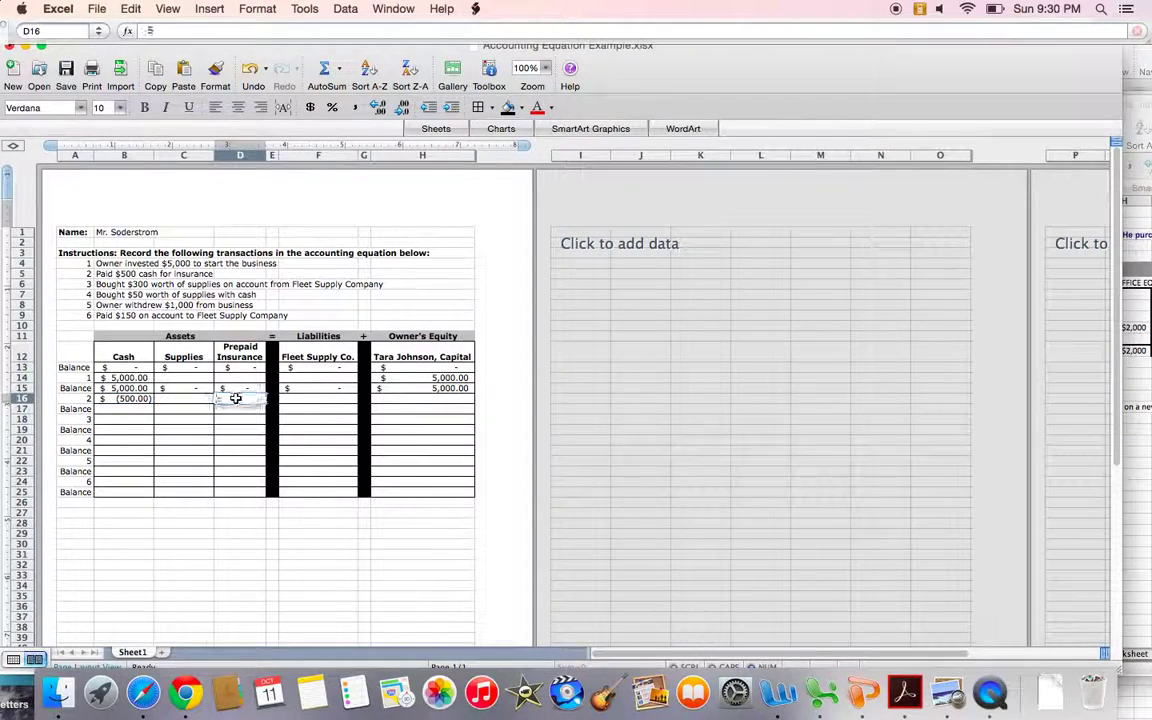
type("500")
key("Return")
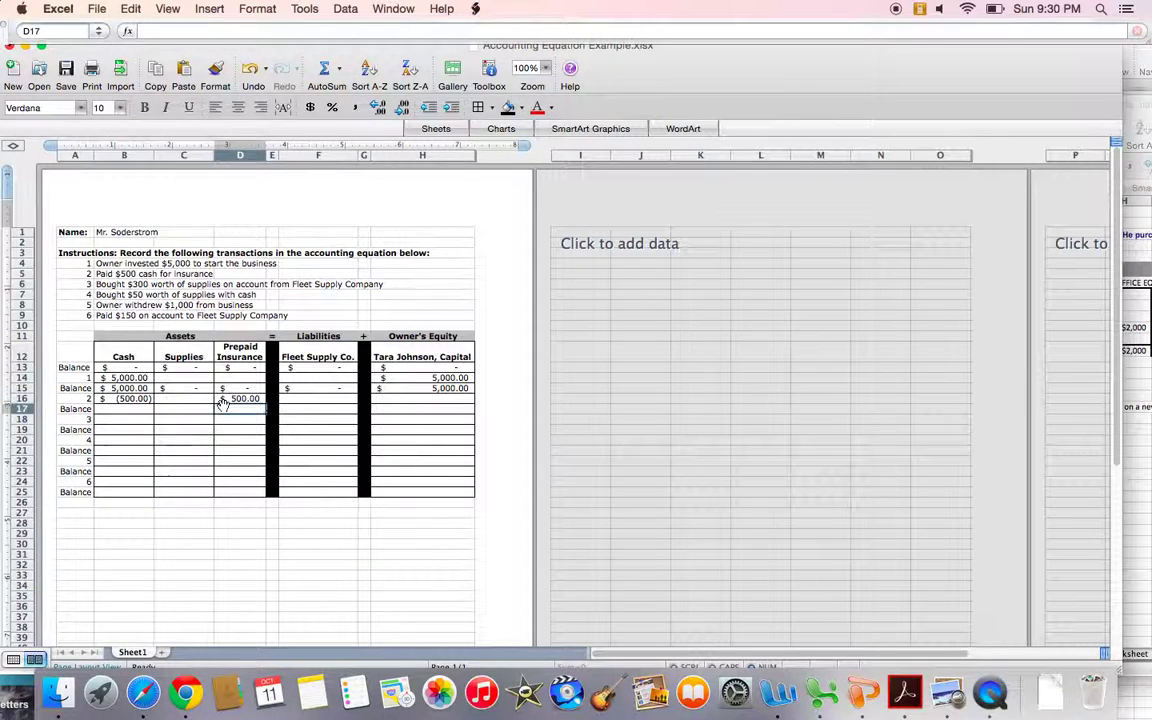
left_click(131, 400)
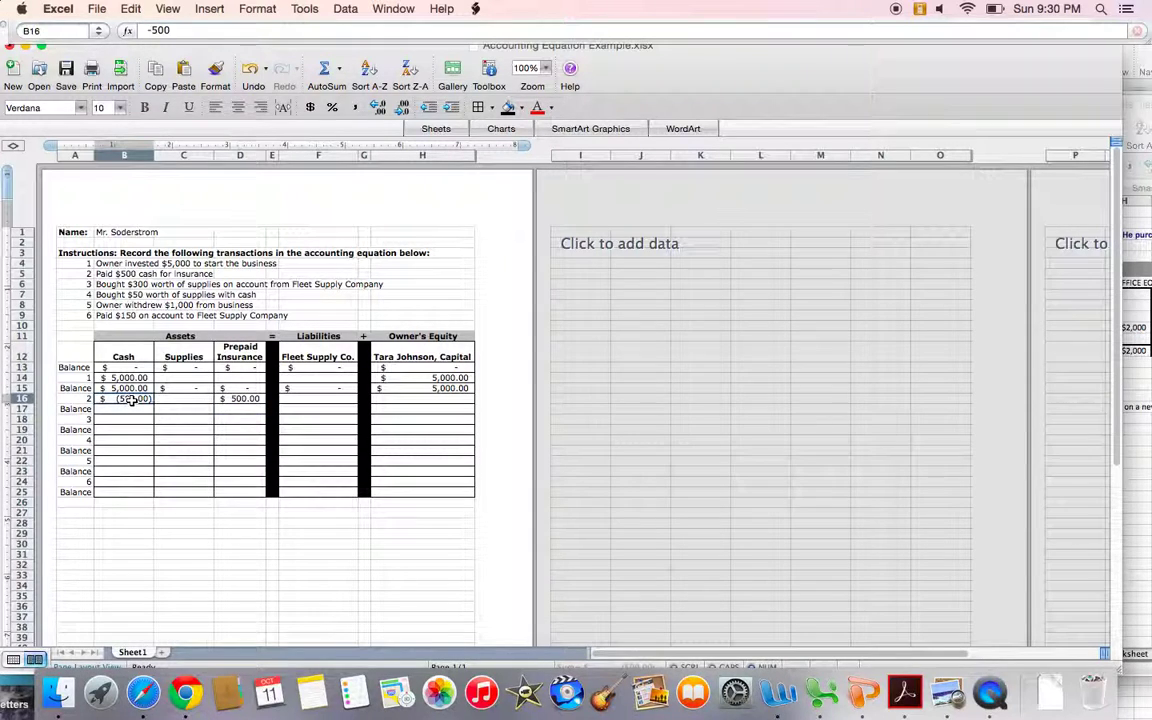
left_click(244, 399)
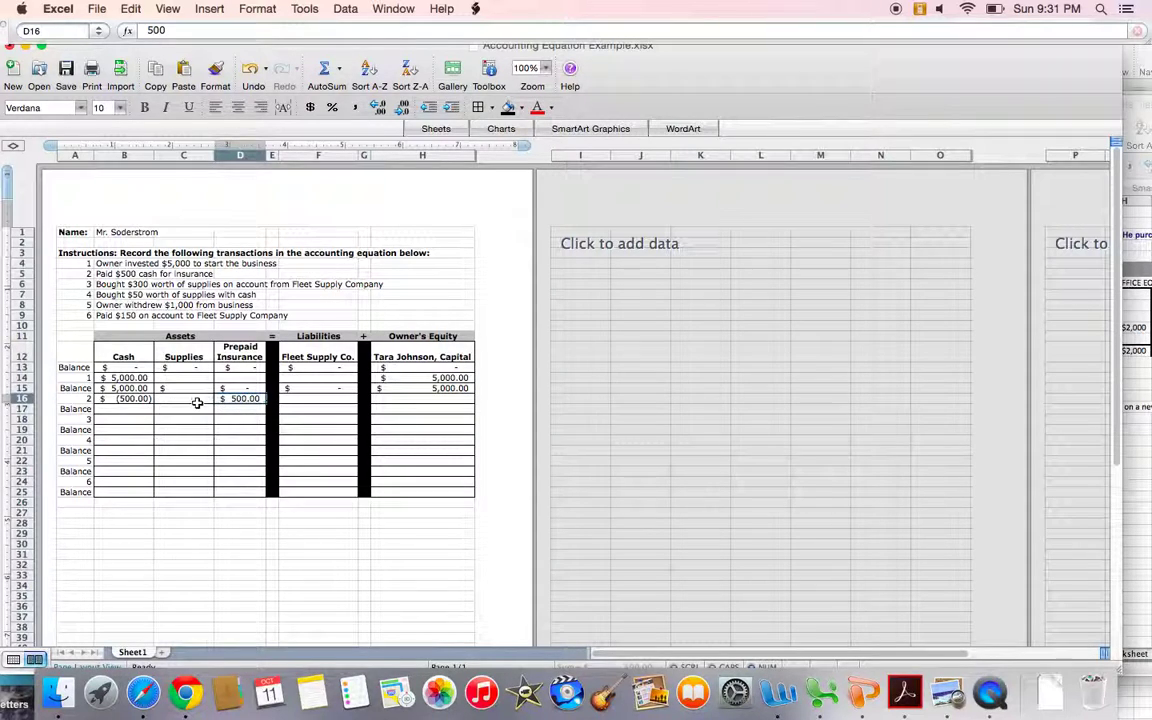
left_click(386, 402)
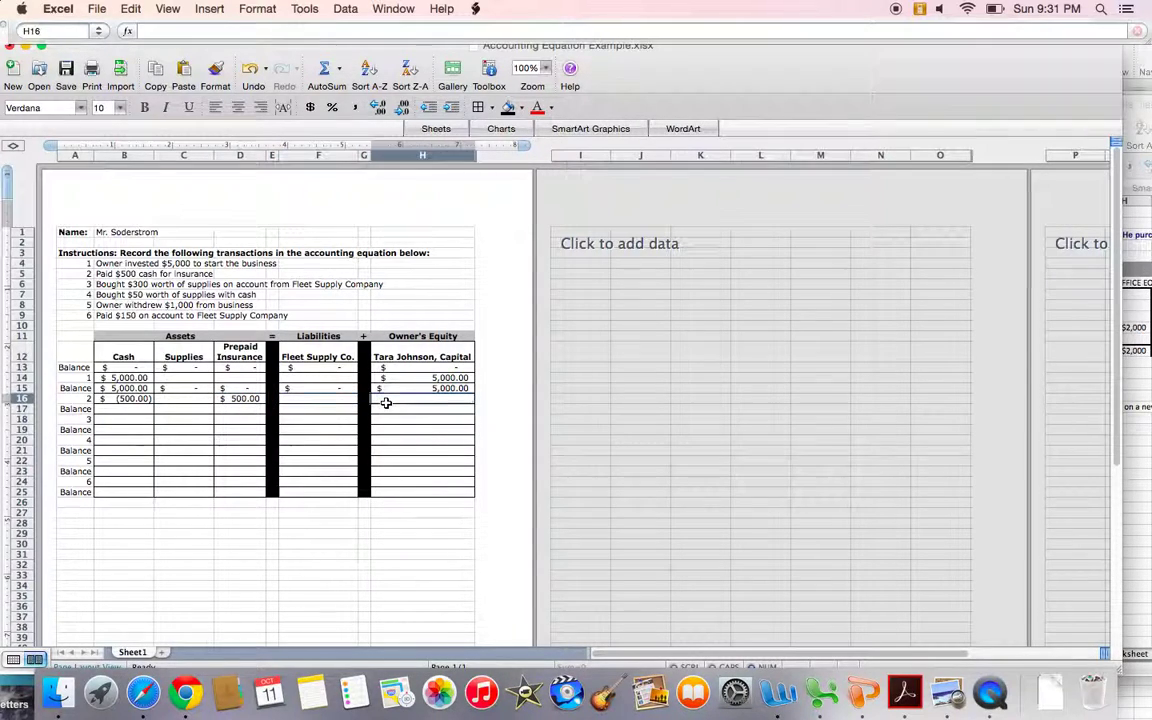
left_click(139, 413)
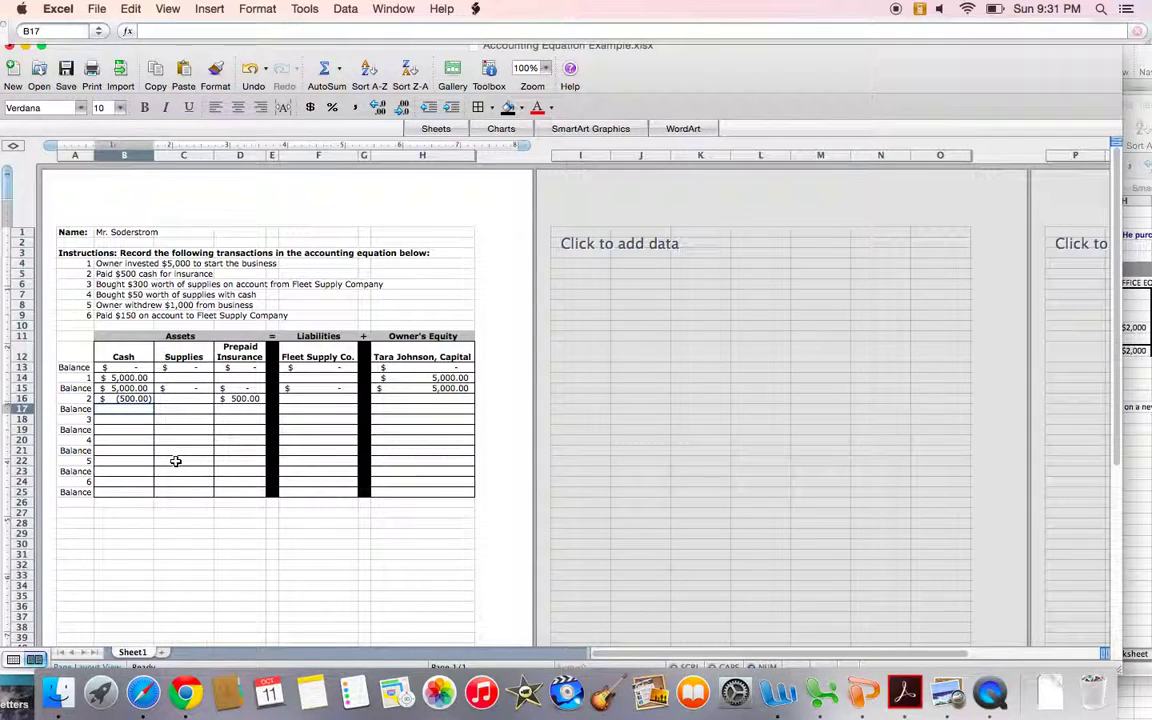
type("4500")
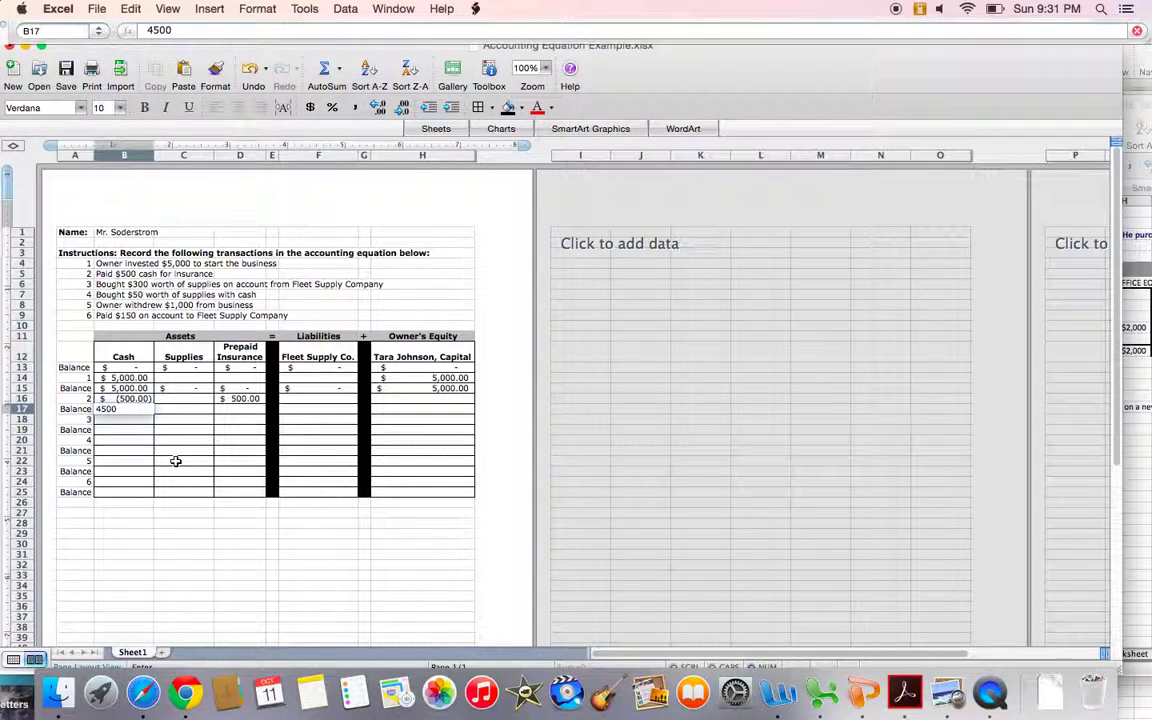
key("Tab")
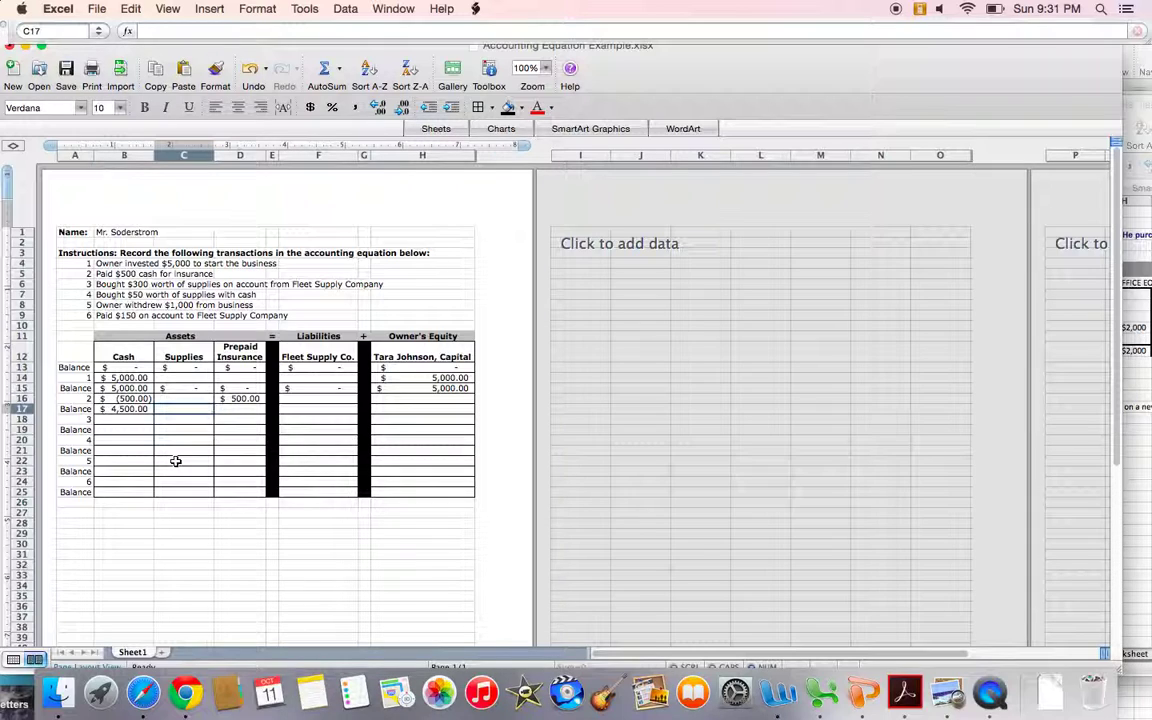
type("0")
key("Tab")
type("5")
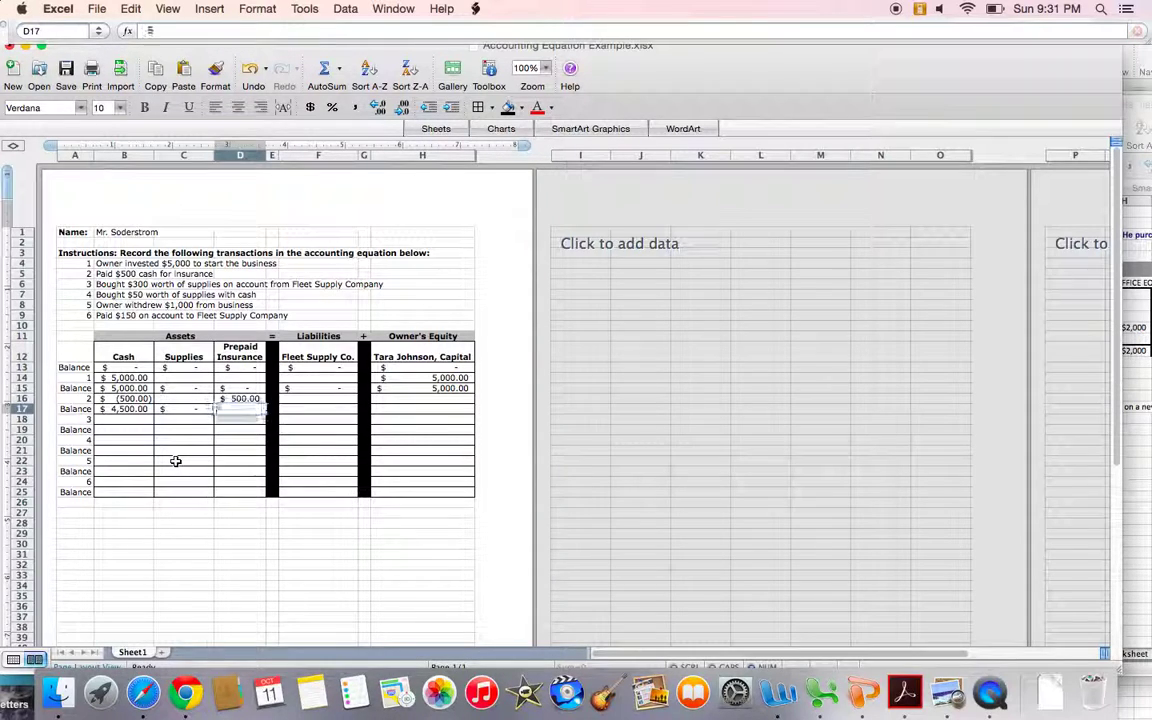
type("00")
key("Tab")
key("Tab")
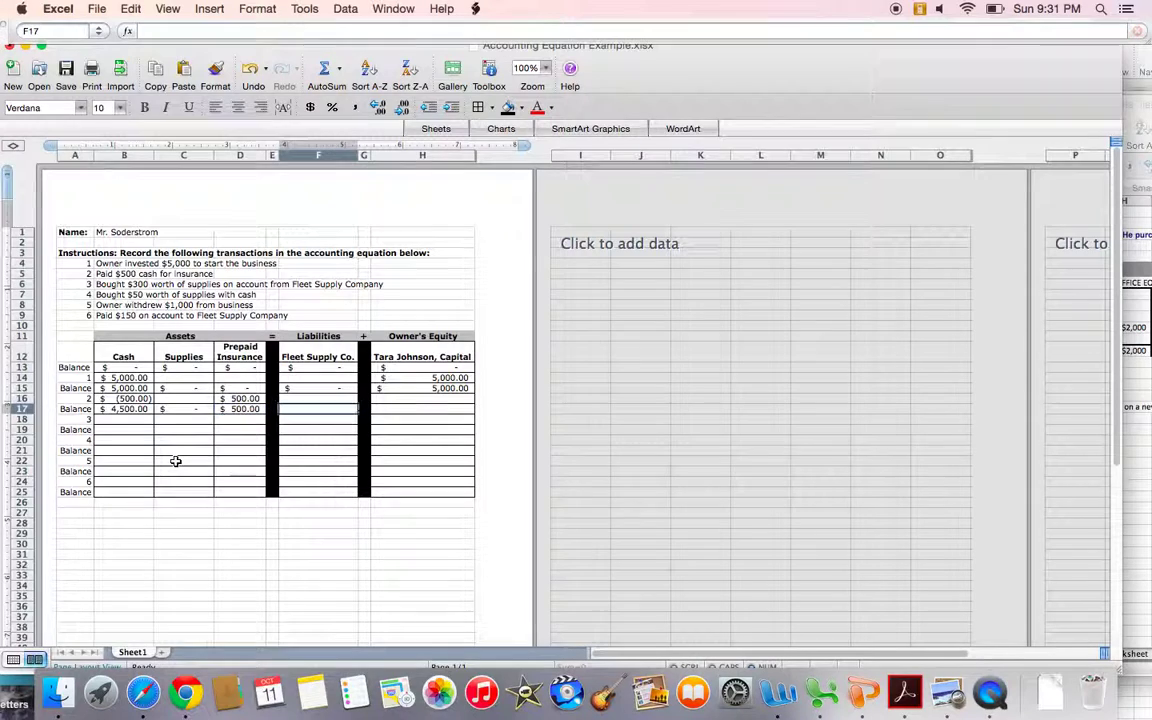
type("0")
key("Tab")
key("Tab")
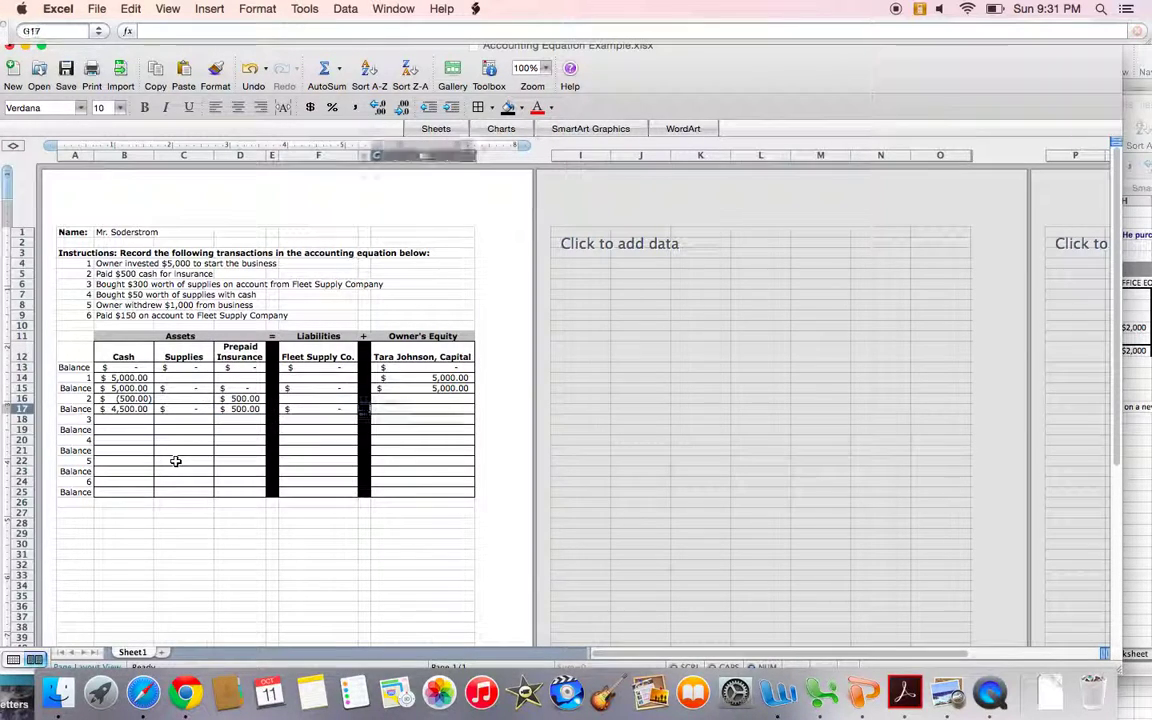
type("5000")
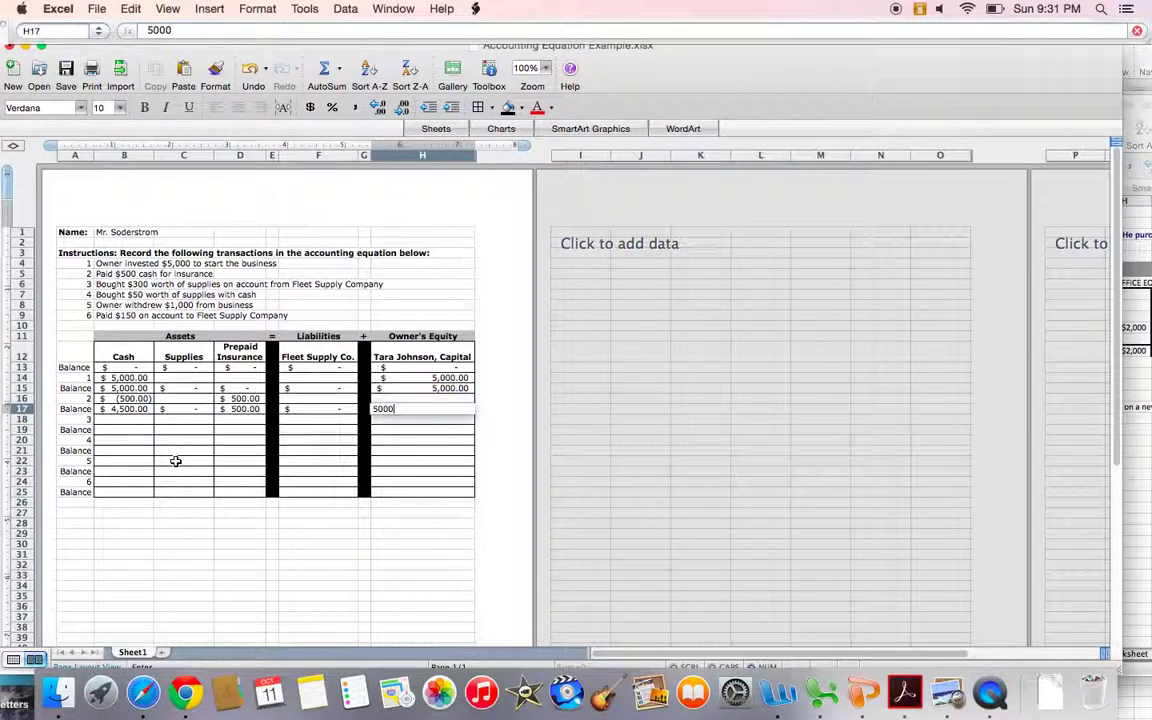
key("Return")
key("Down")
key("Down")
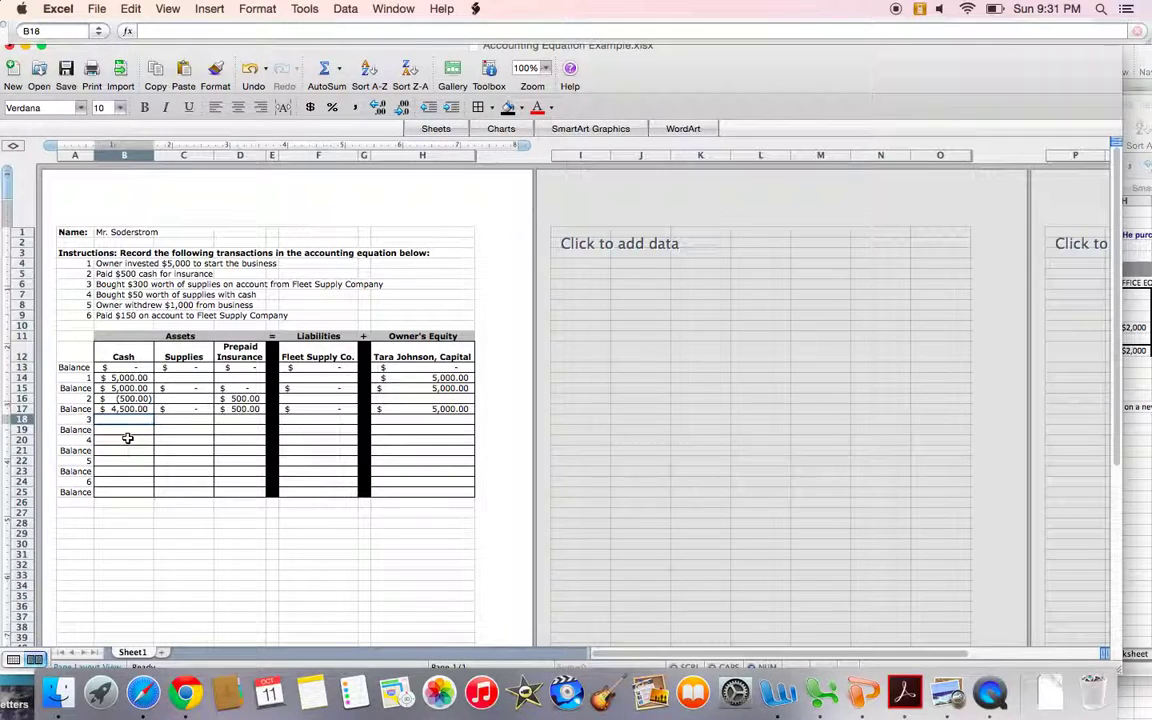
left_click_drag(91, 289, 381, 286)
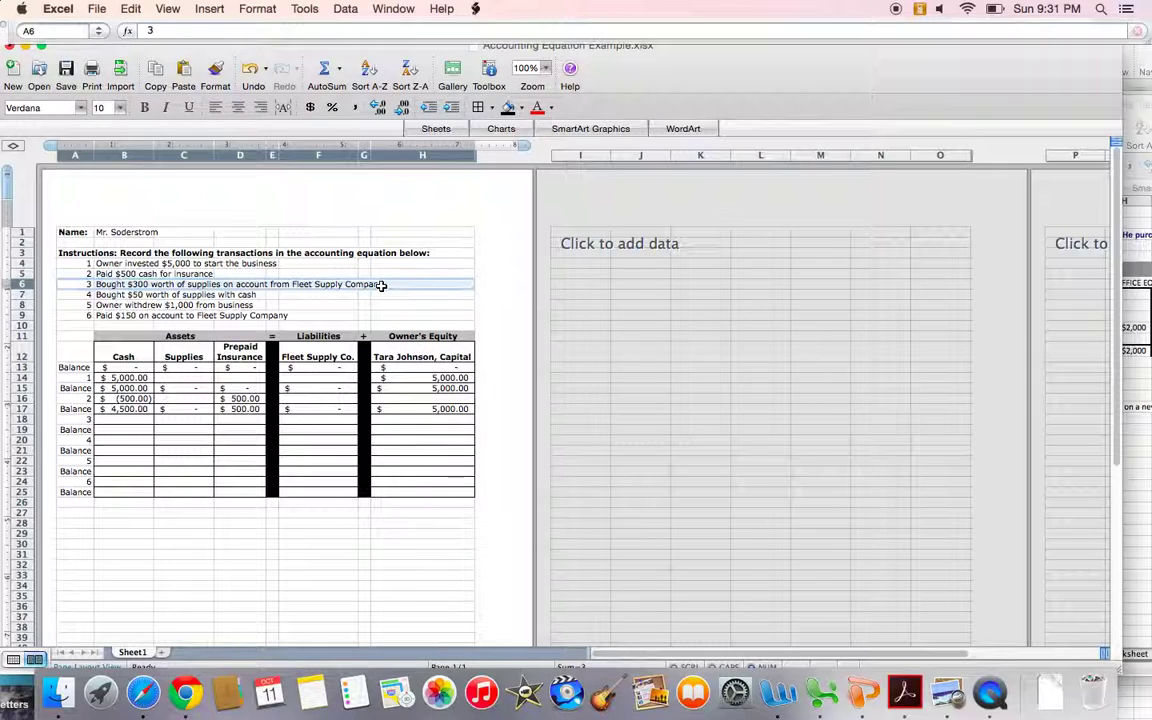
left_click(132, 419)
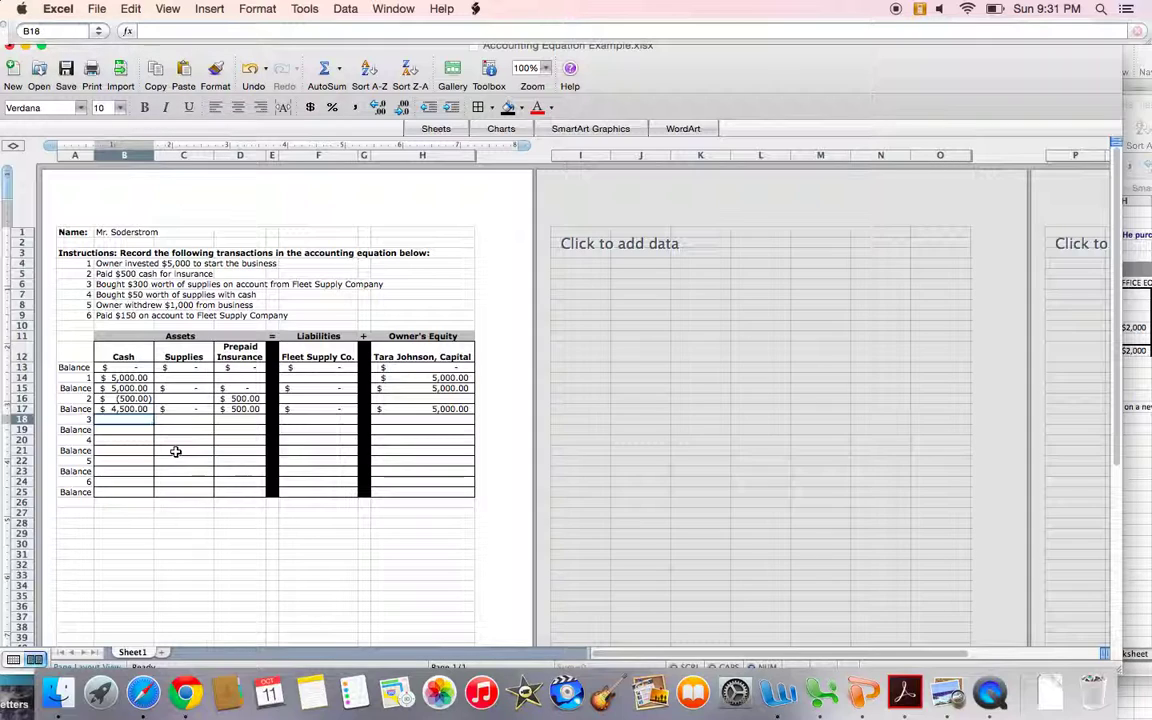
Step: Enter 300 under Supplies and 300 under Fleet Supply Co. in row 18
left_click(180, 419)
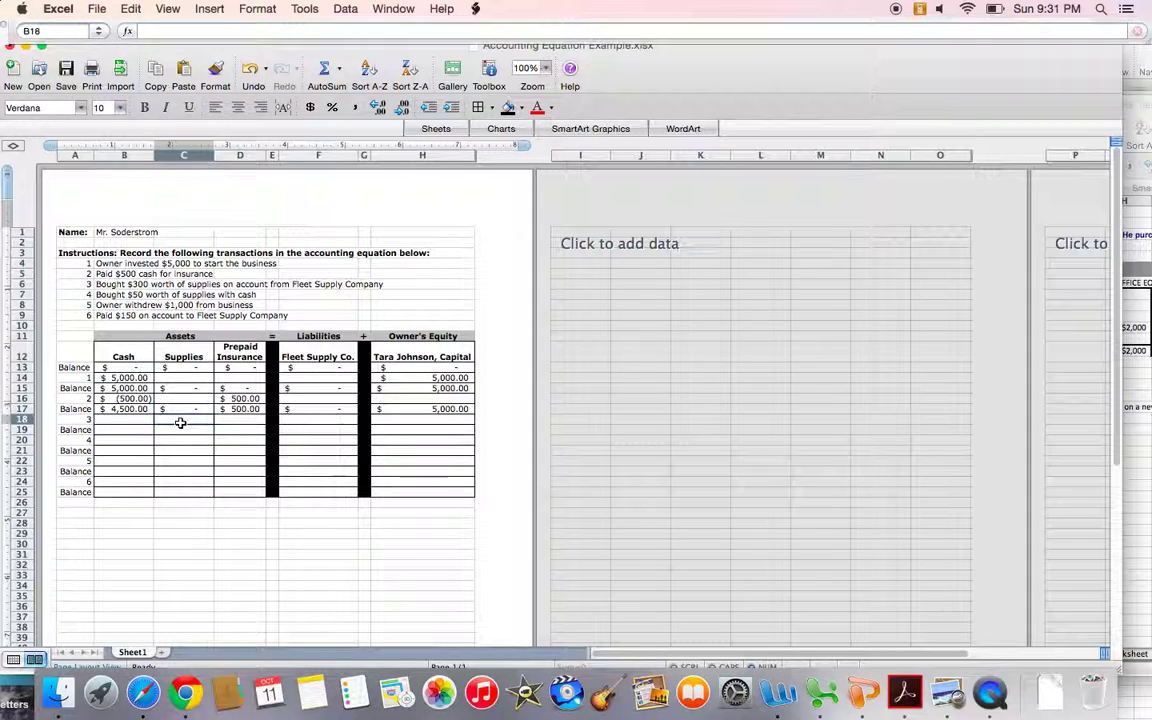
type("30")
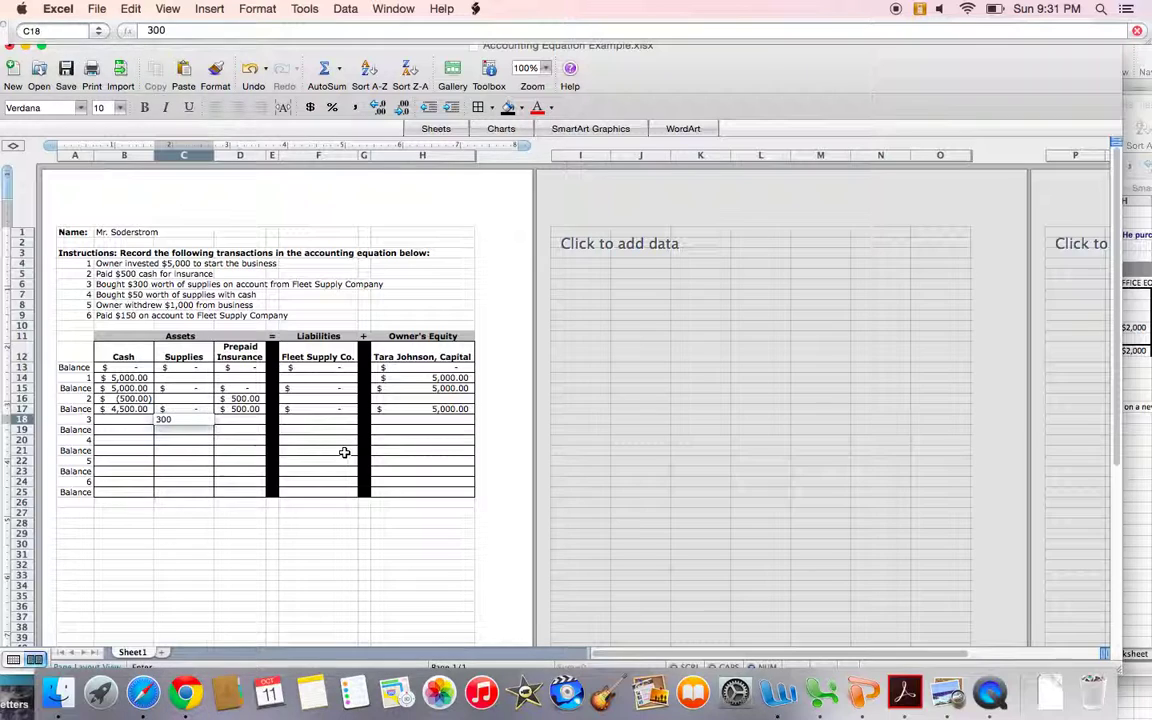
type("0")
key("Tab")
key("Tab")
key("Tab")
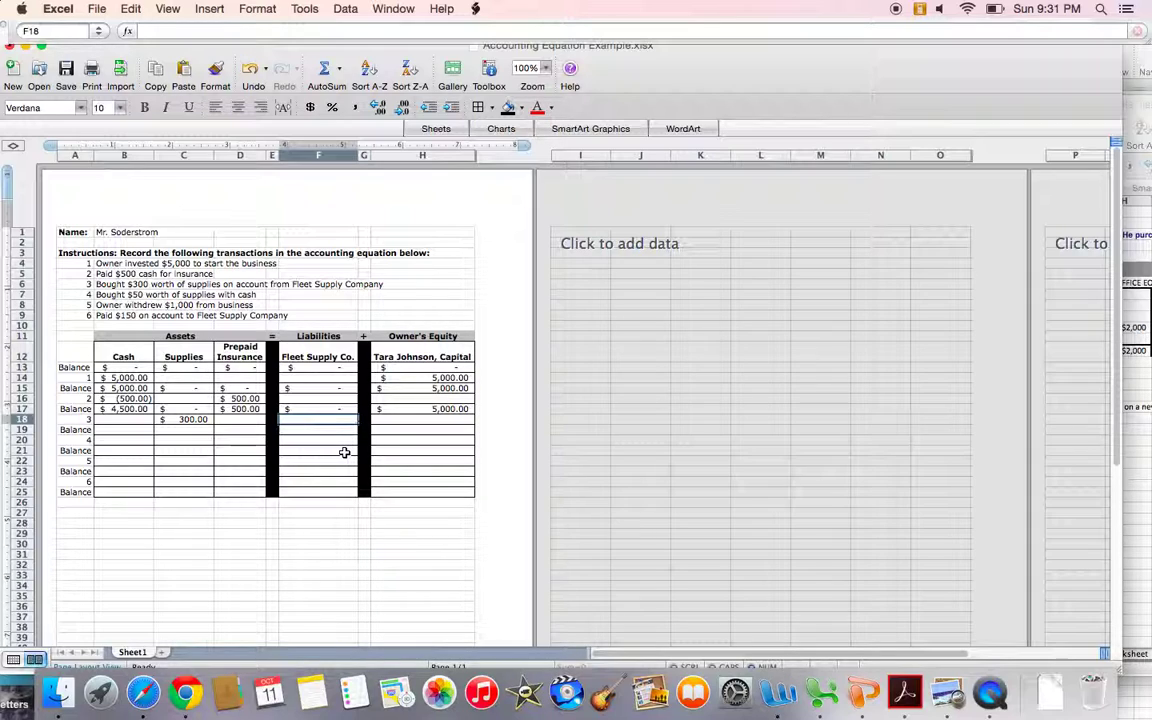
type("300f")
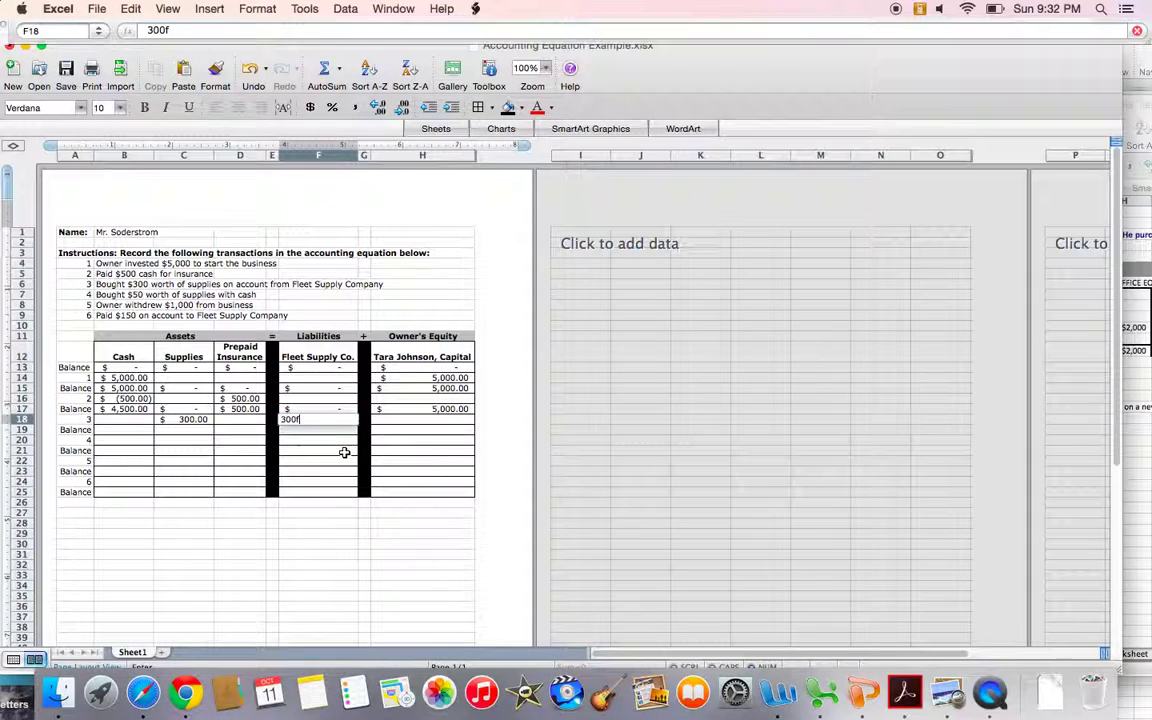
key("Return")
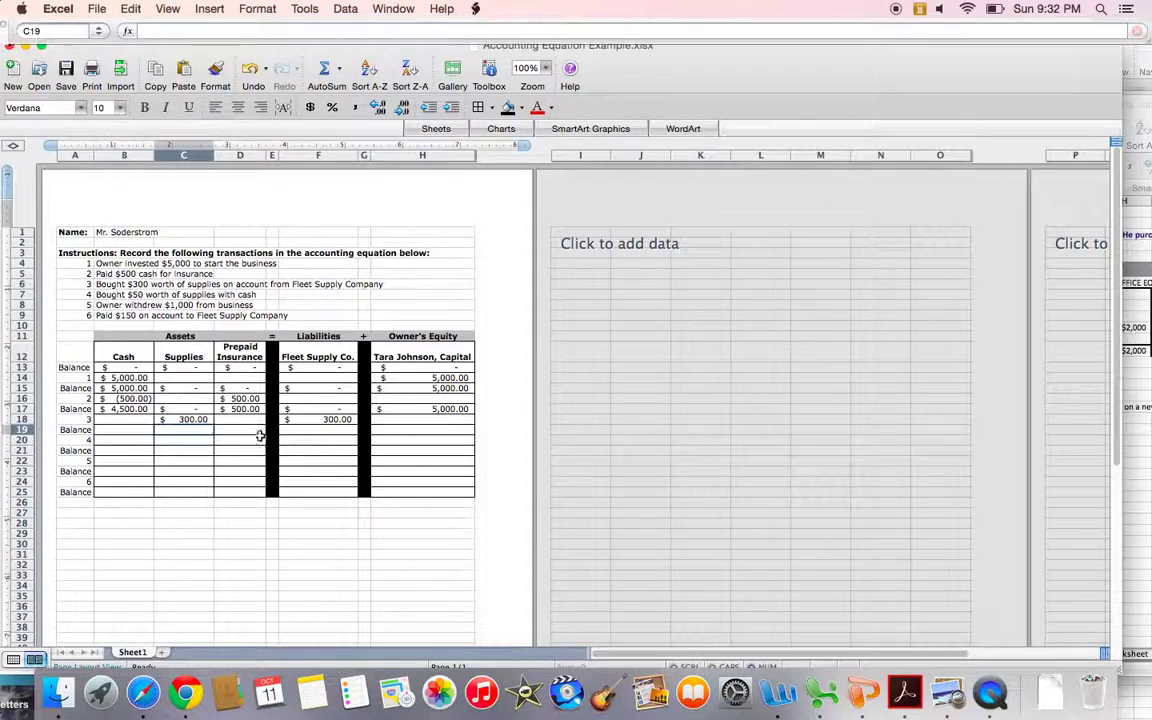
left_click(196, 420)
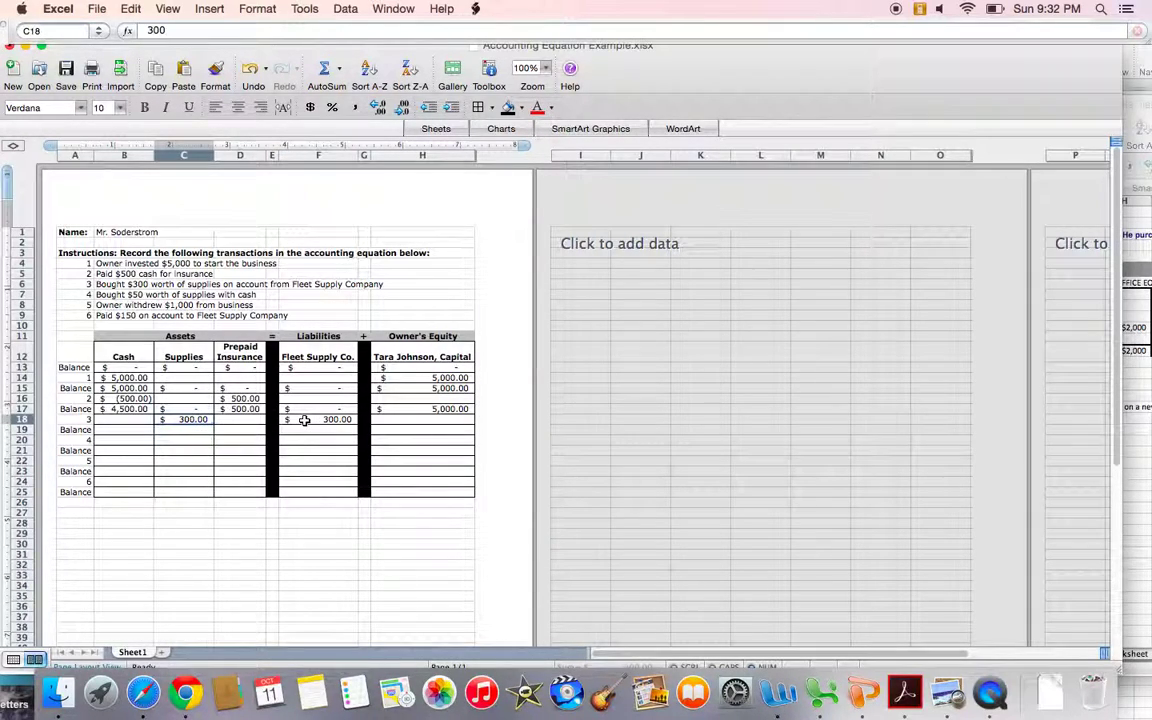
left_click_drag(303, 419, 387, 420)
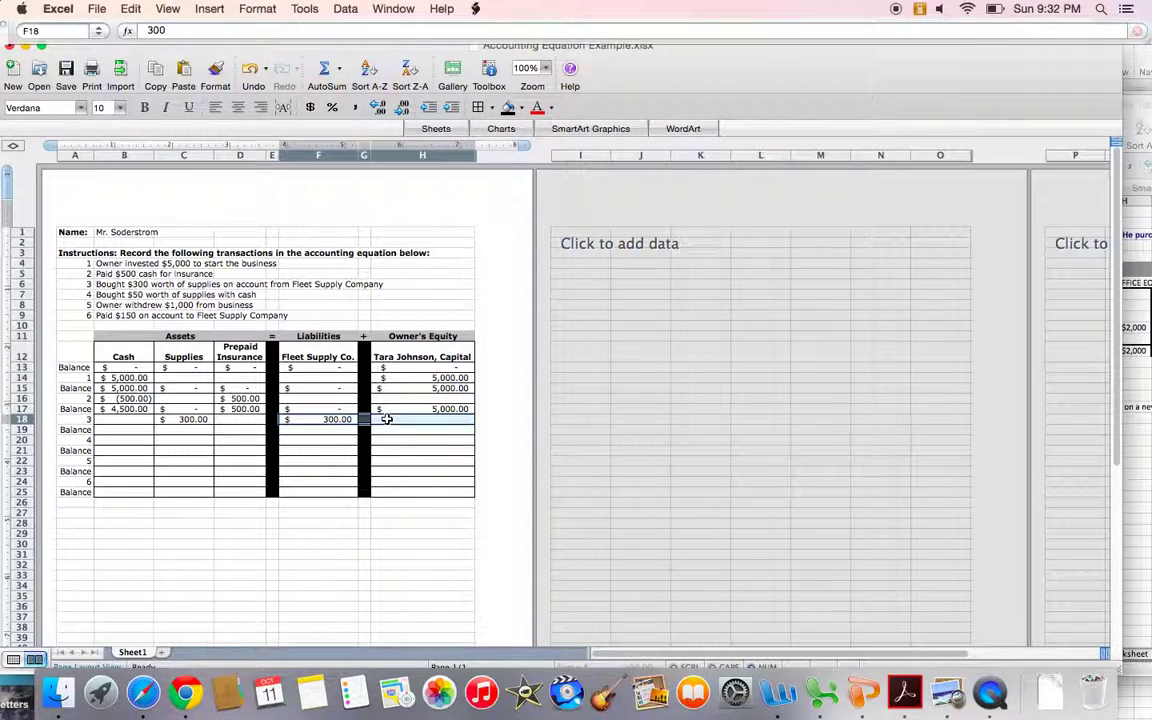
Step: Enter row 19 balances: Cash 4,500, Supplies 300, Insurance 500, Fleet Supply 300, capital 5,000
left_click(127, 429)
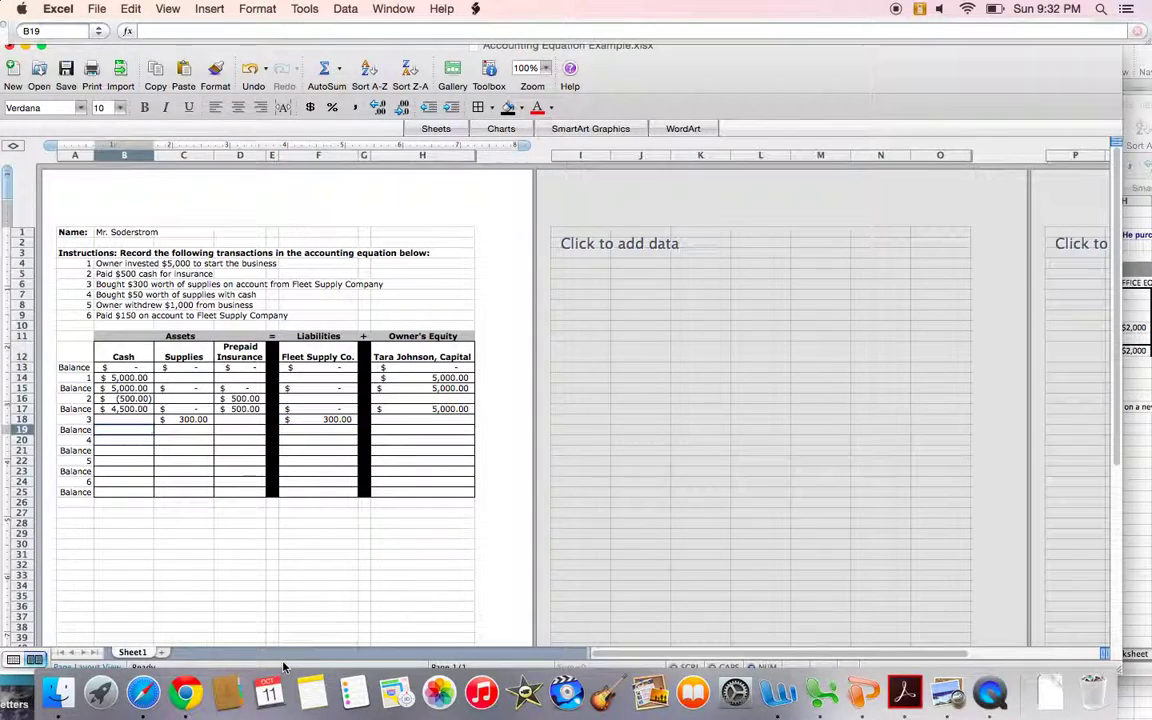
type("4500")
key("Tab")
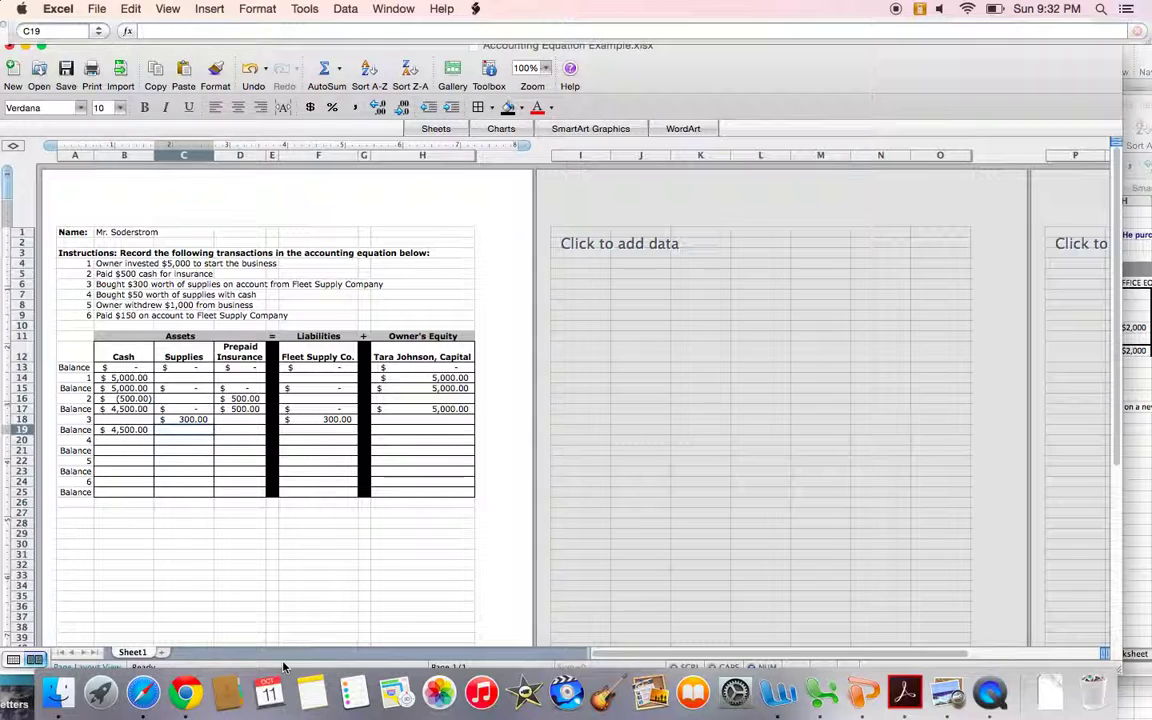
type("300")
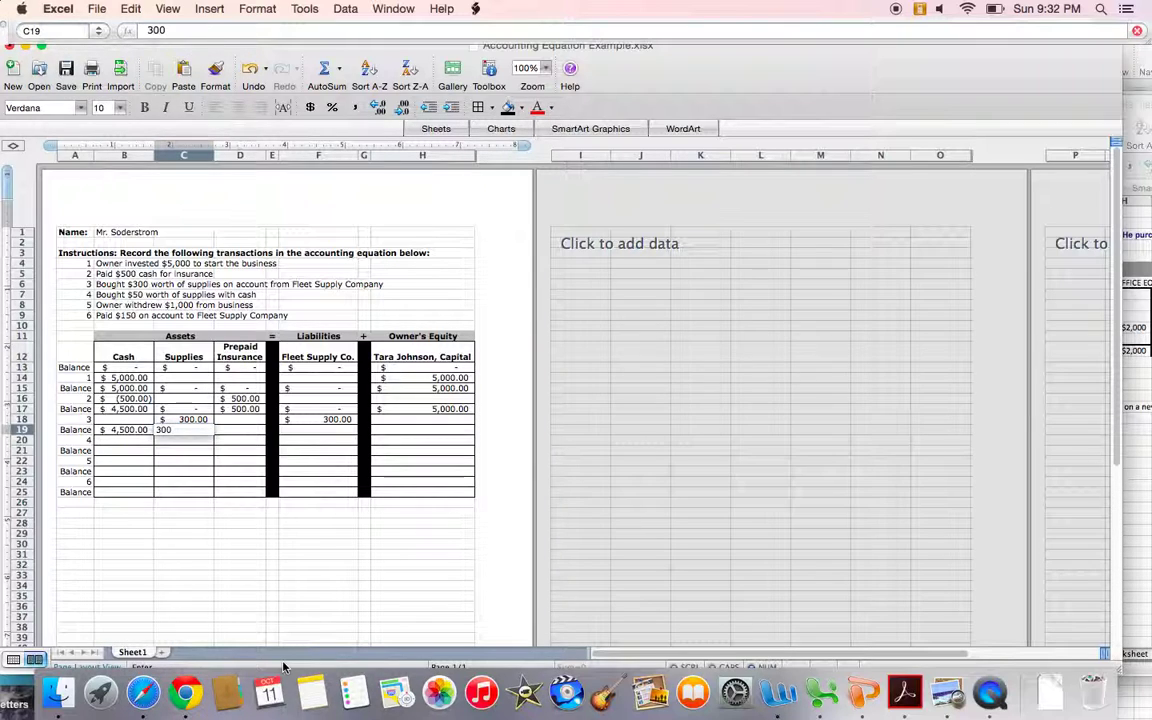
key("Tab")
type("500")
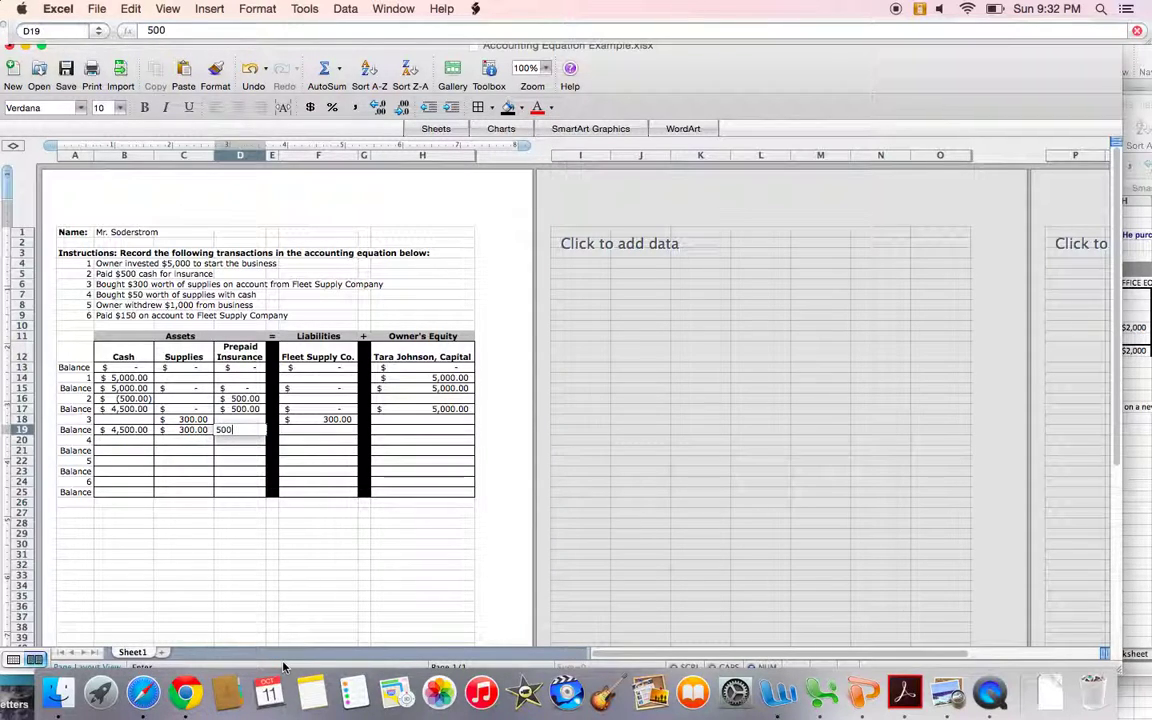
key("Tab")
key("Tab")
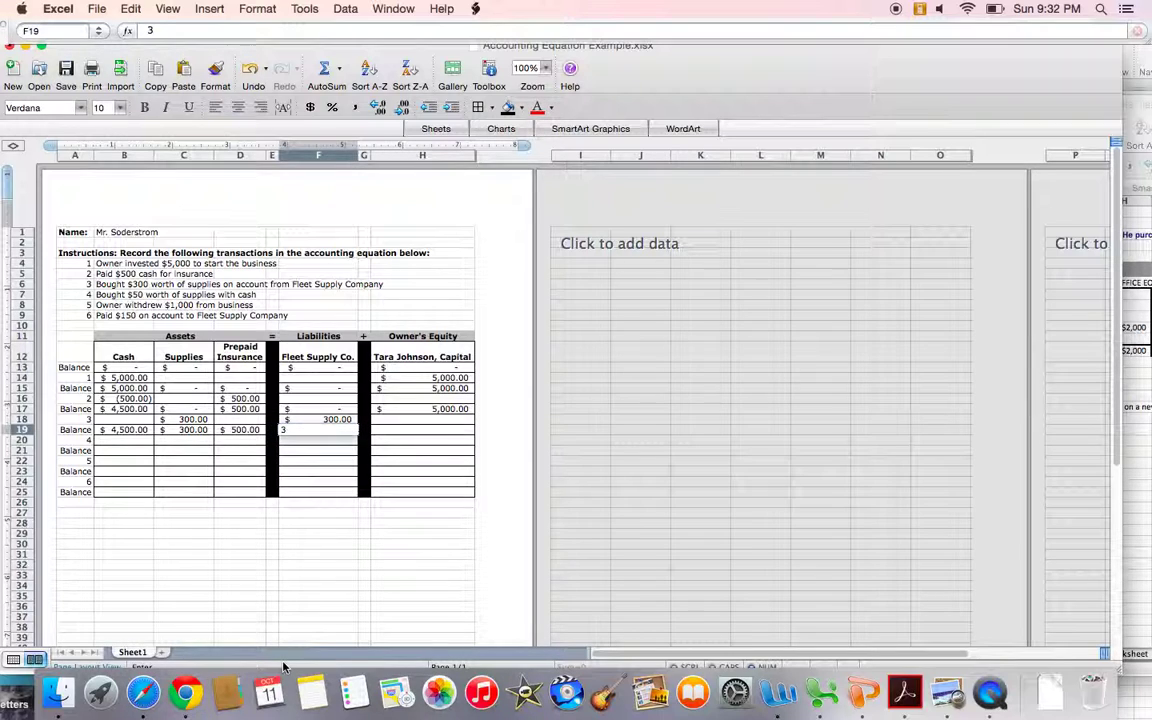
type("300")
key("Tab")
key("Tab")
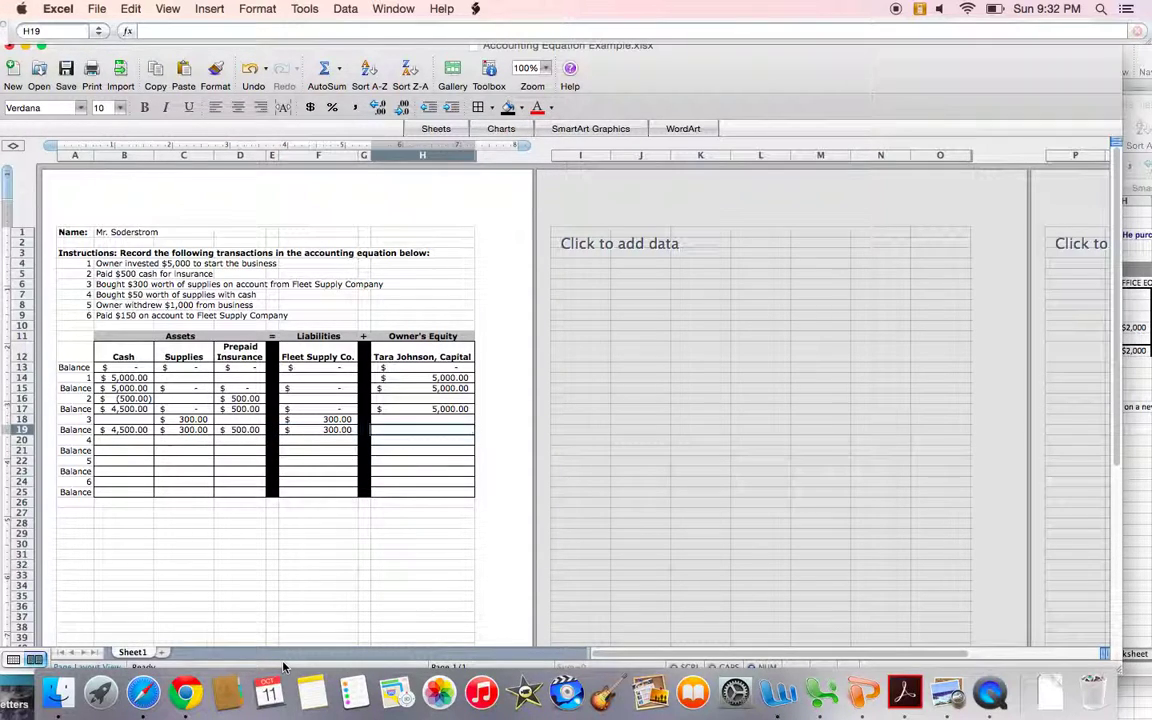
type("5000")
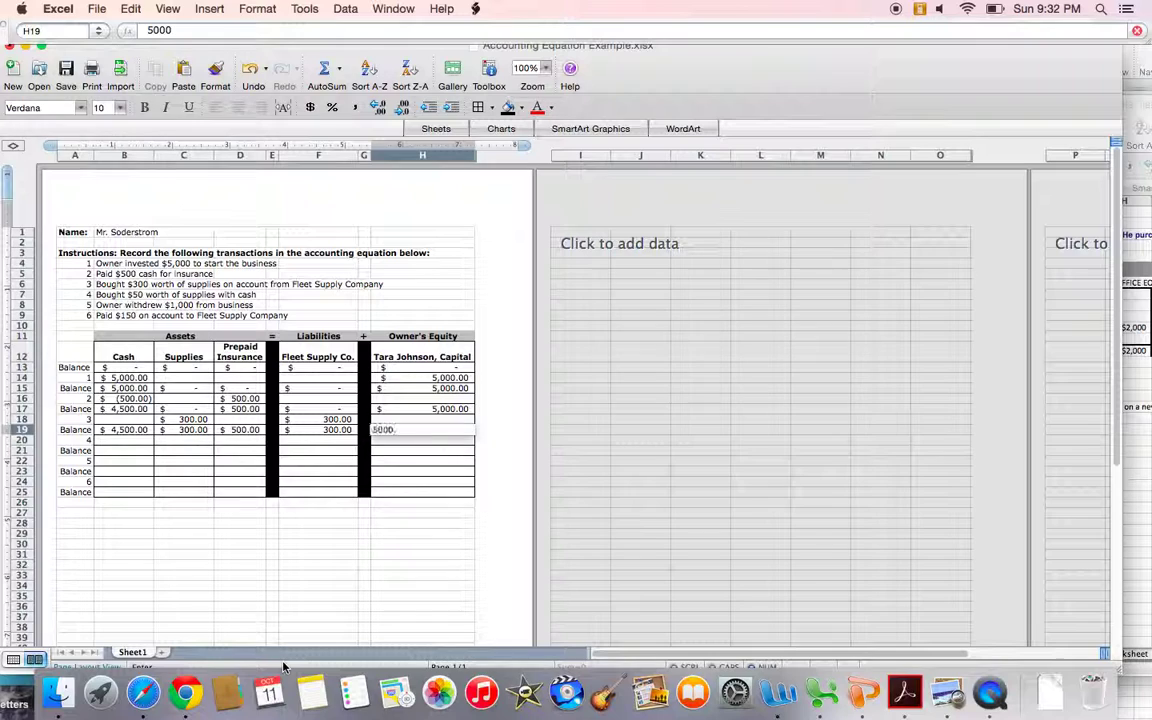
key("Return")
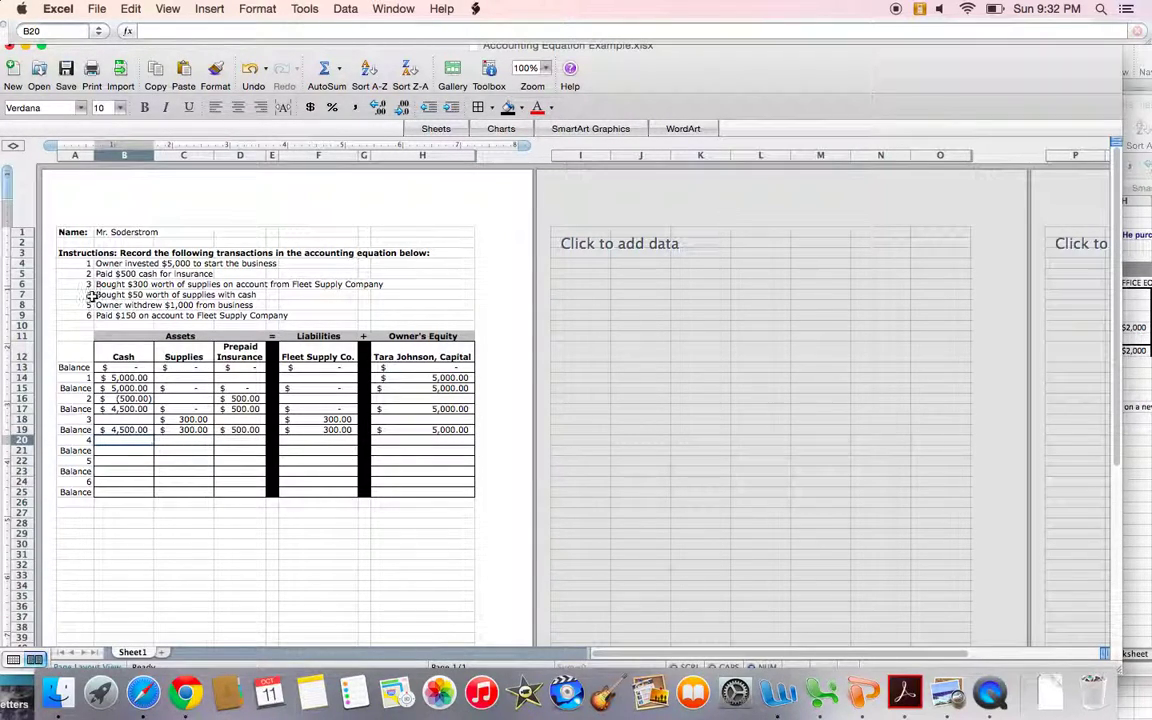
left_click_drag(93, 296, 240, 298)
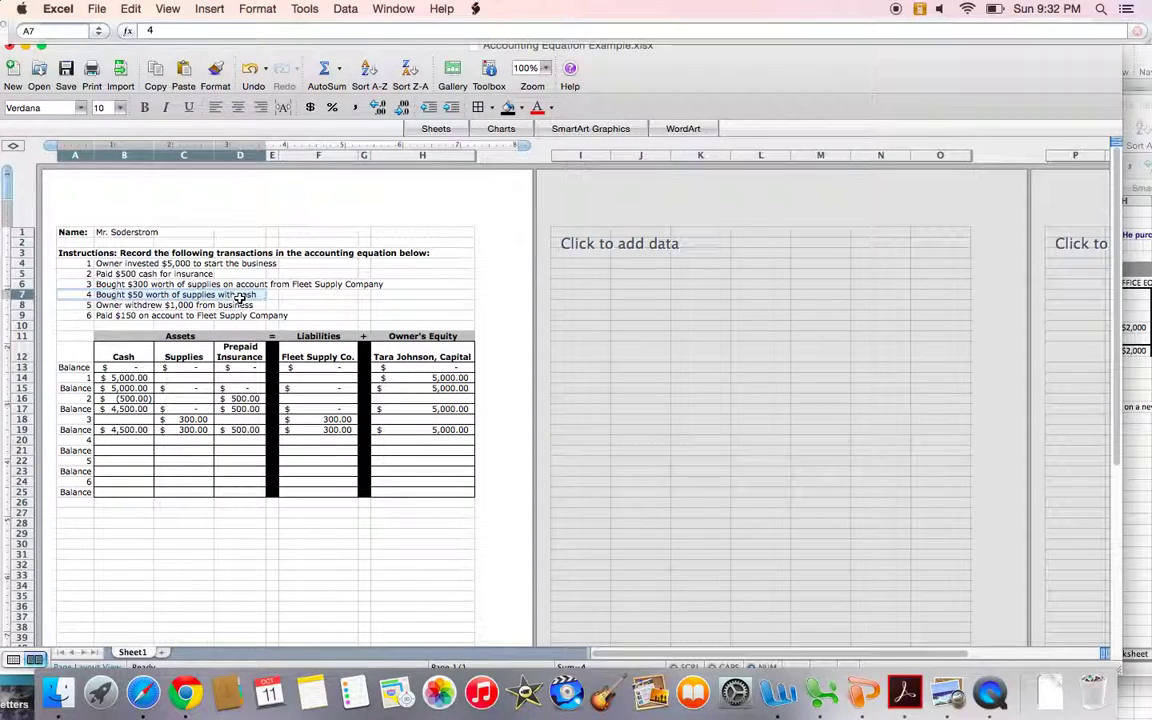
Step: Enter -50 under Cash and 50 under Supplies in row 20
left_click(322, 429)
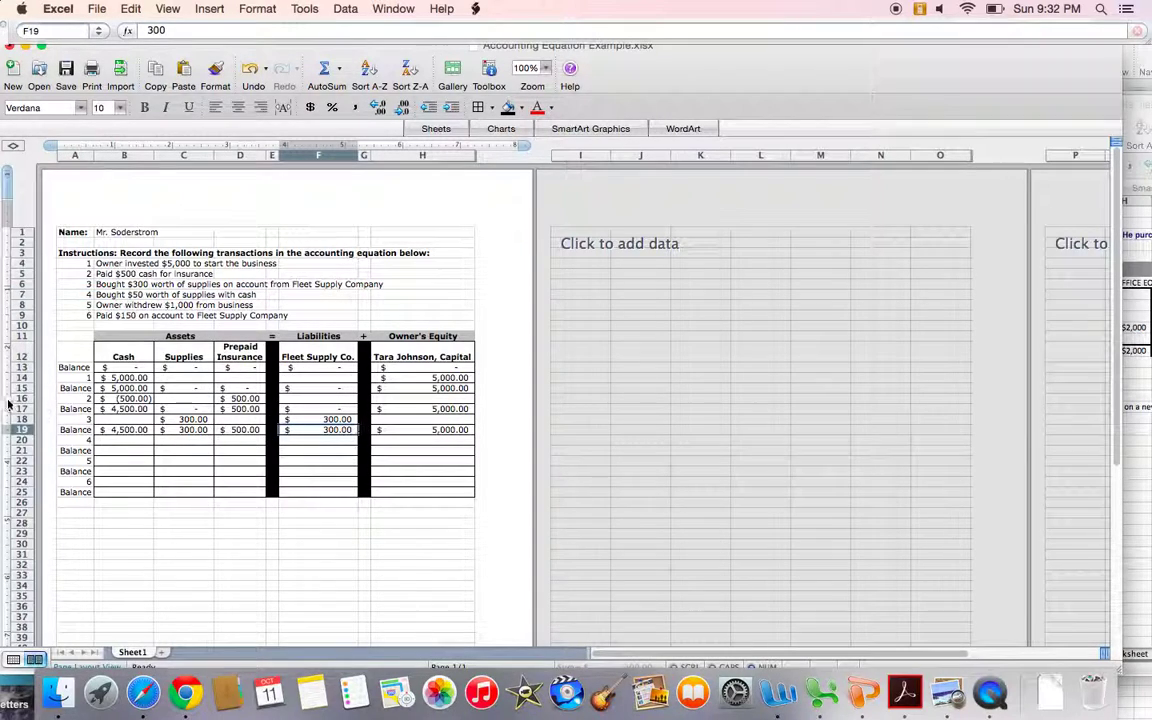
left_click(145, 442)
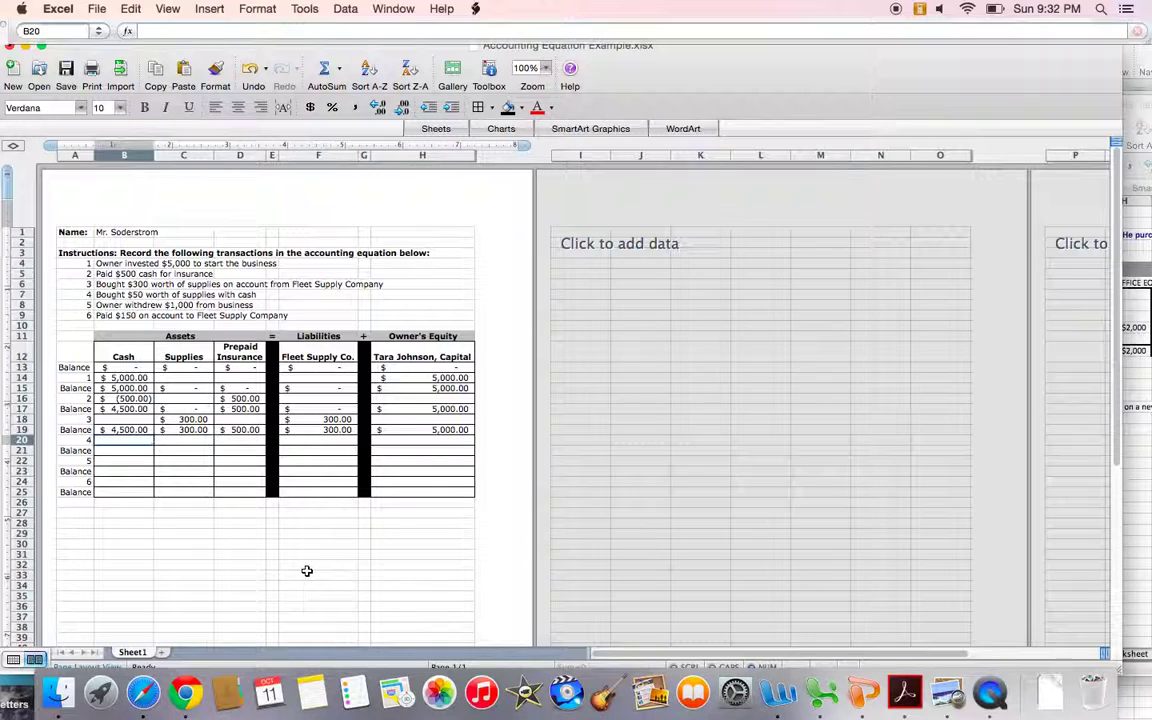
type("-50")
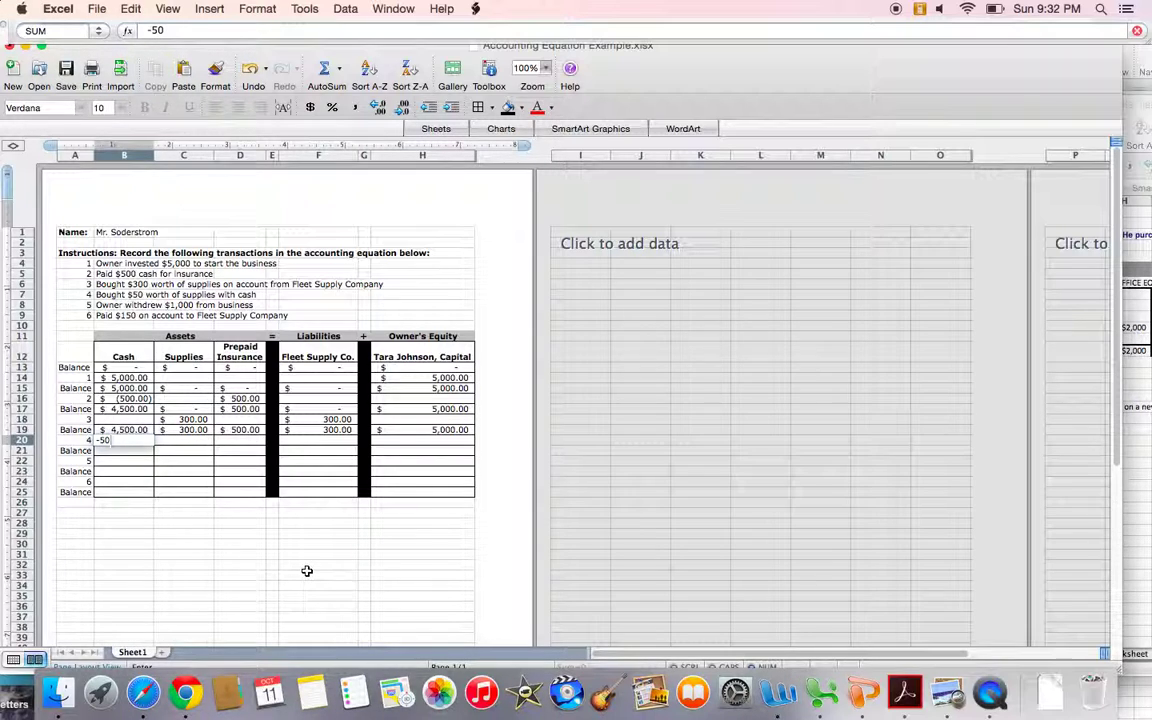
key("Tab")
key("Tab")
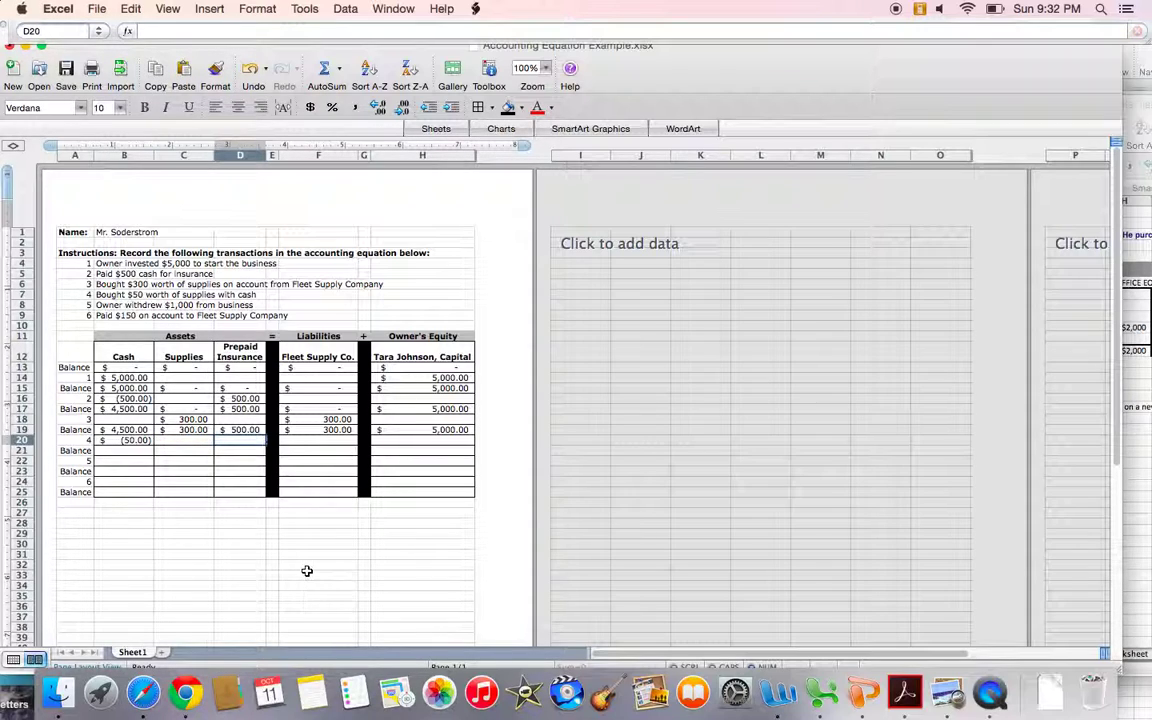
key("Left")
type("5")
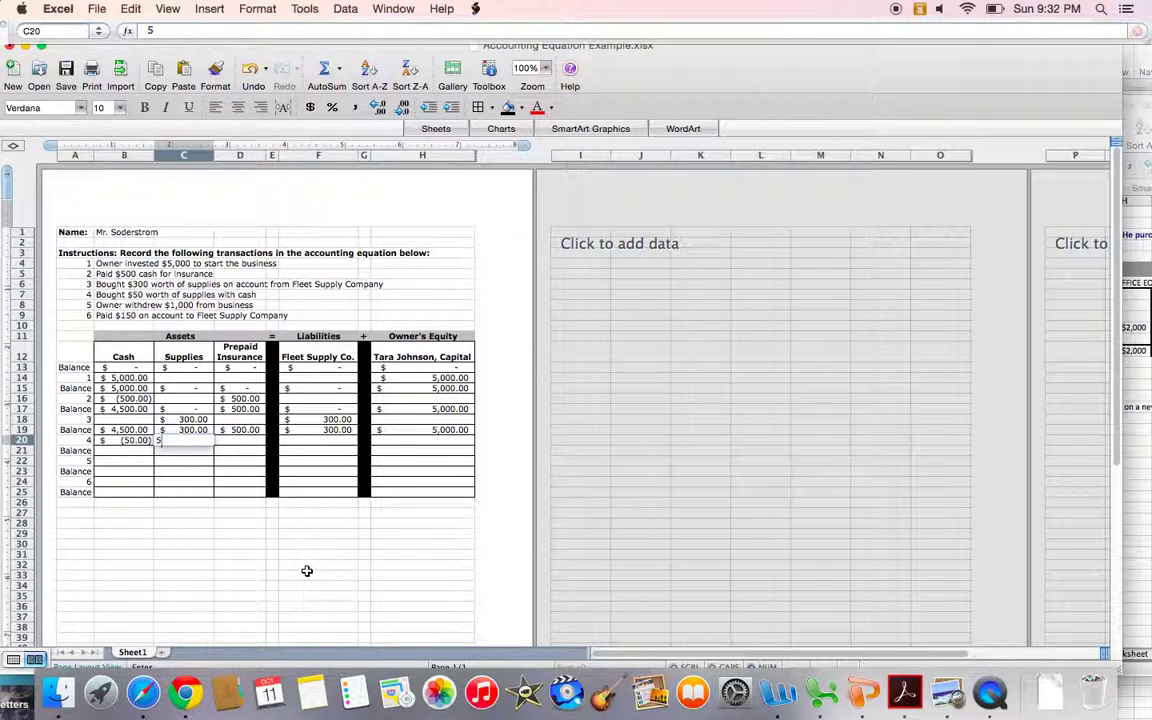
type("0")
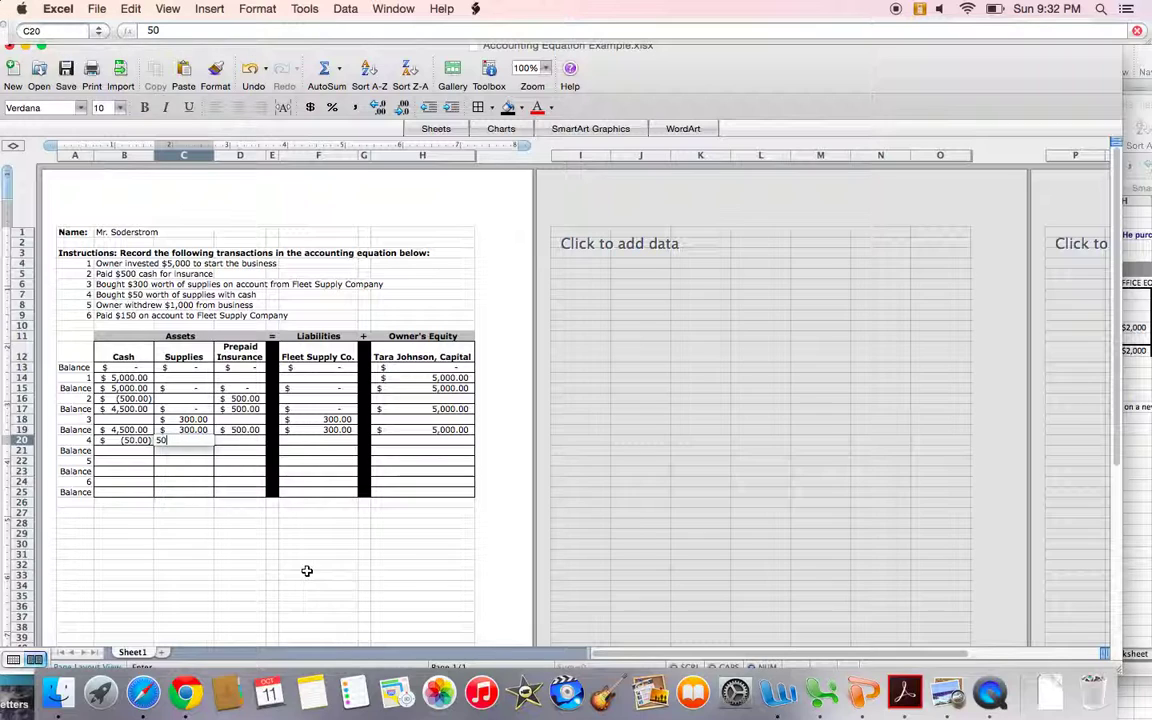
key("Tab")
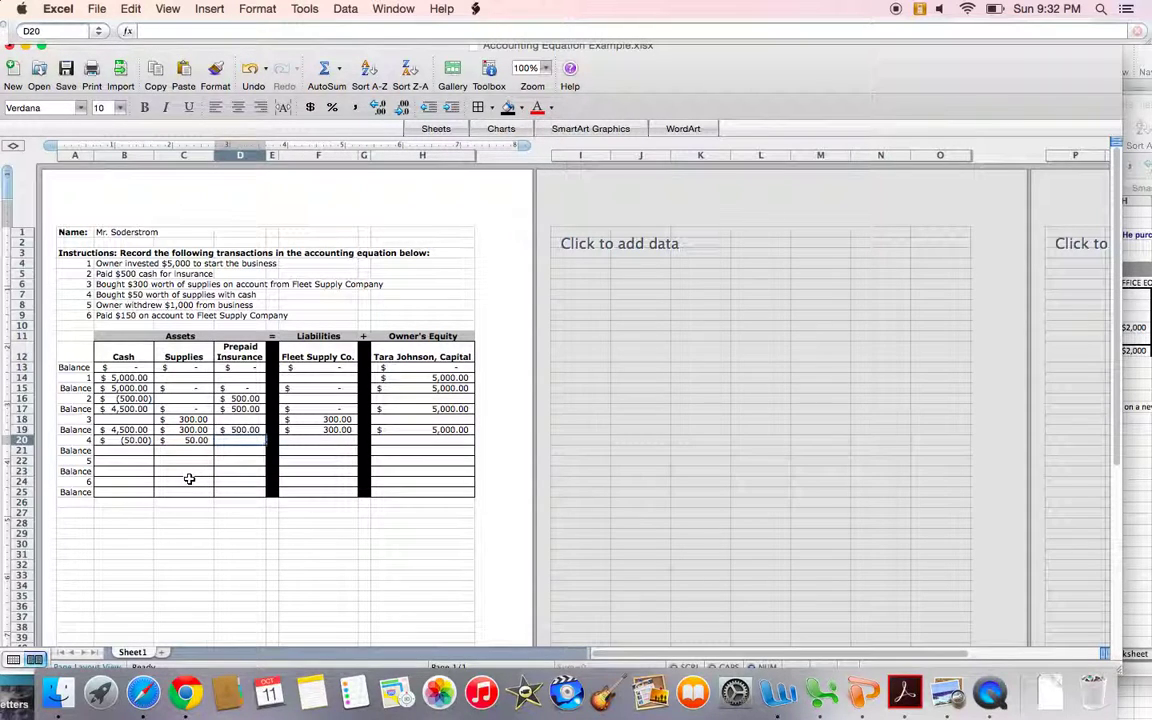
left_click(130, 438)
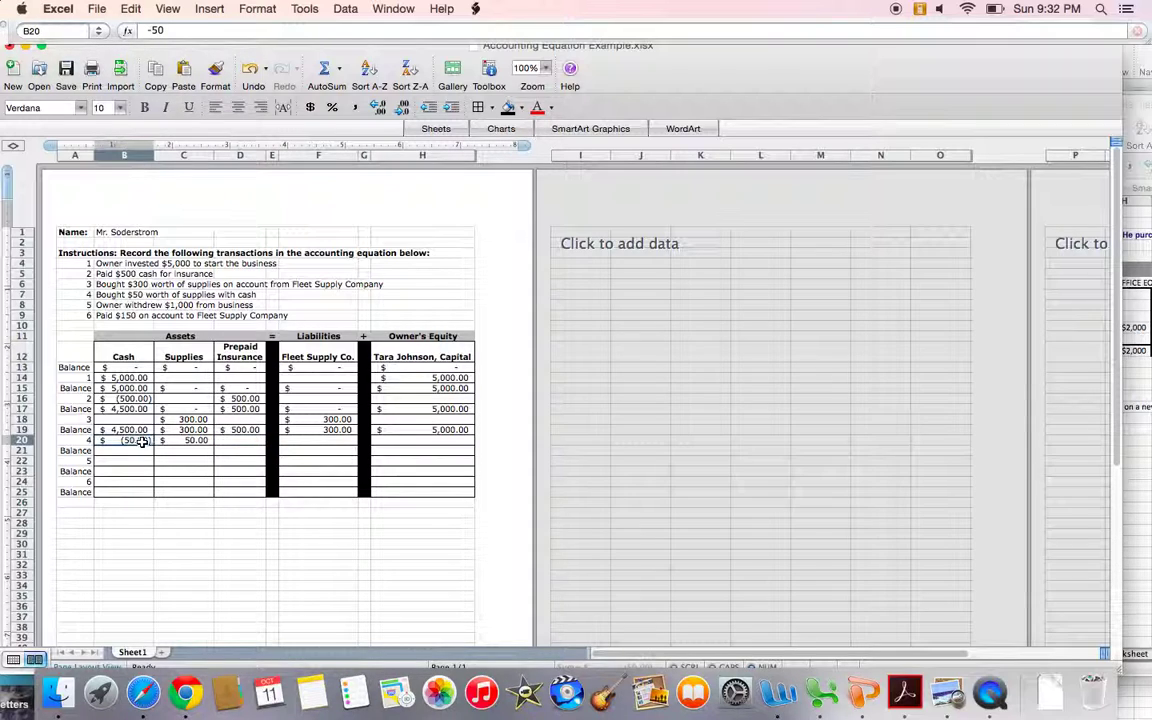
left_click(179, 442)
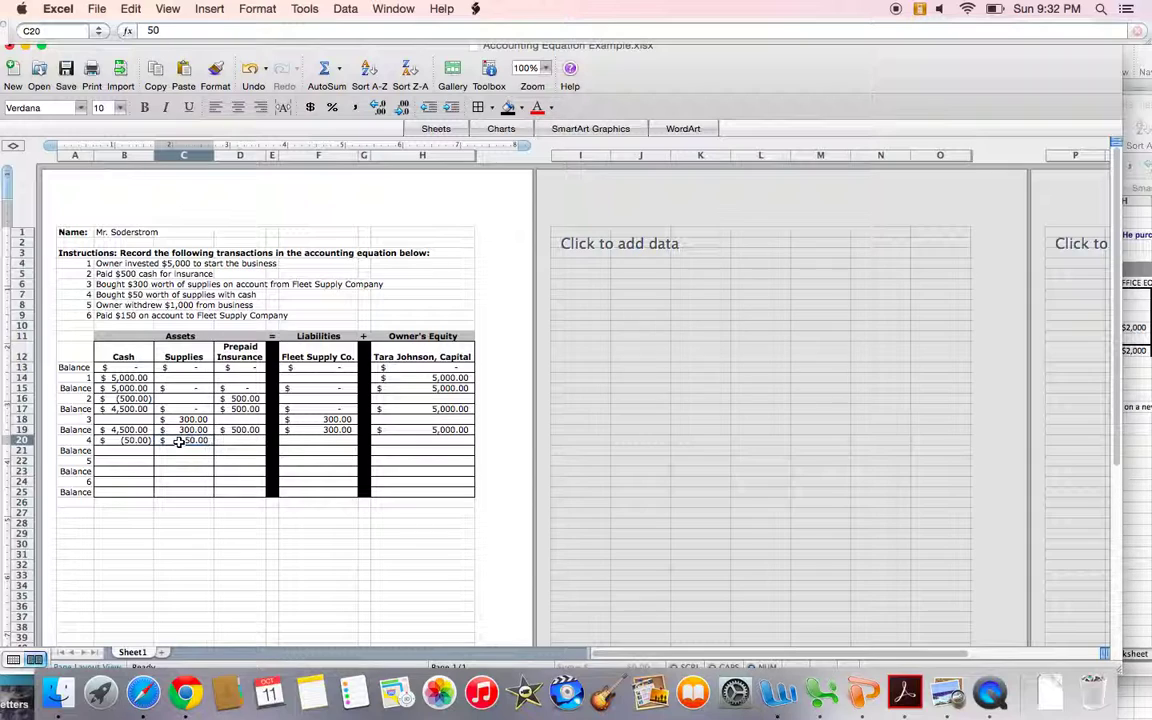
left_click(291, 441)
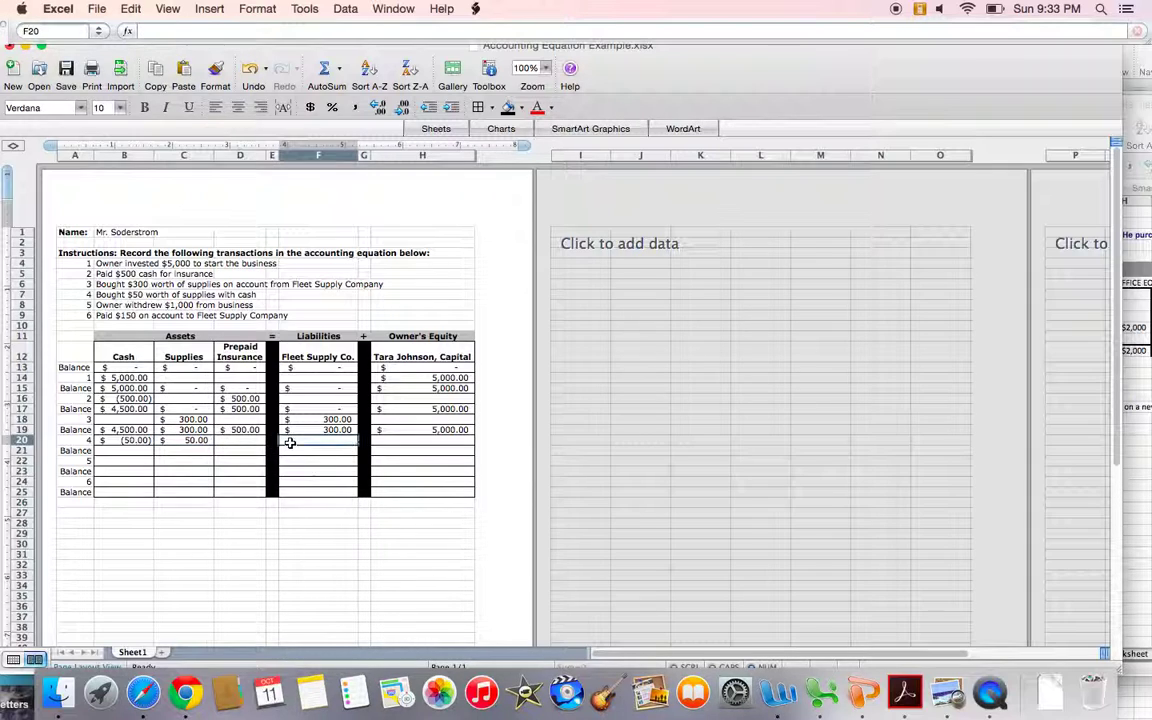
left_click(387, 443)
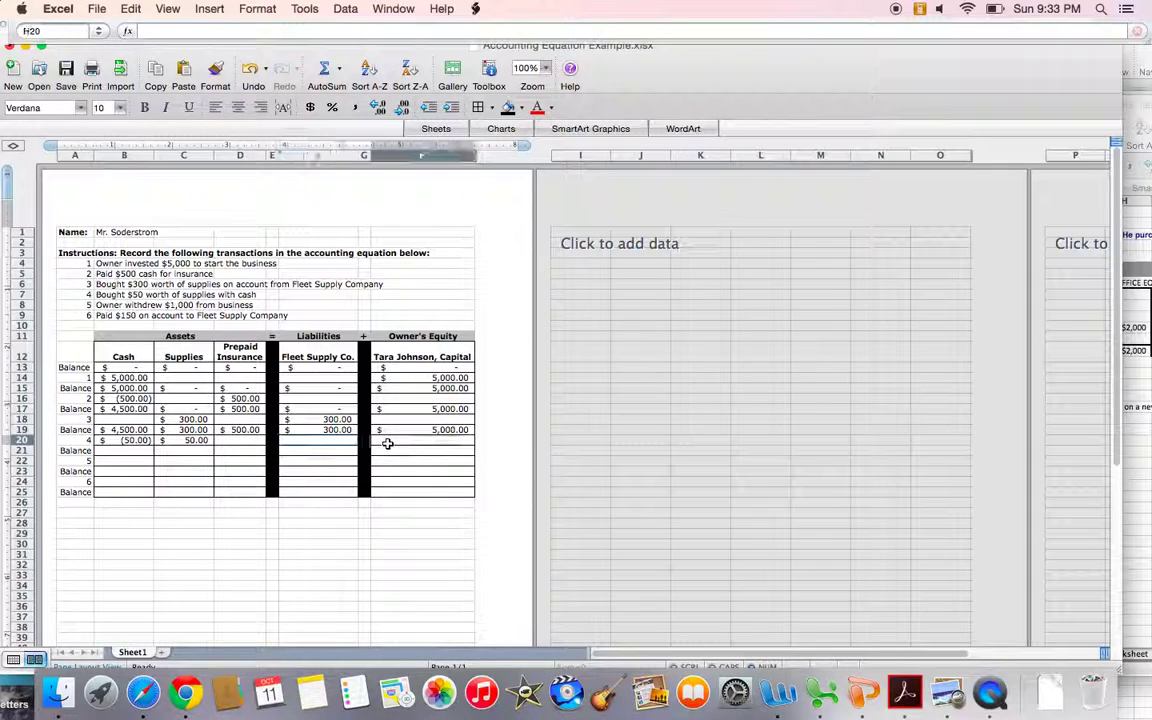
Step: Enter row 21 balances: Cash 4,450, Supplies 350, Insurance 500, Fleet Supply 300, capital 5,000
left_click(128, 452)
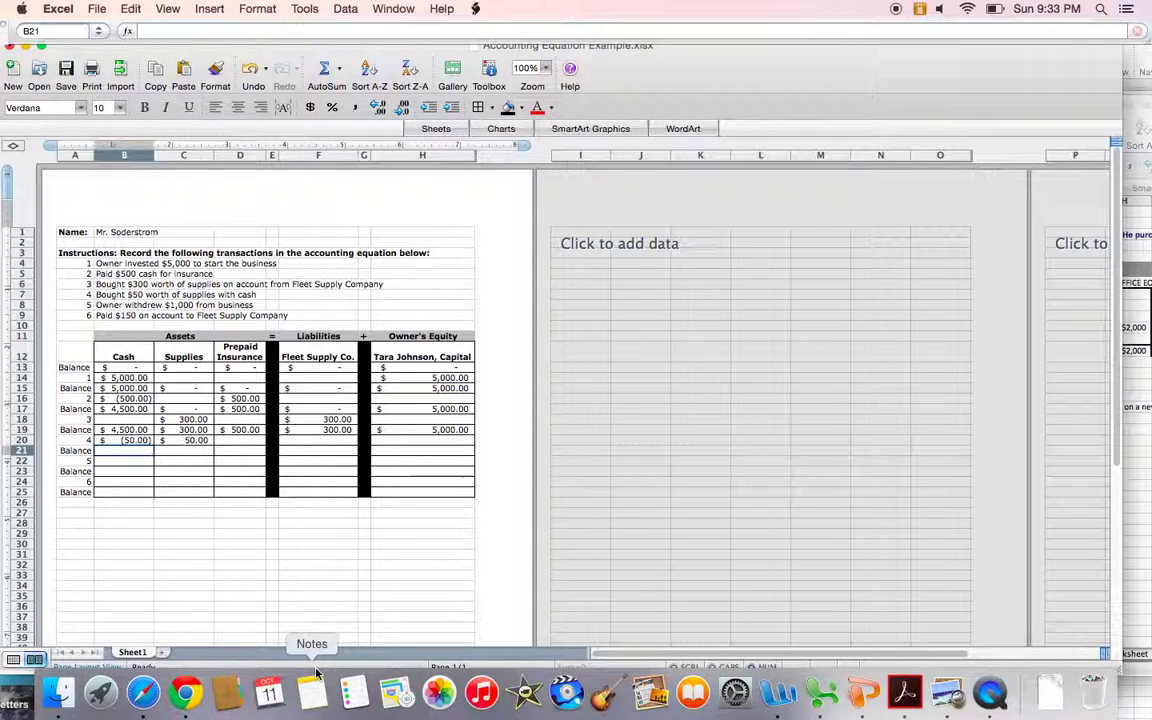
type("4")
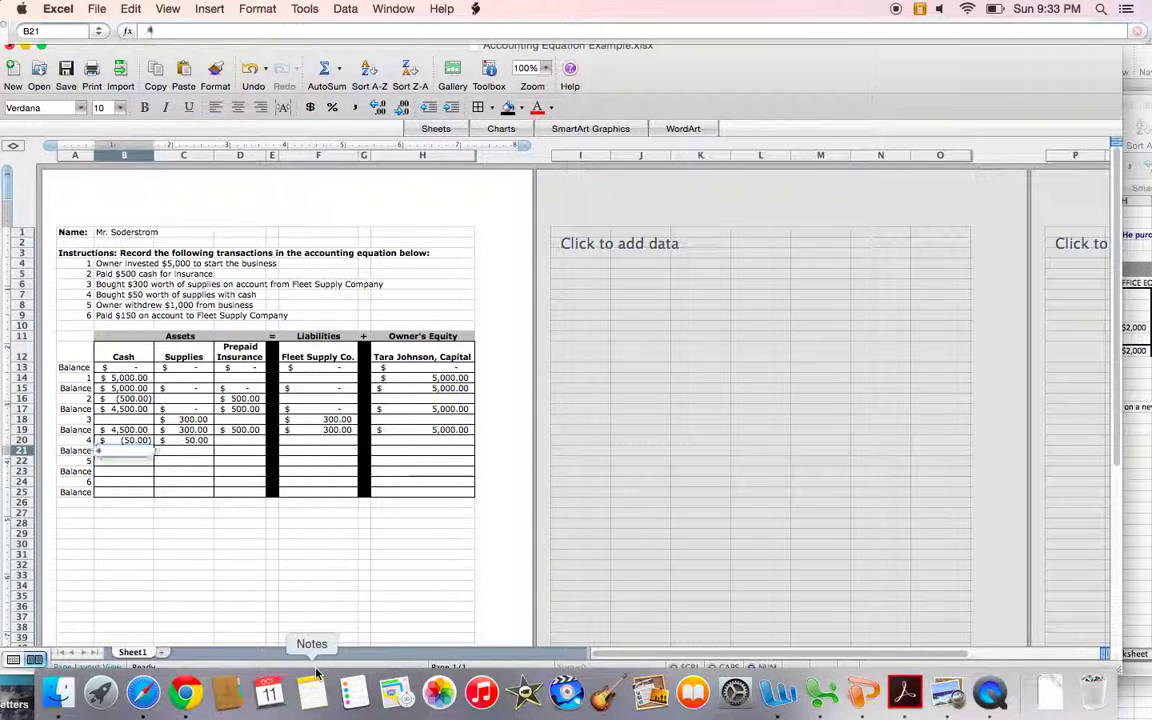
type(",450")
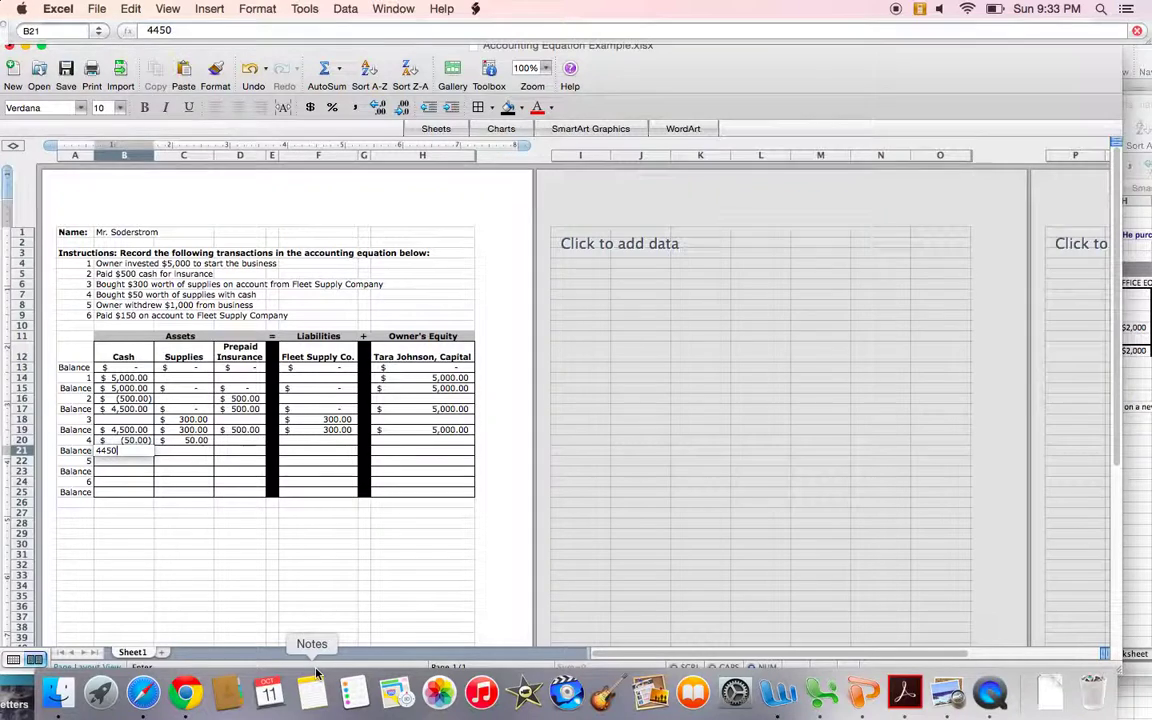
key("Tab")
type("350")
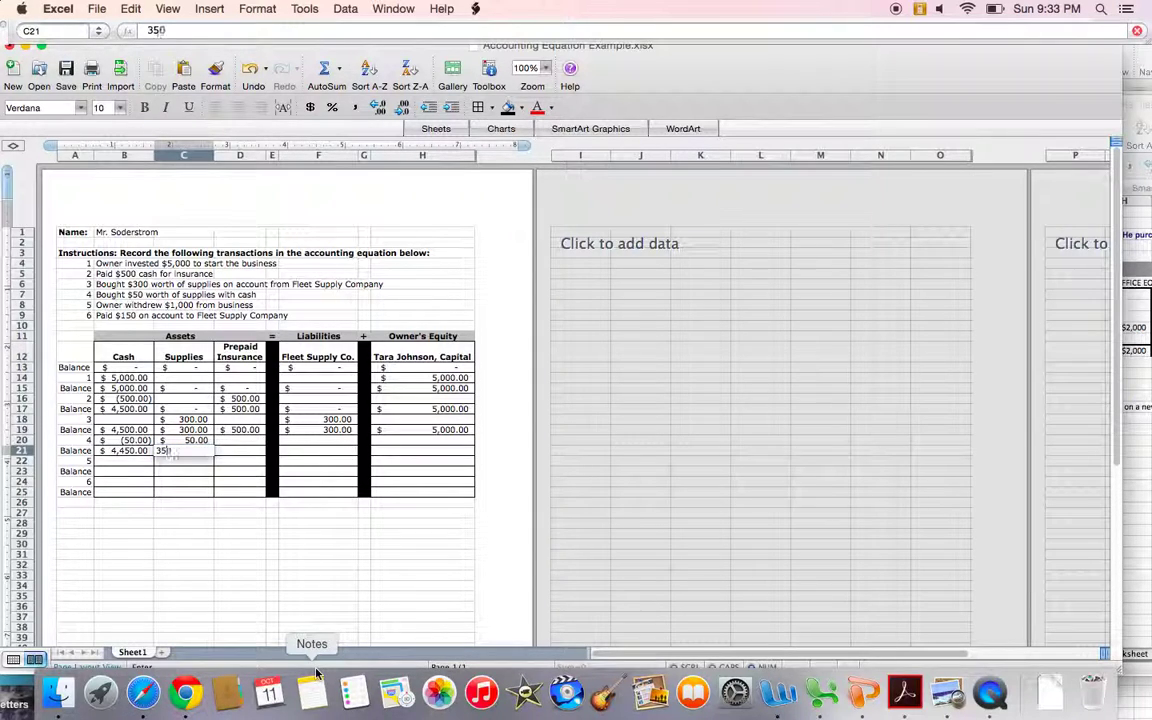
key("Tab")
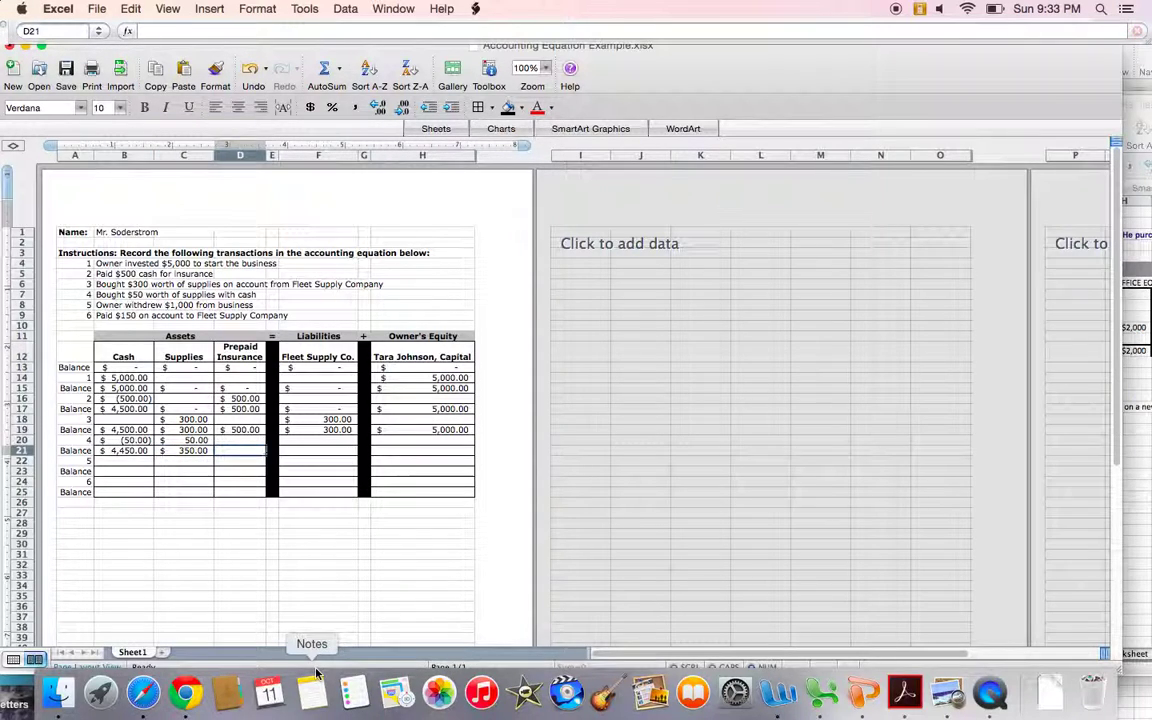
type("500")
key("Tab")
key("Tab")
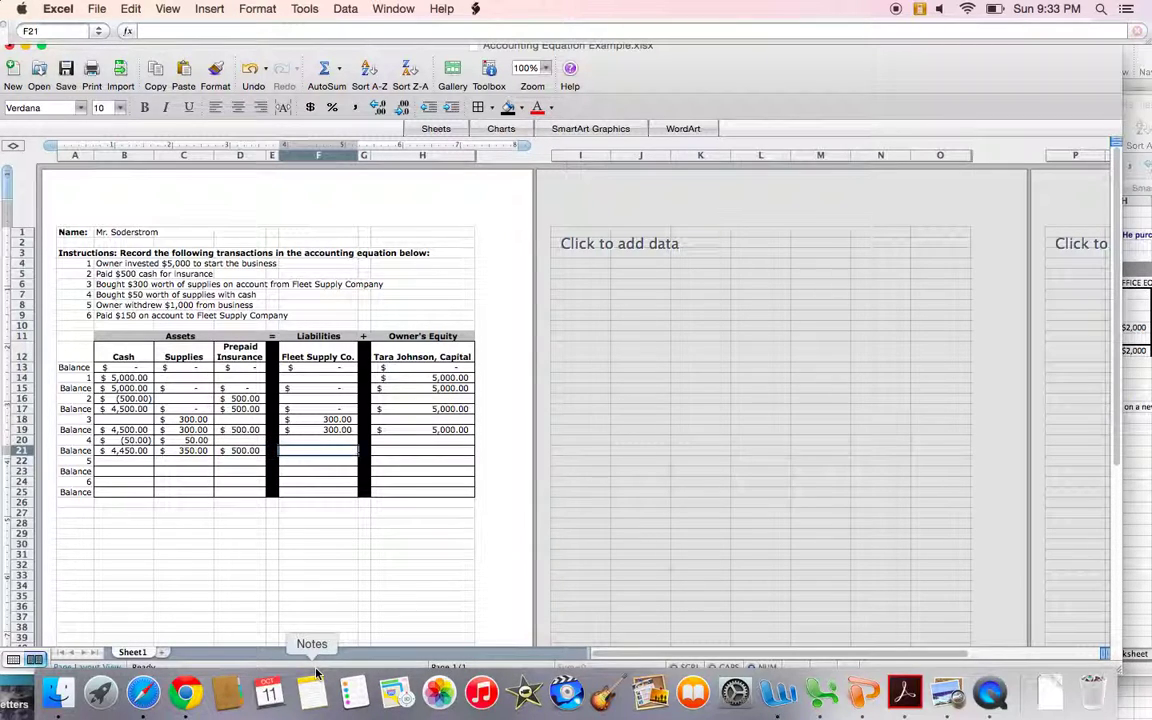
type("300")
key("Tab")
key("Tab")
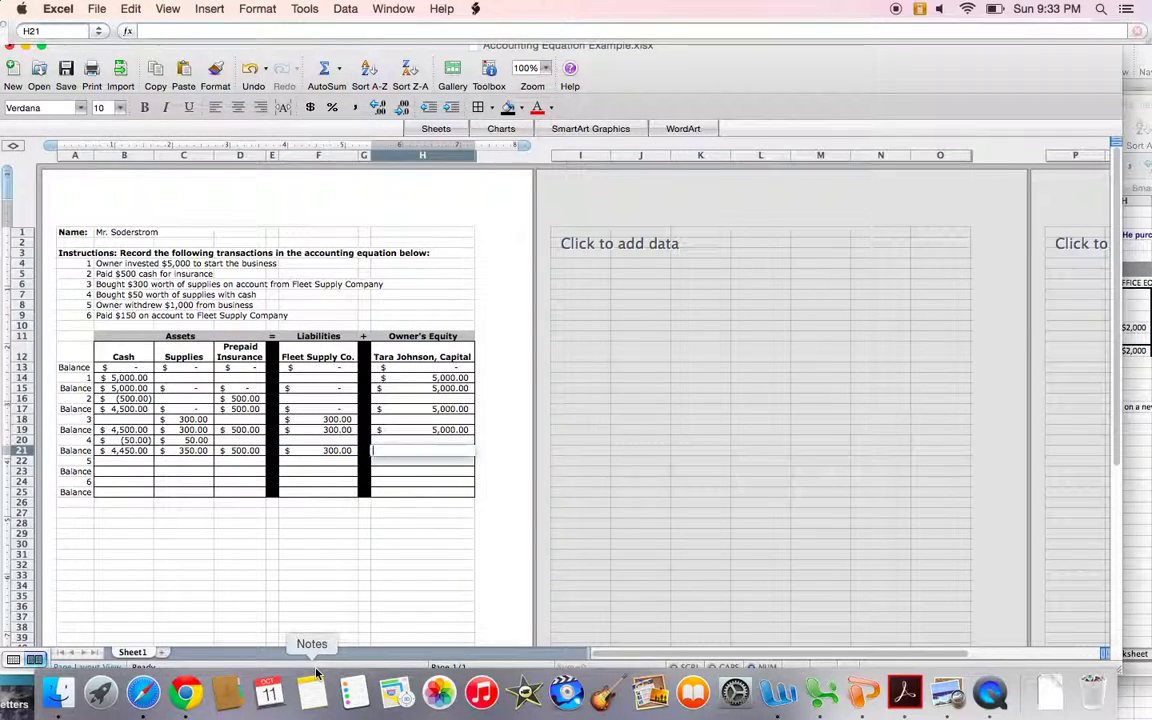
type("5000")
key("Return")
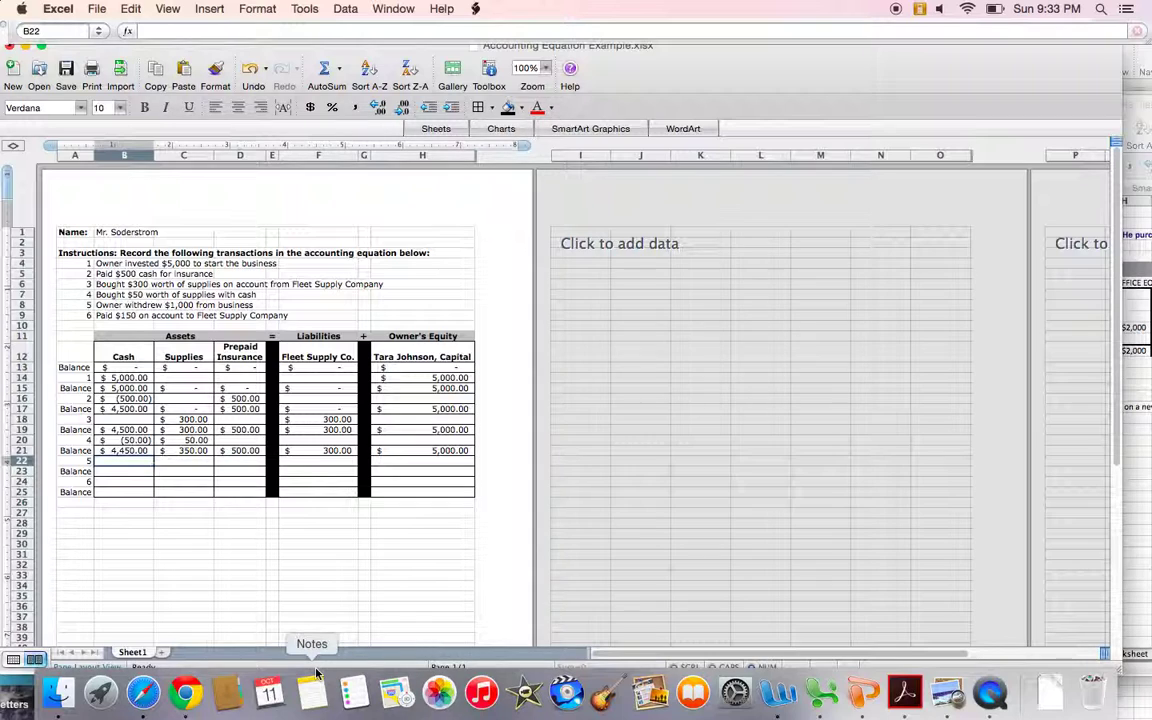
left_click_drag(100, 306, 222, 304)
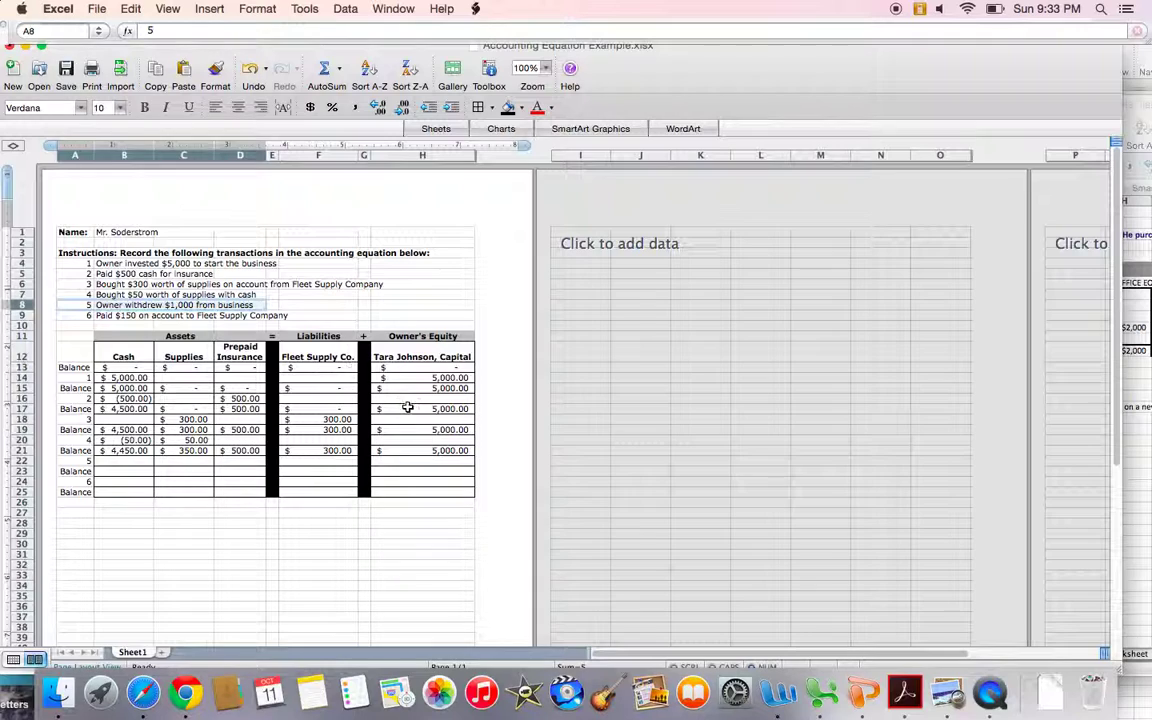
Step: Enter -1000 under both Cash and owner's capital in row 22
left_click(394, 454)
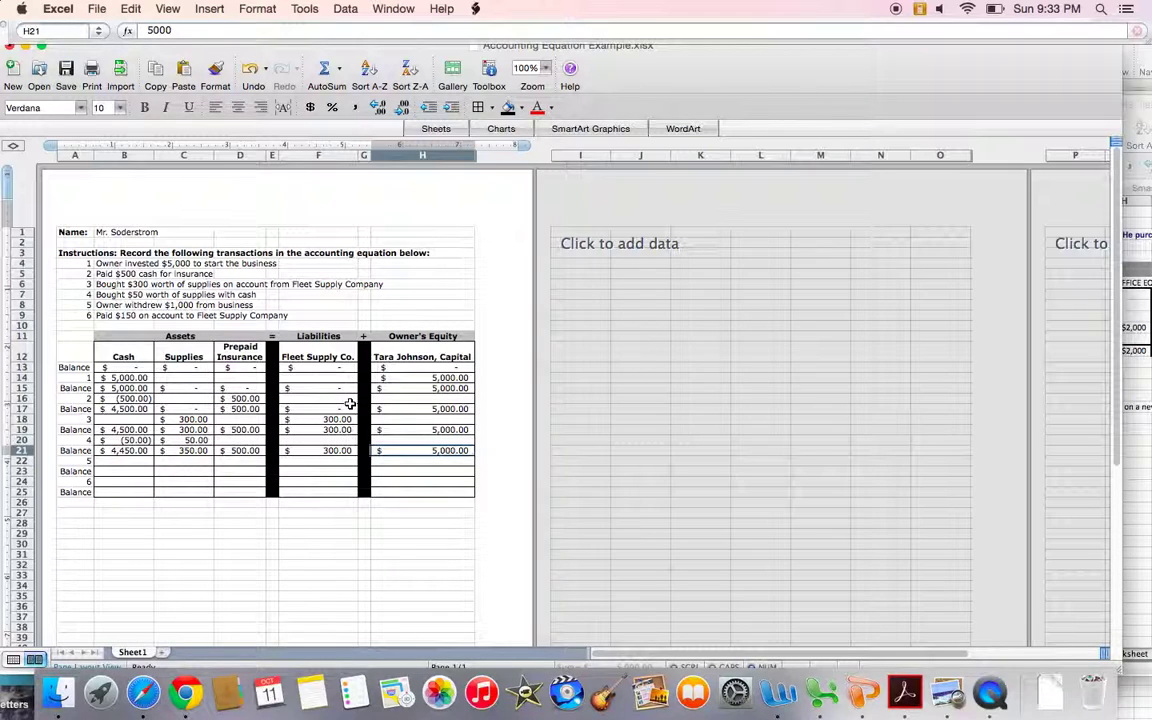
left_click(82, 305)
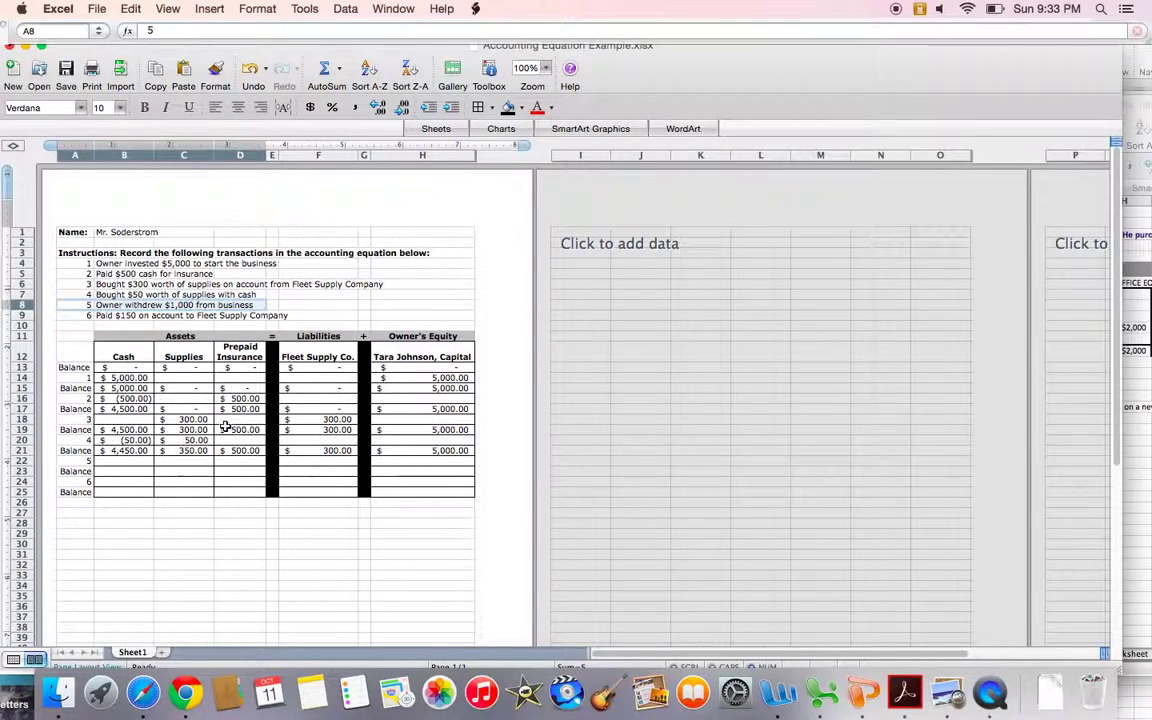
left_click(134, 461)
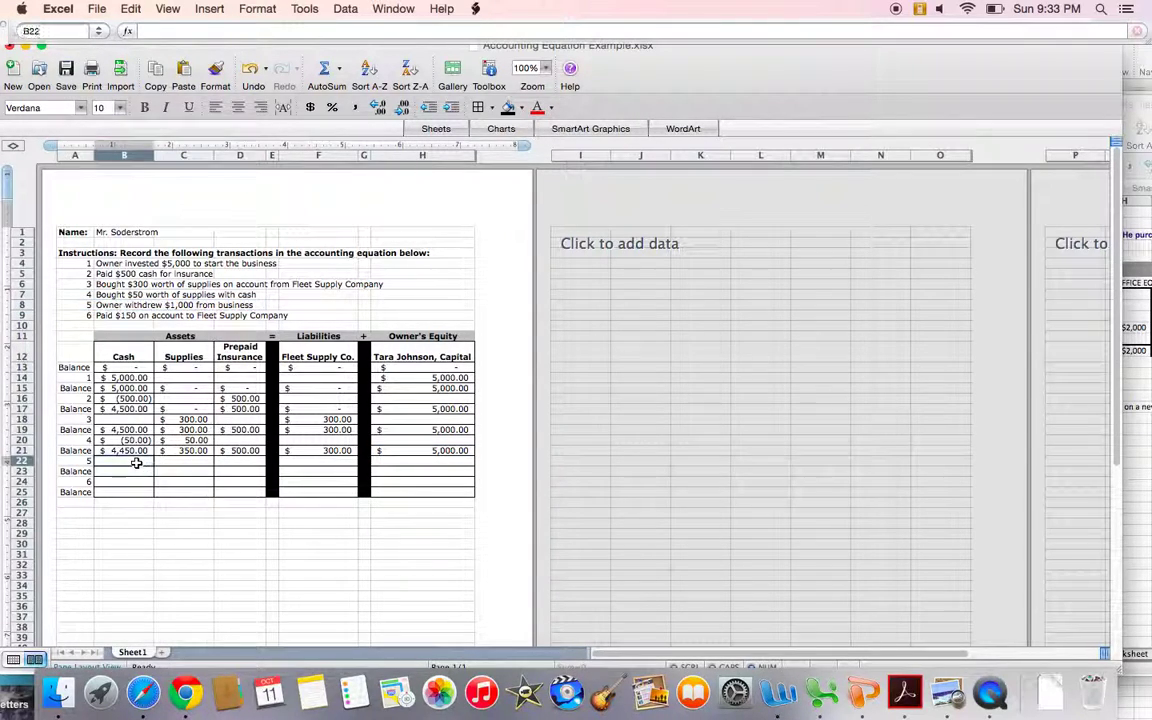
type("-1000")
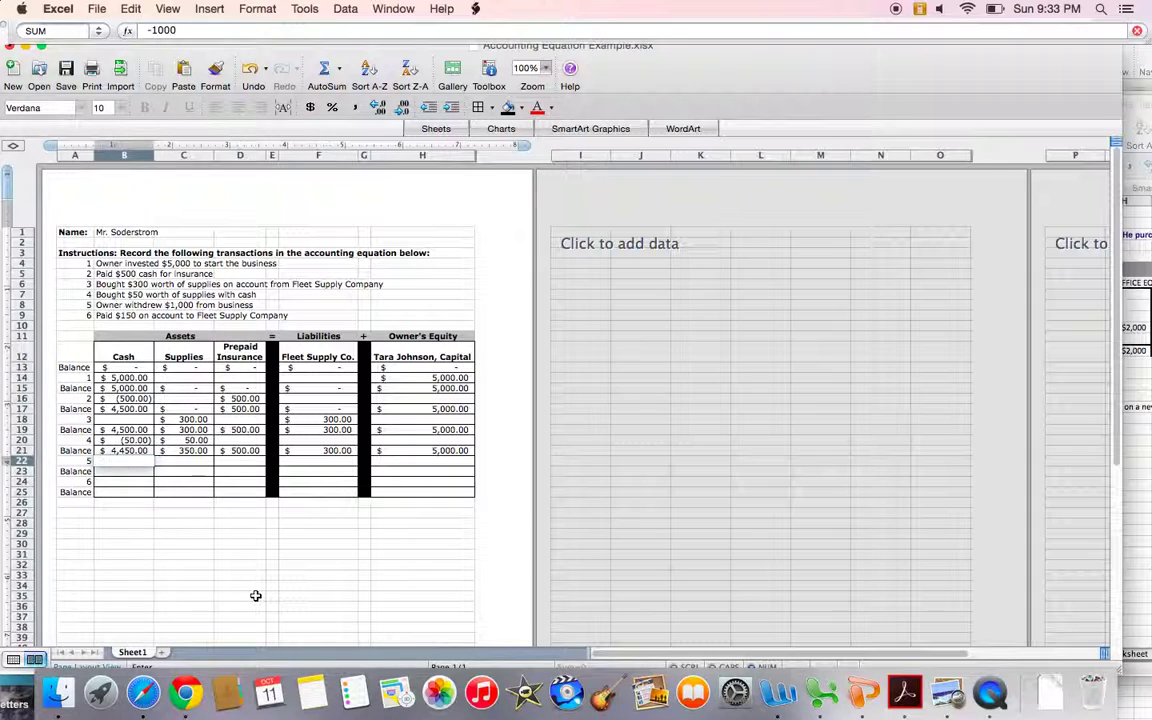
key("Tab")
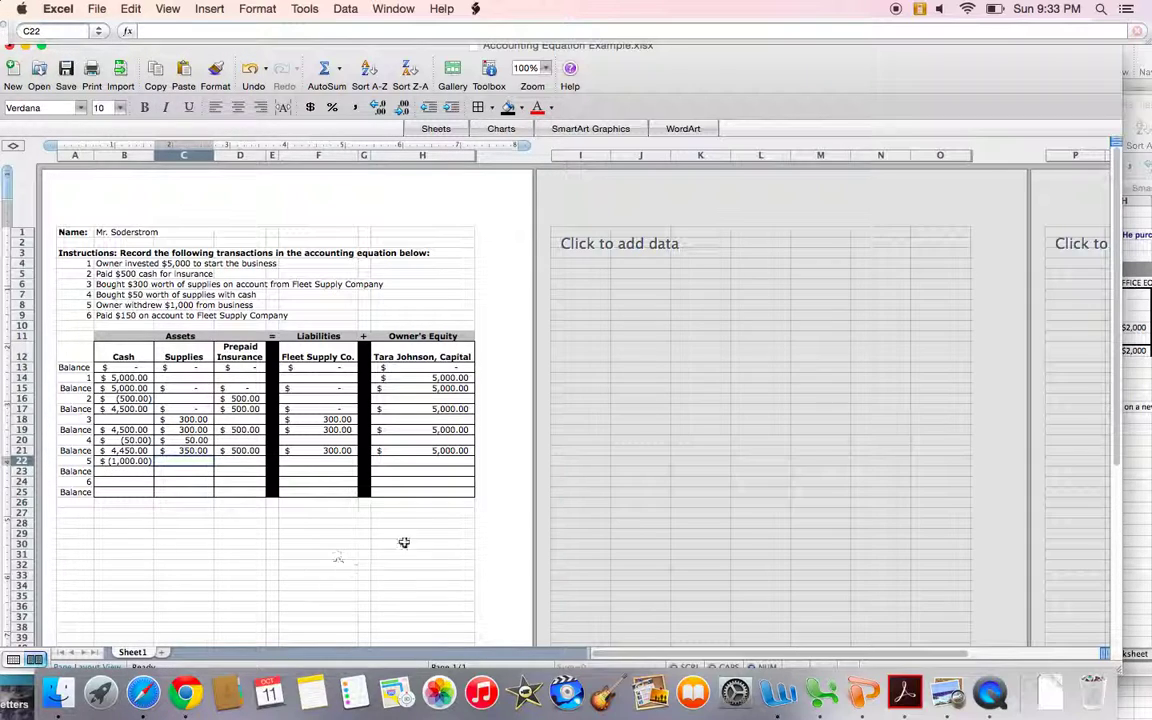
left_click(401, 462)
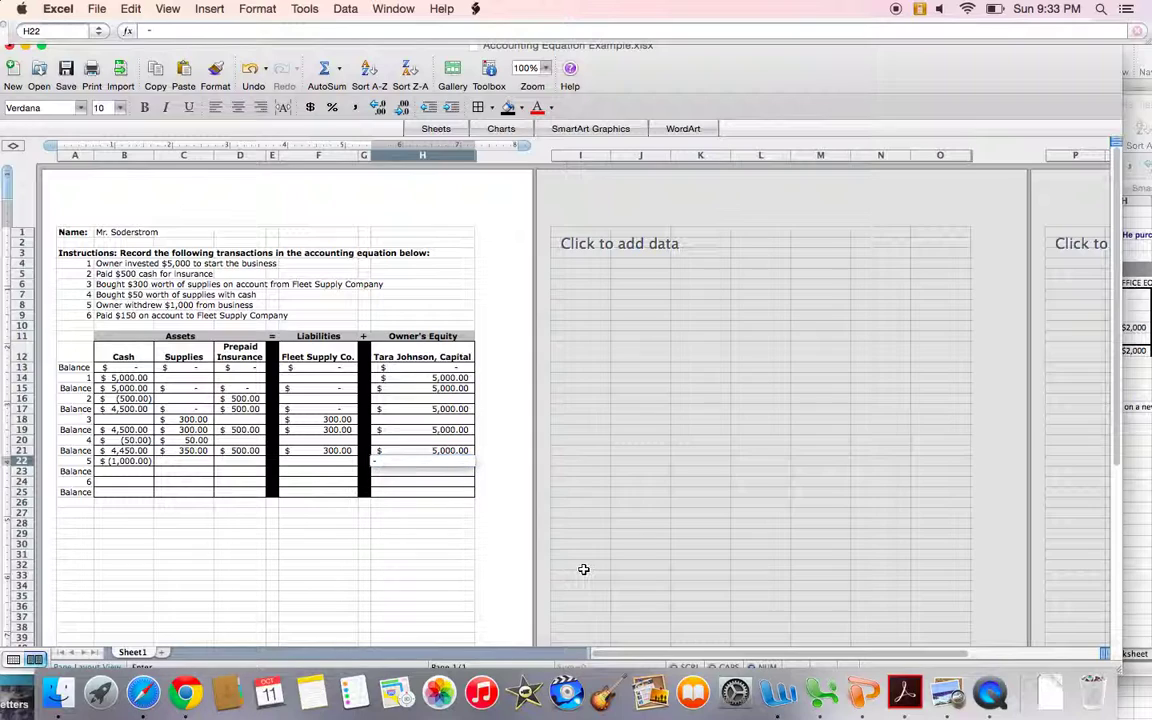
type("-1000")
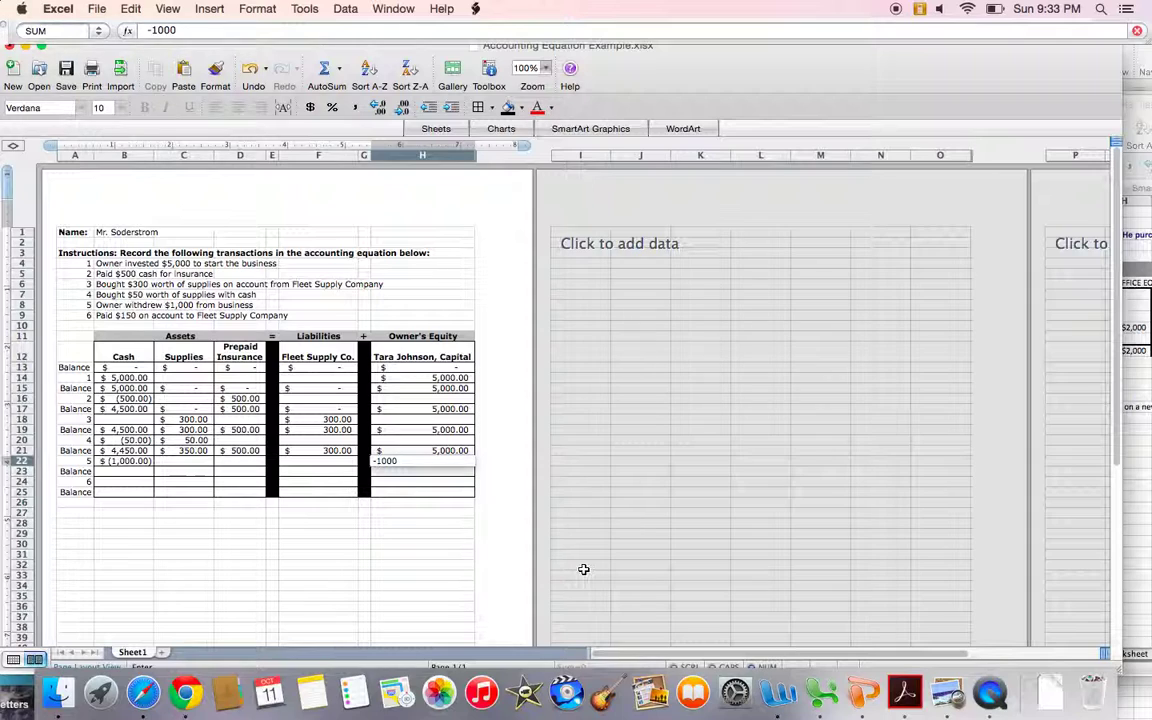
key("Return")
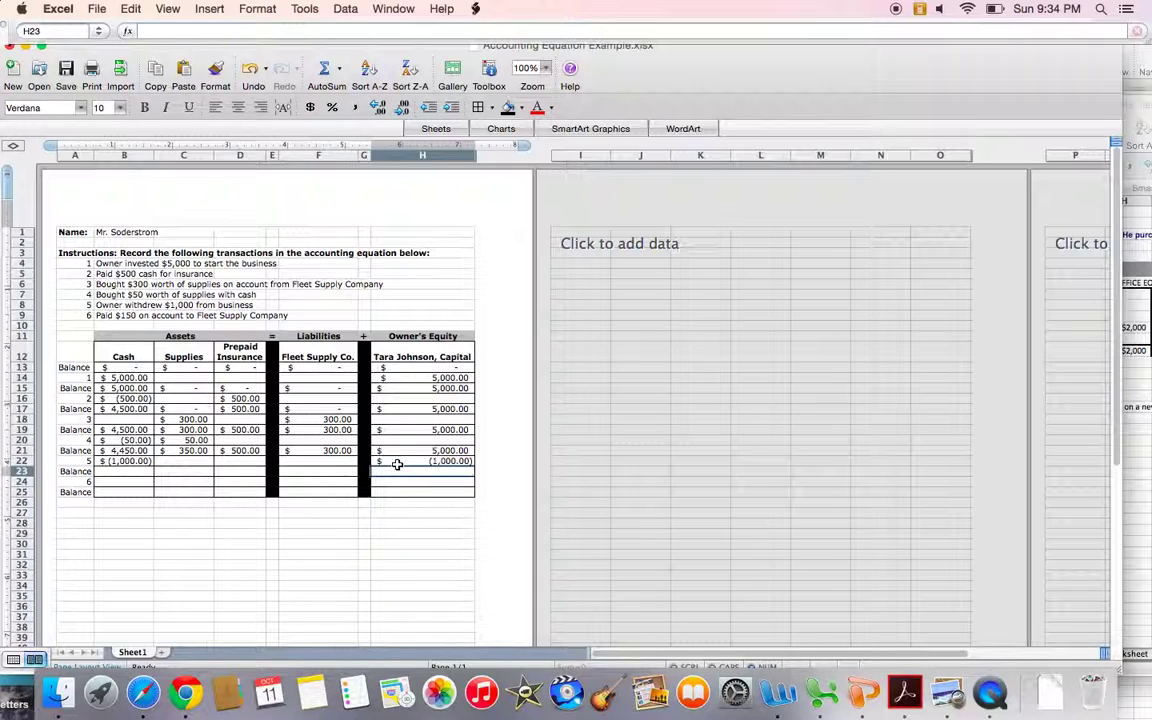
Step: Enter row 23 balances: Cash 3,450, Supplies 350, Insurance 500, Fleet Supply 300, capital 4,000
left_click(117, 472)
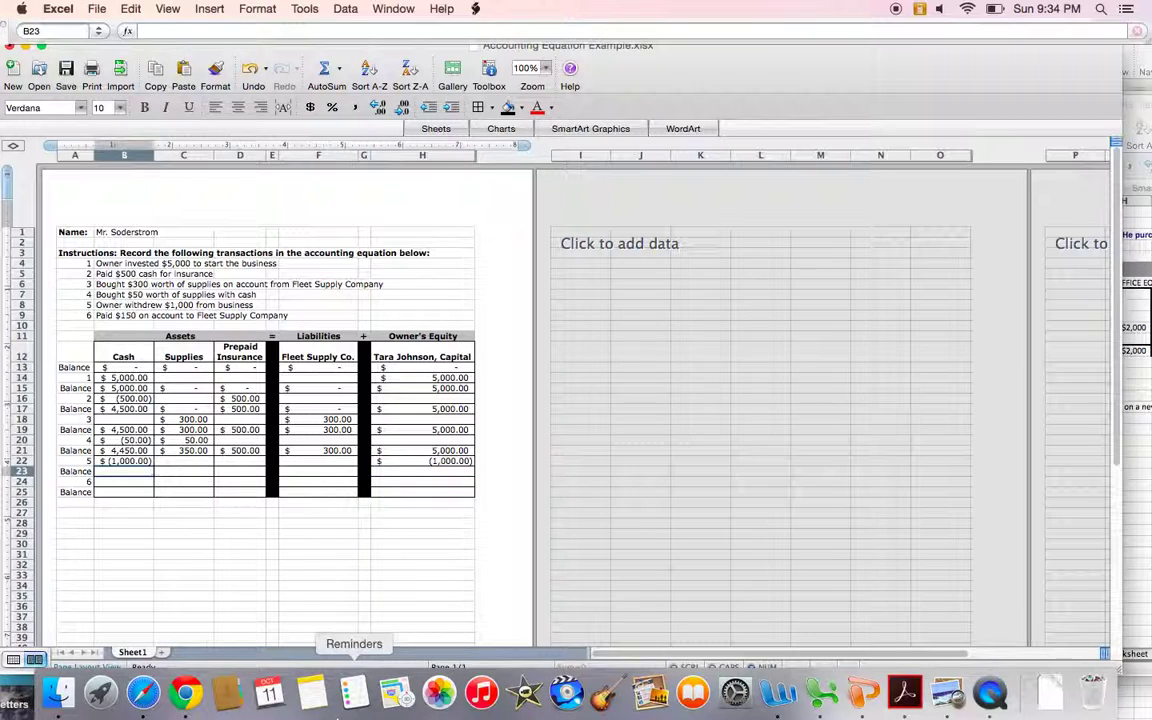
type("3450")
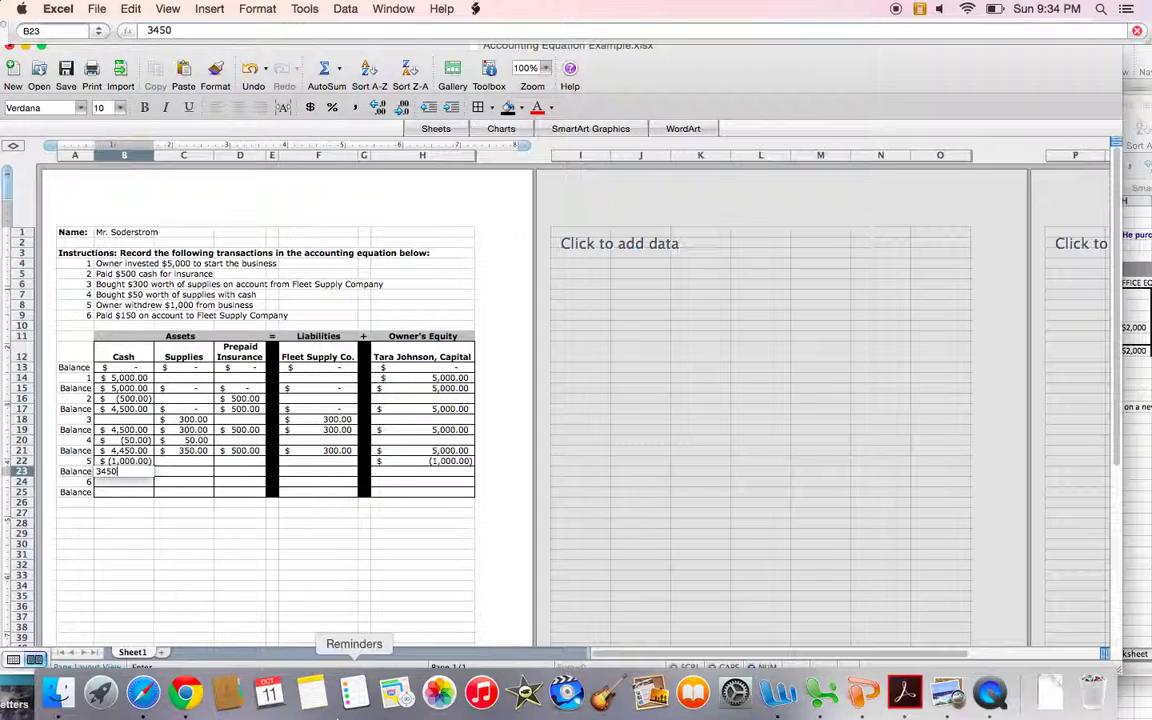
key("Tab")
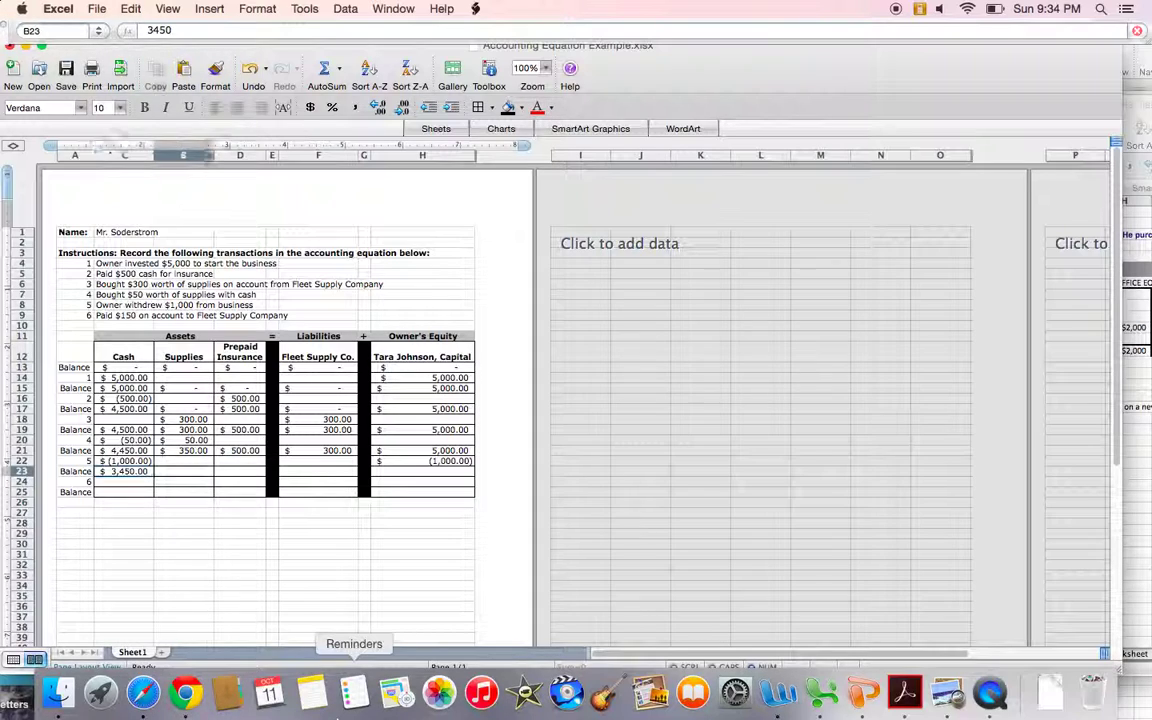
type("35")
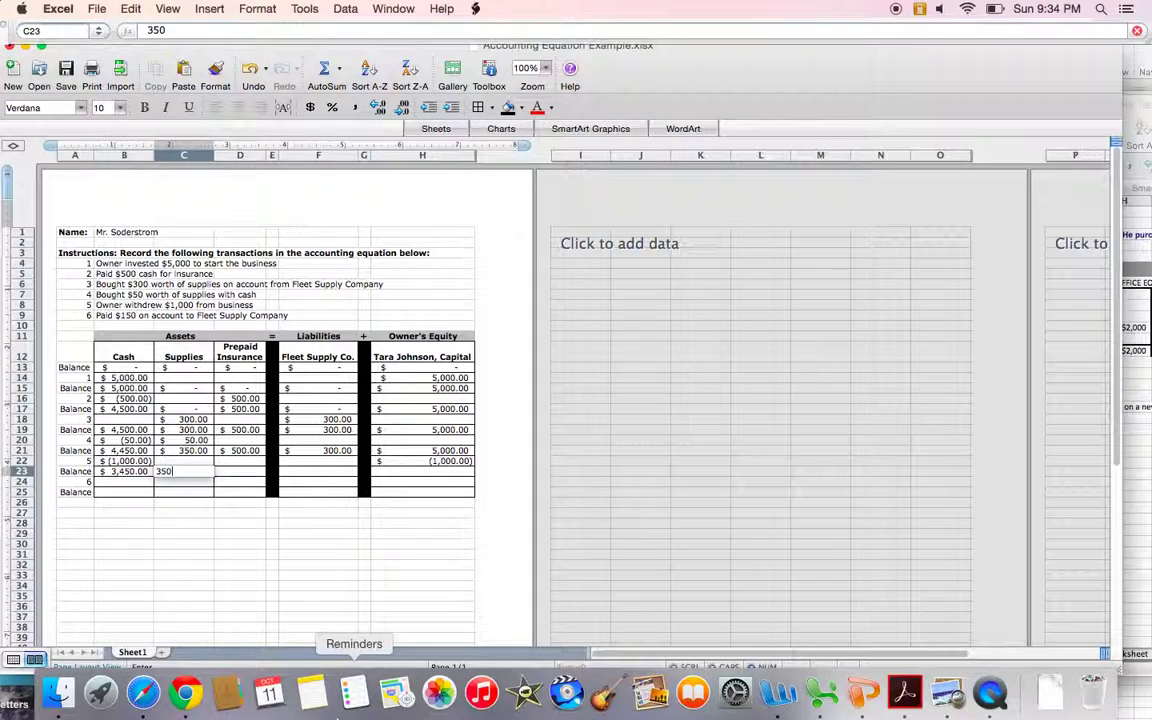
type("0")
key("Tab")
type("500")
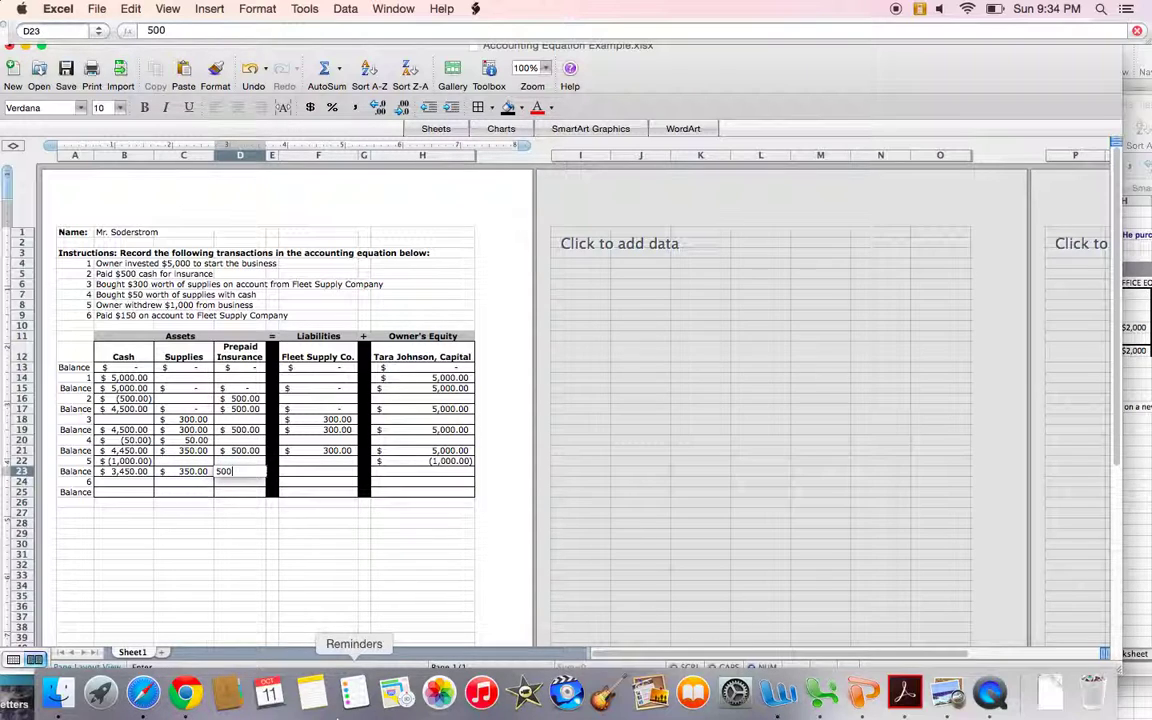
key("Tab")
key("Tab")
type("30")
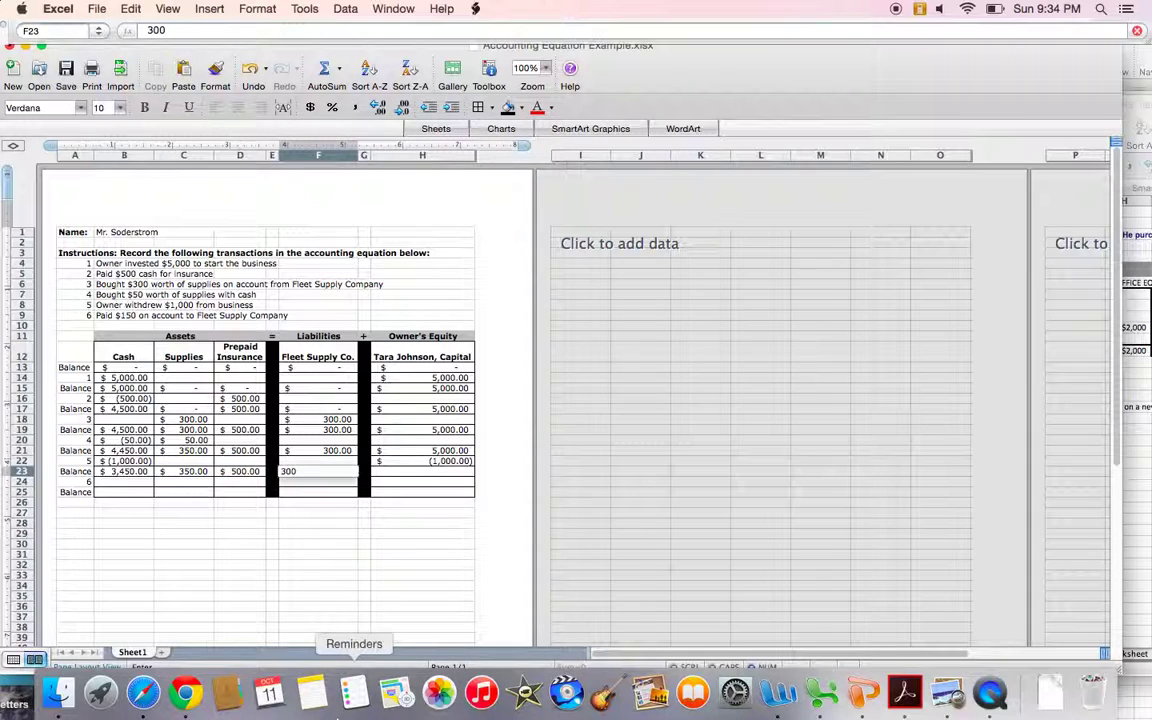
key("Tab")
key("Tab")
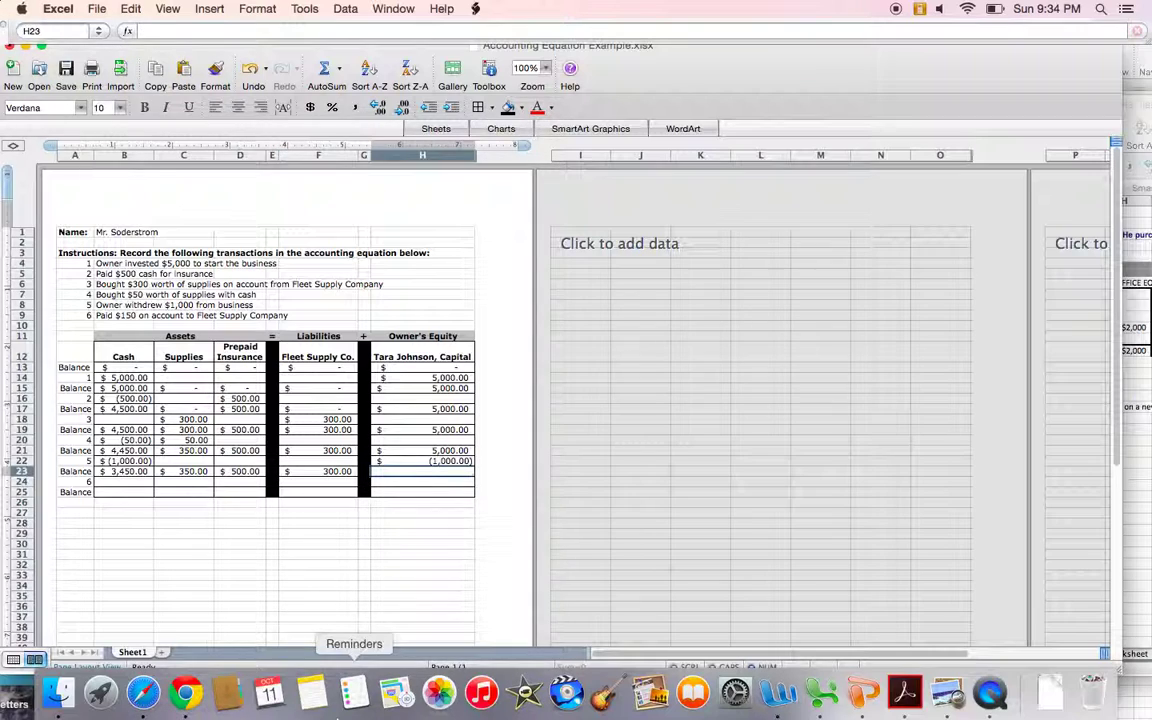
type("4000")
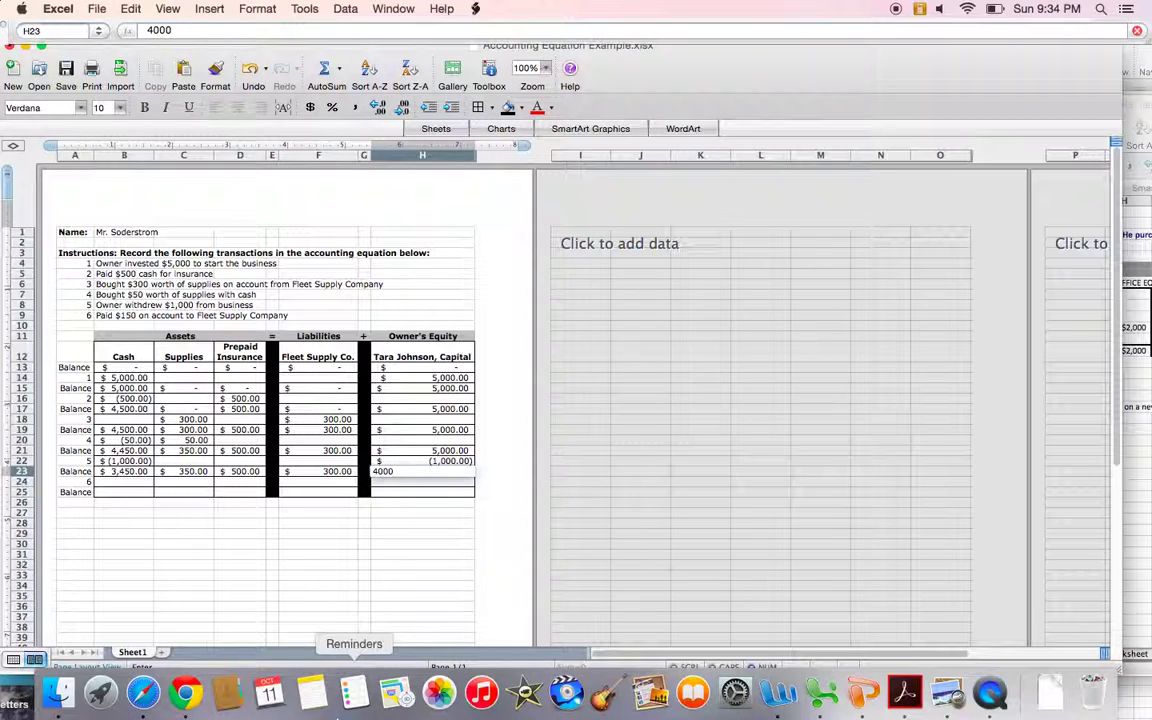
key("Return")
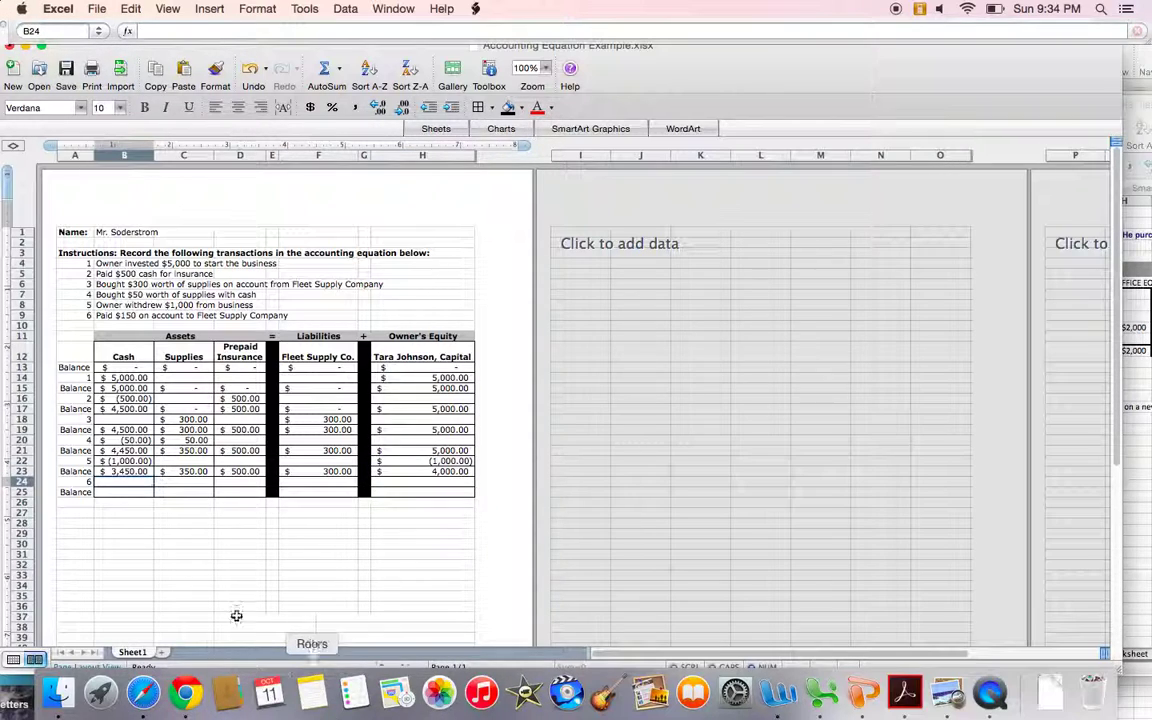
key("Left")
left_click_drag(95, 316, 240, 316)
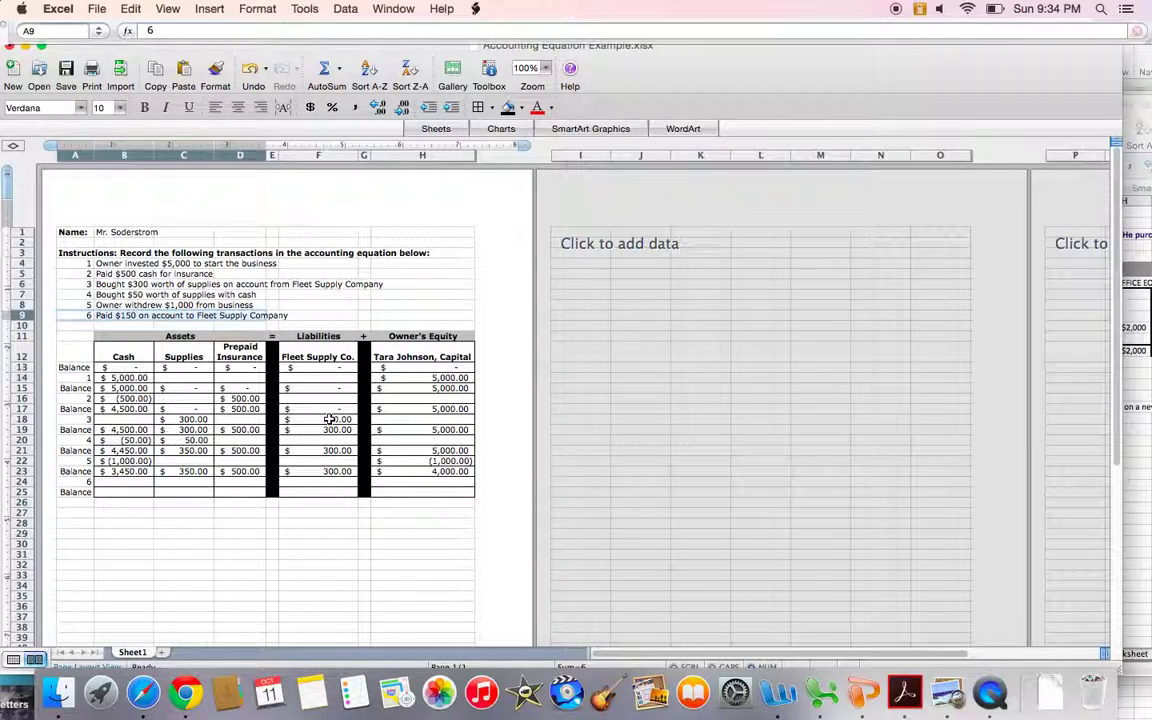
Step: Enter -150 in B24 (Cash) and -150 in F24 (Fleet Supply Co.) for transaction 6
left_click(325, 472)
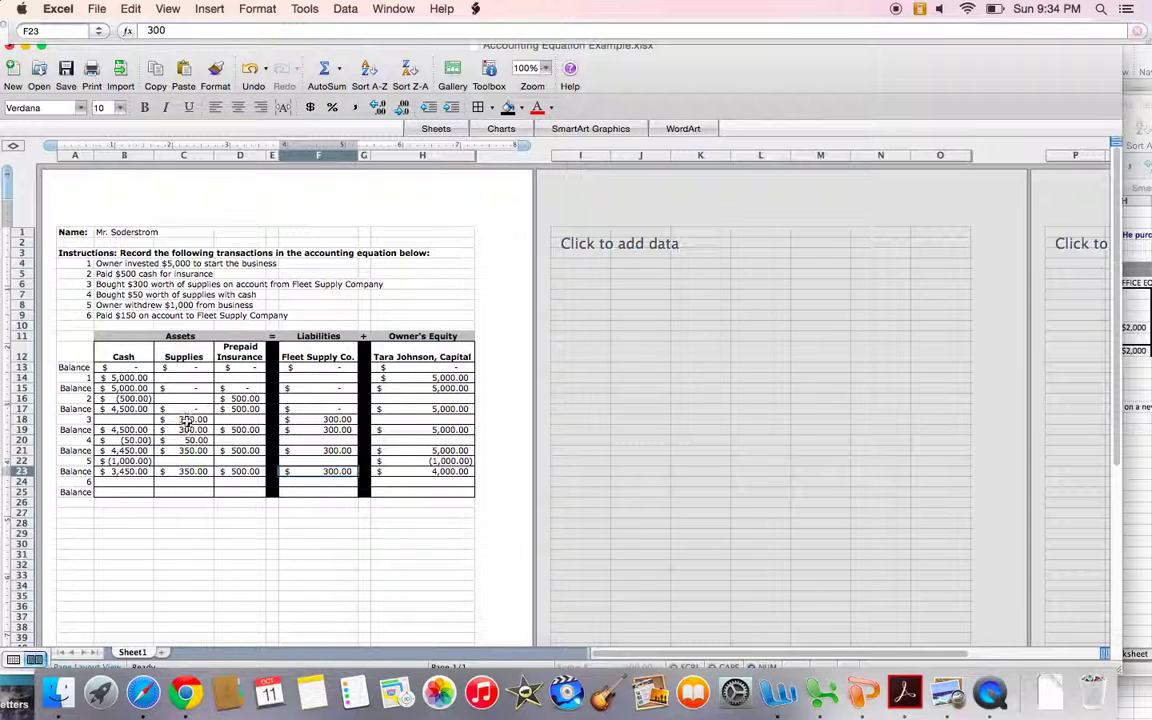
left_click(135, 482)
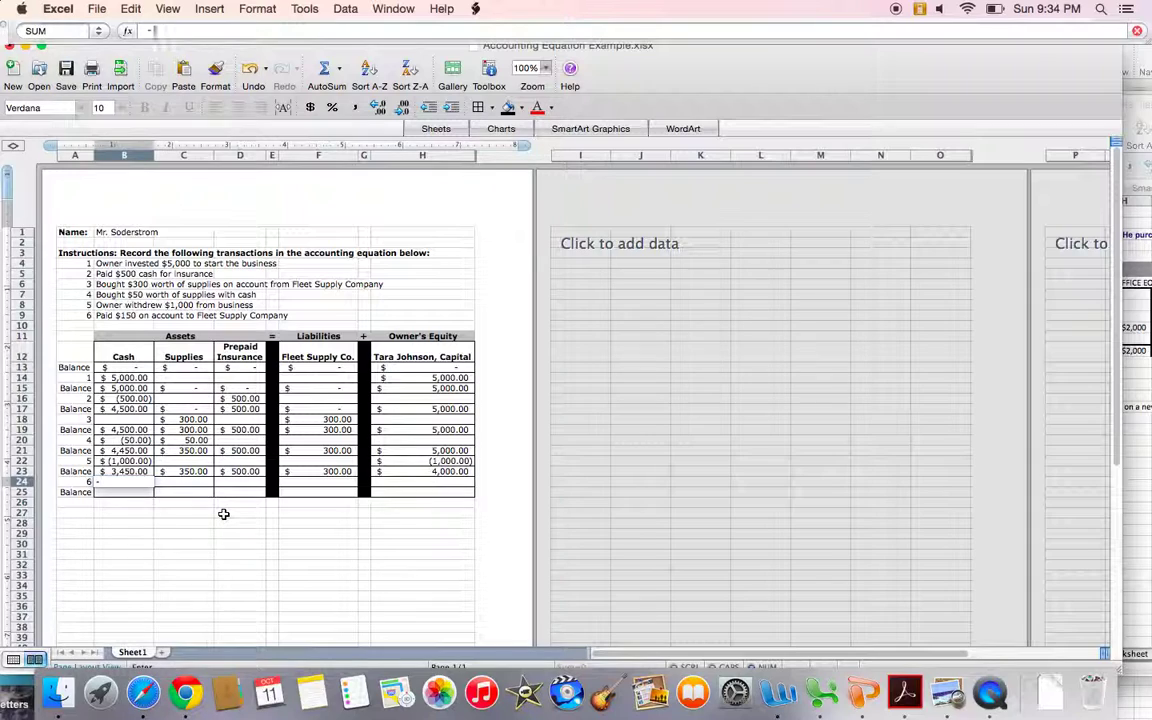
type("-150")
key("Return")
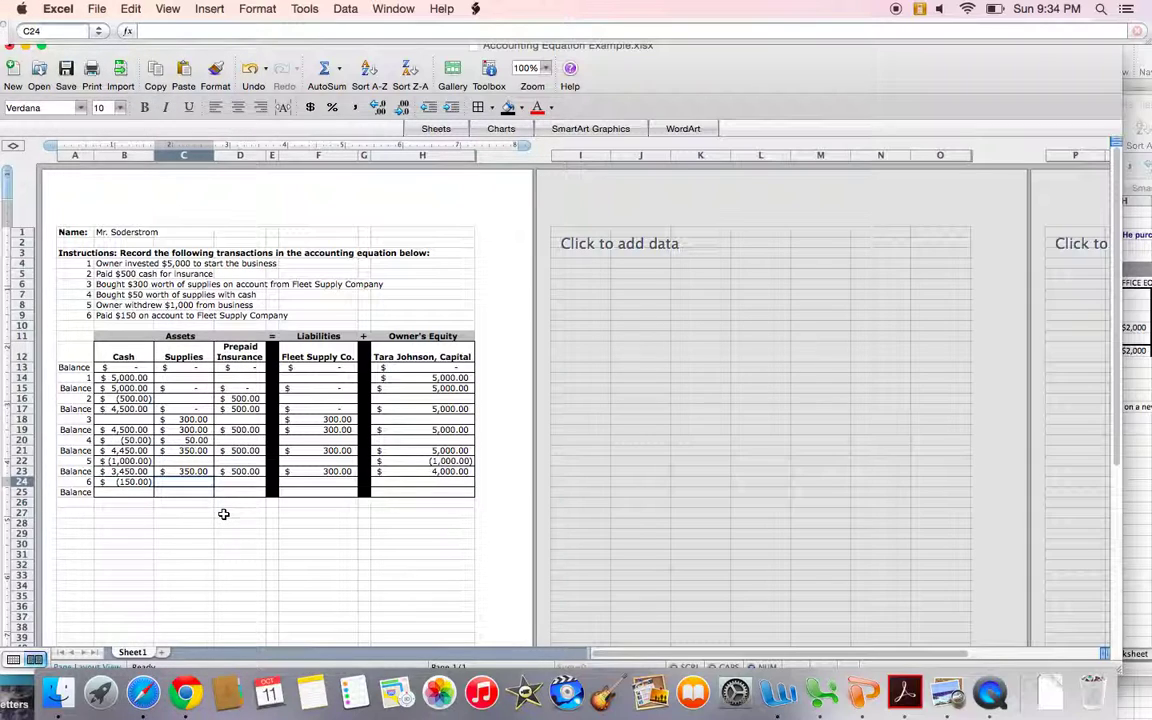
left_click(306, 483)
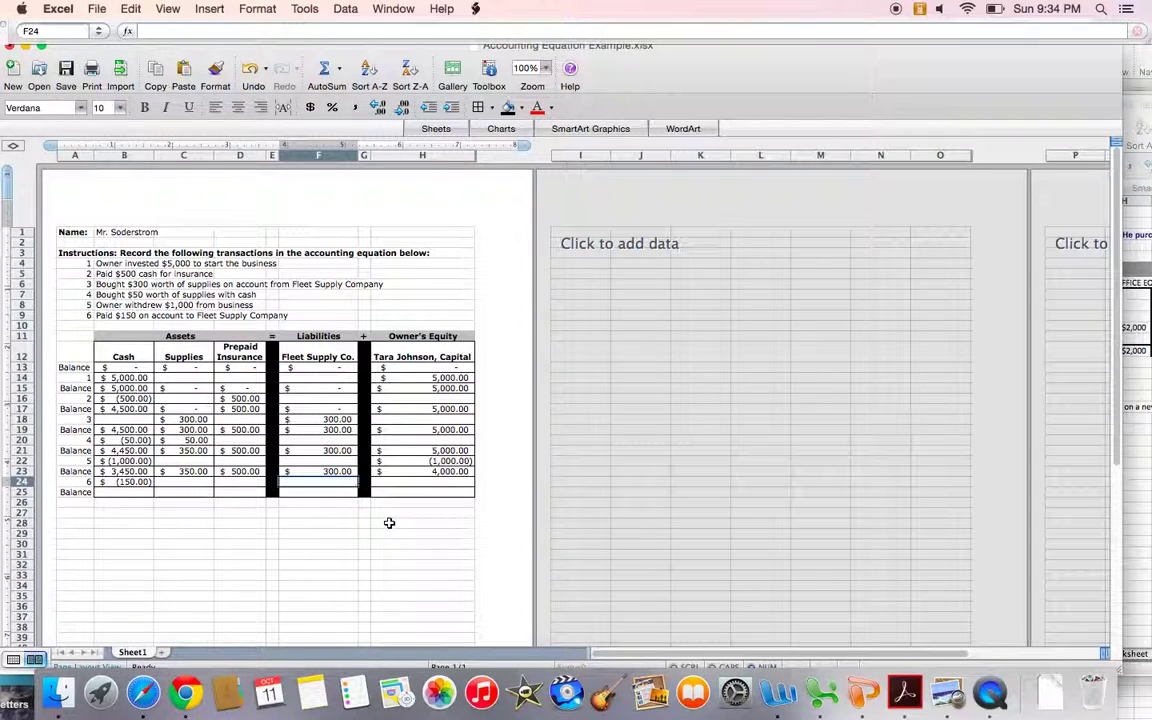
type("-150")
key("Return")
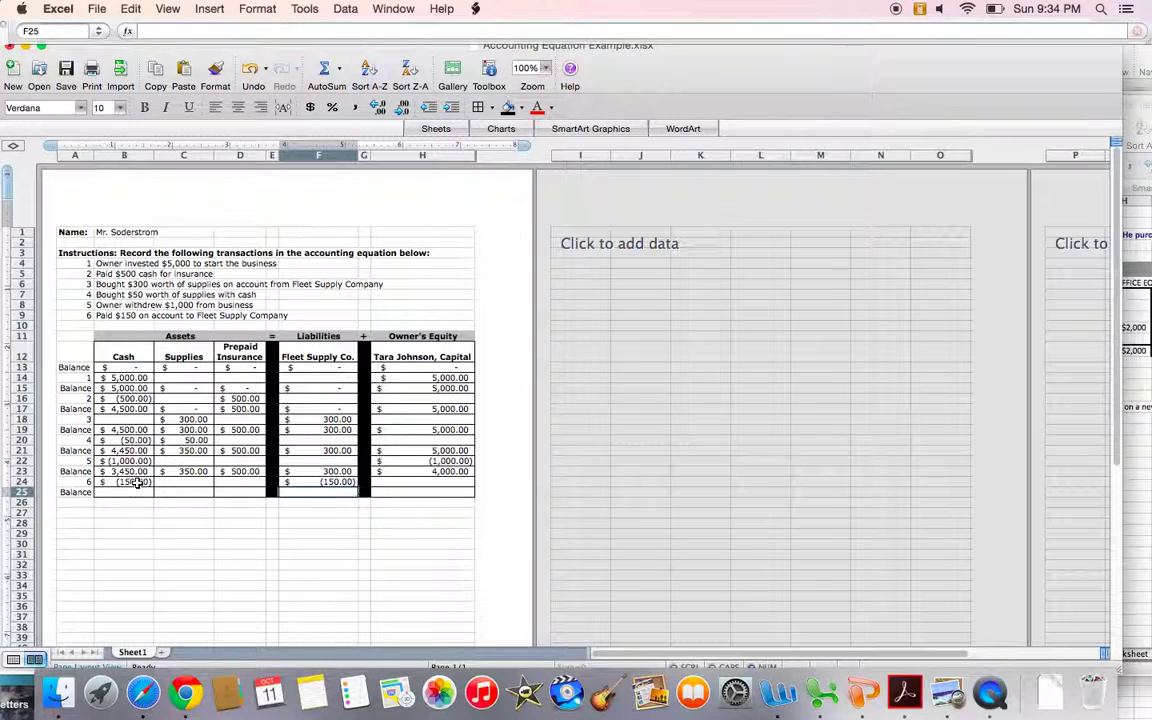
left_click_drag(140, 482, 224, 482)
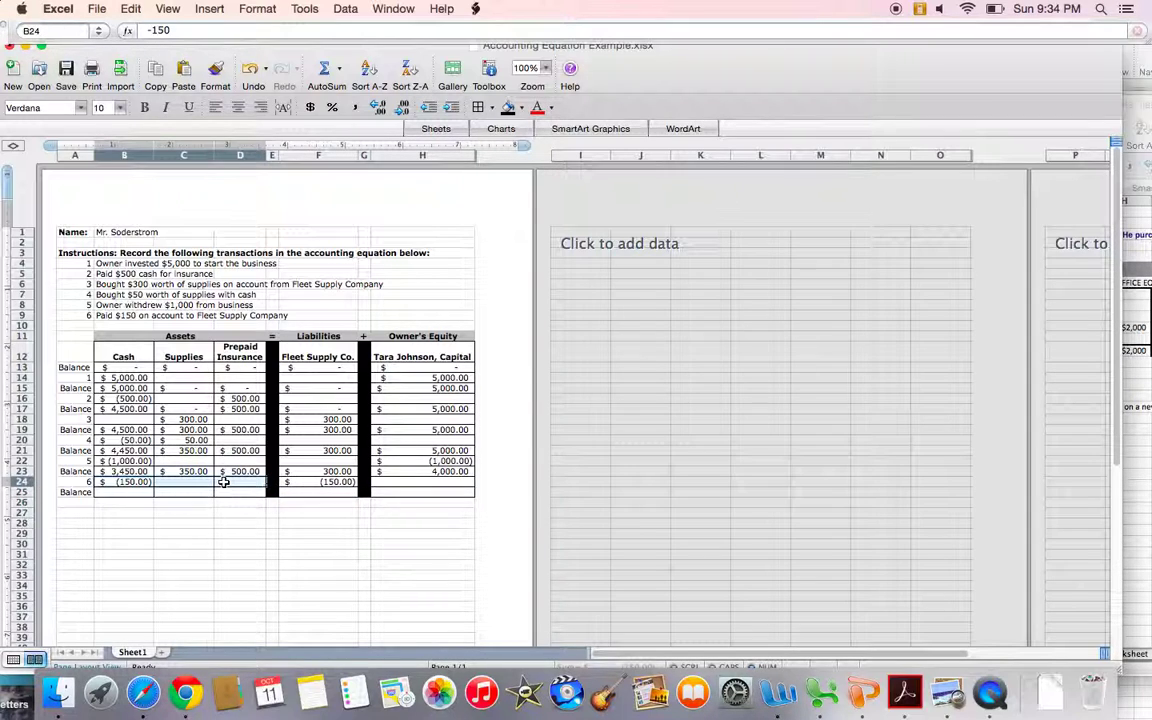
left_click_drag(301, 482, 398, 482)
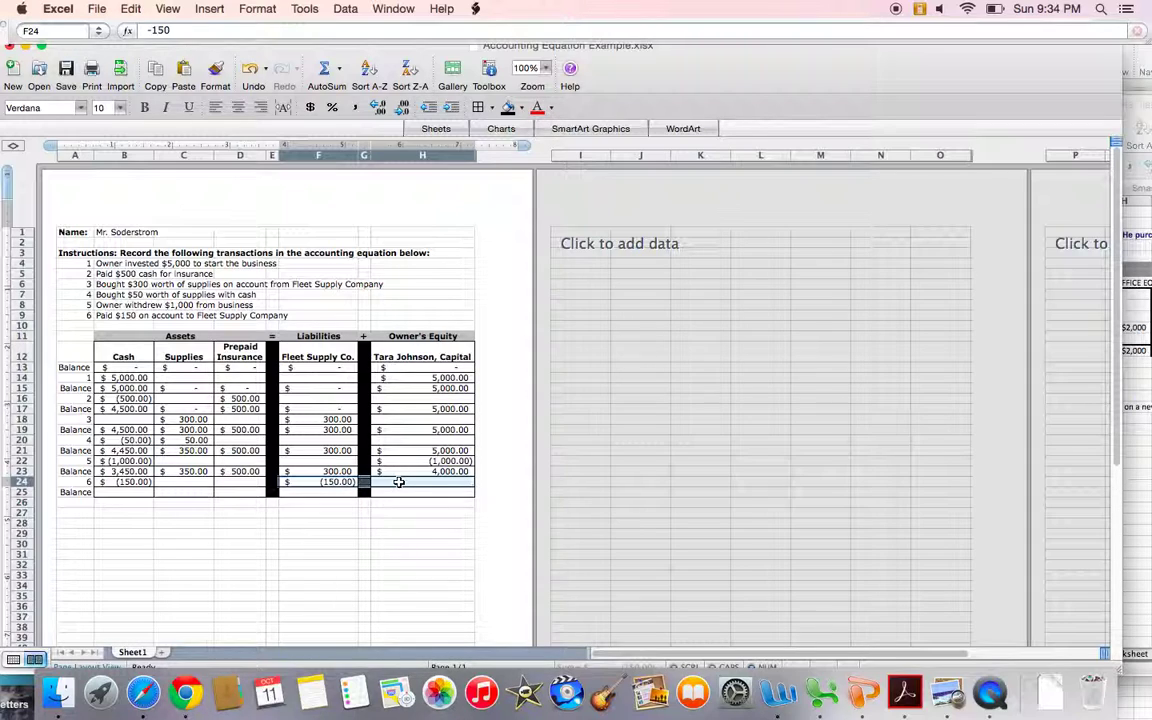
Step: Enter balances 3,300 Cash, 350 Supplies, 500 Prepaid Insurance, 150 Fleet Supply Co., 4,000 capital in row 25
left_click(121, 491)
type("3300")
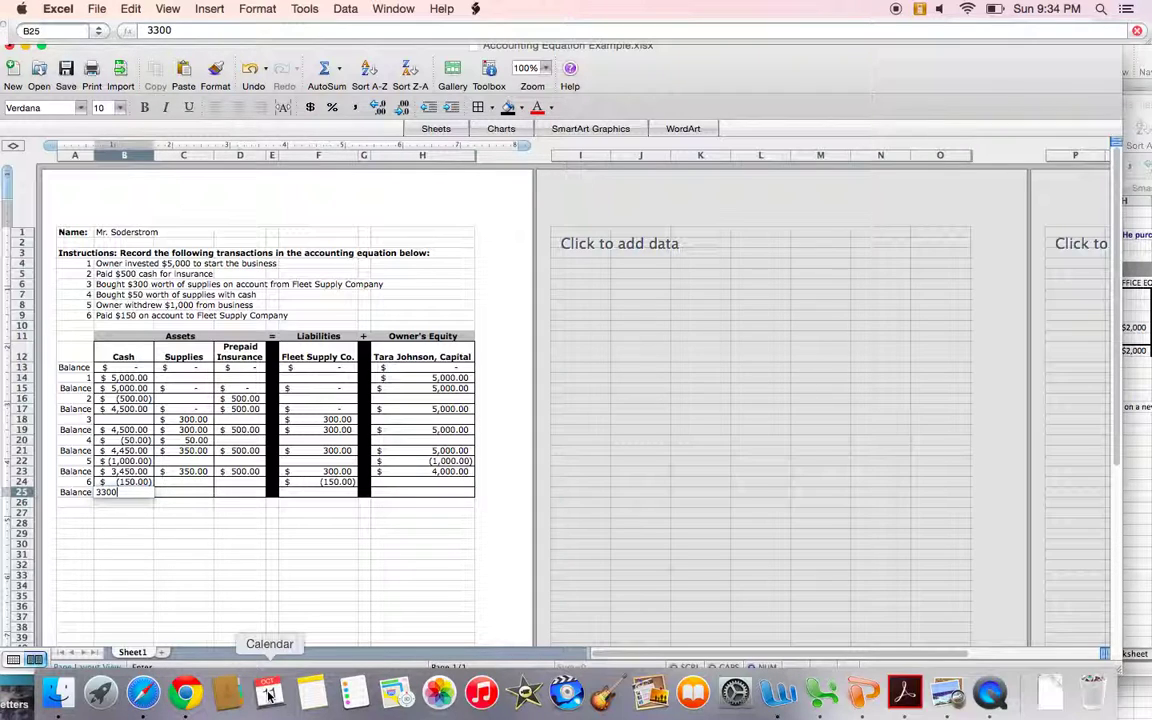
key("Tab")
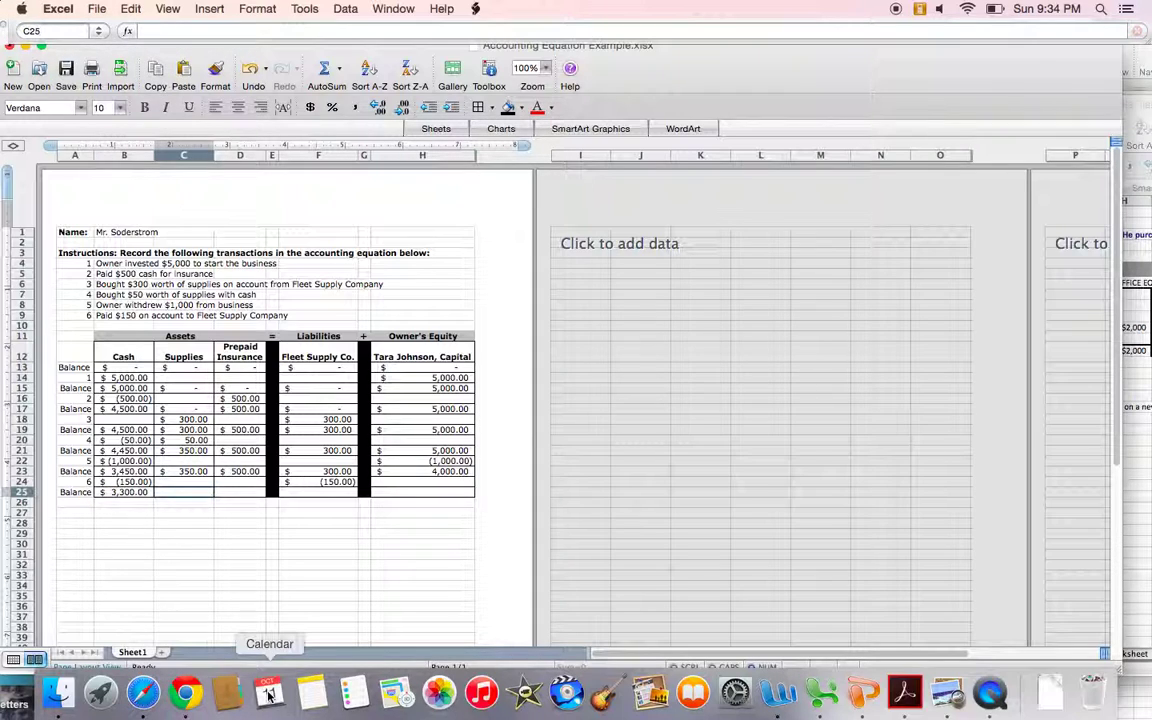
type("350")
key("Tab")
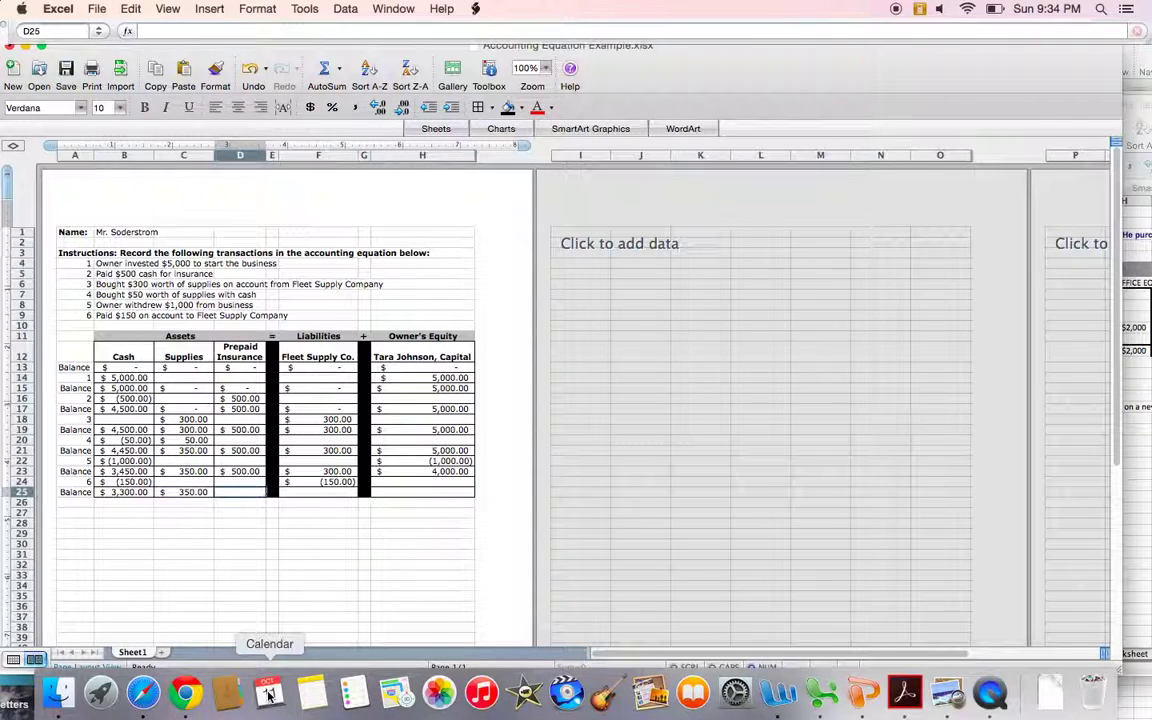
type("50")
key("Tab")
key("Tab")
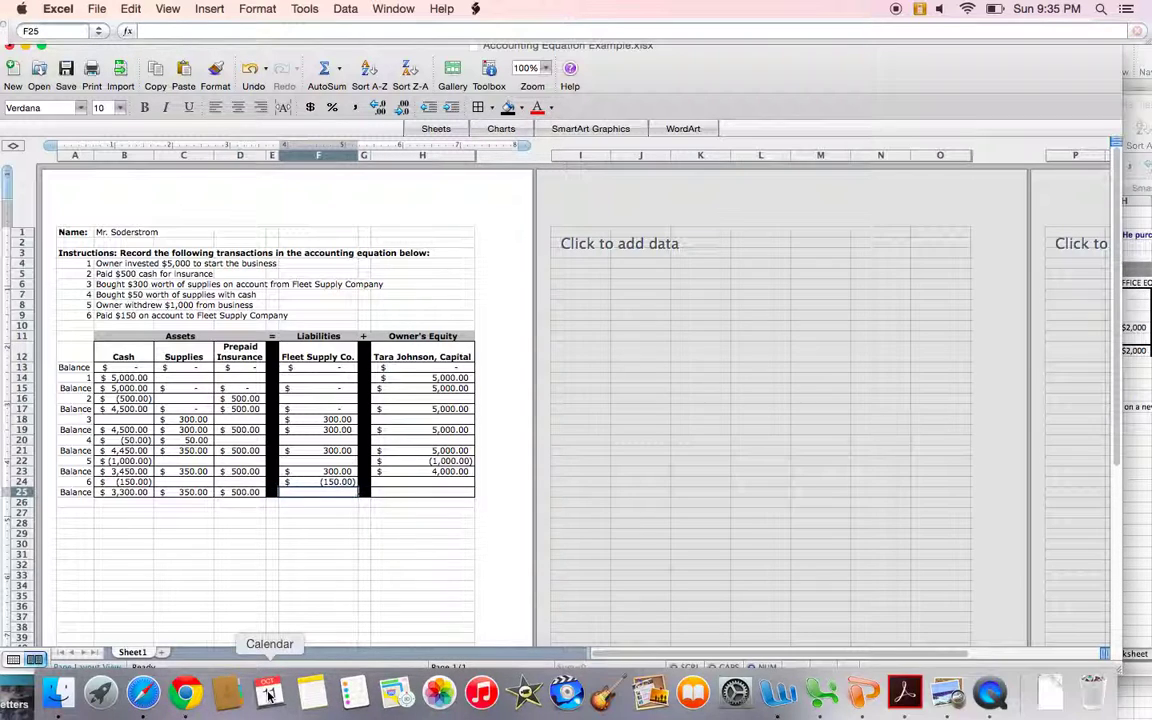
type("1")
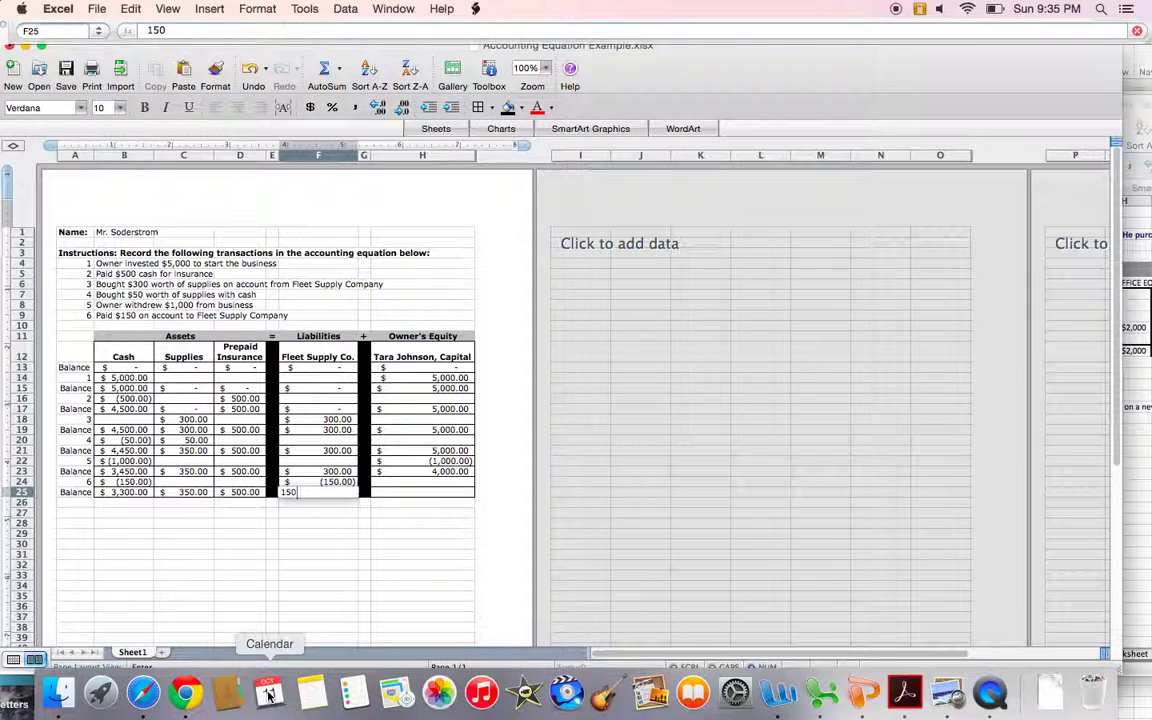
type("50")
key("Tab")
key("Tab")
type("4,0")
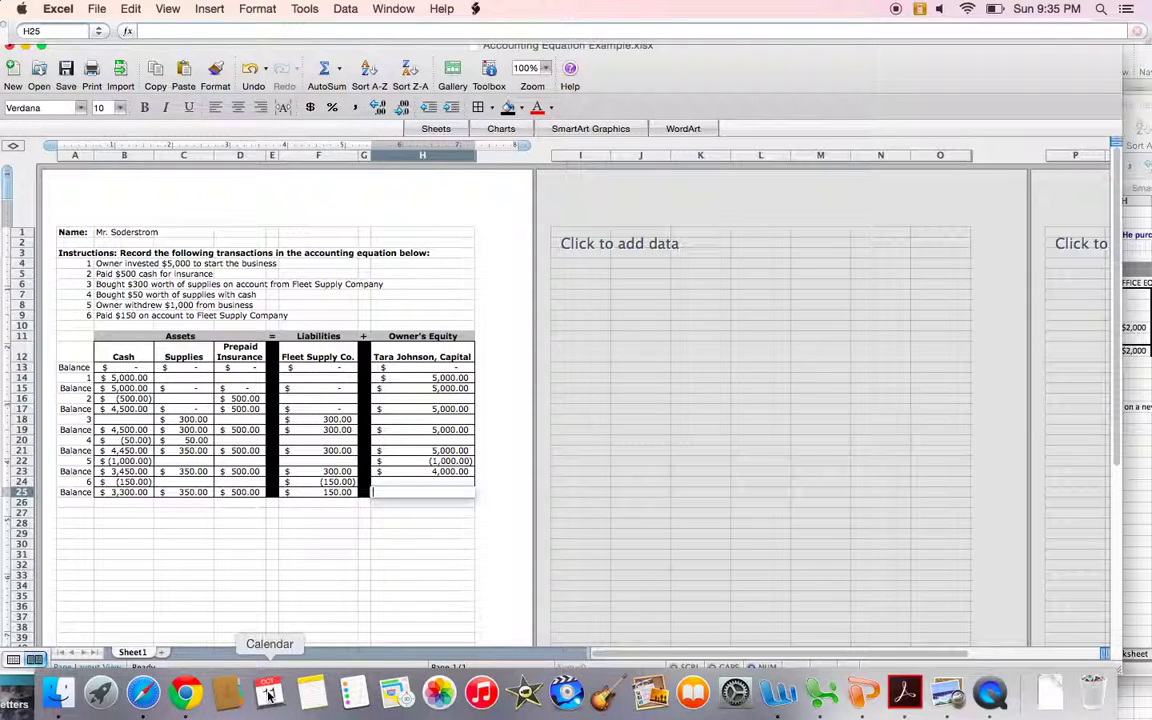
type("000")
key("Return")
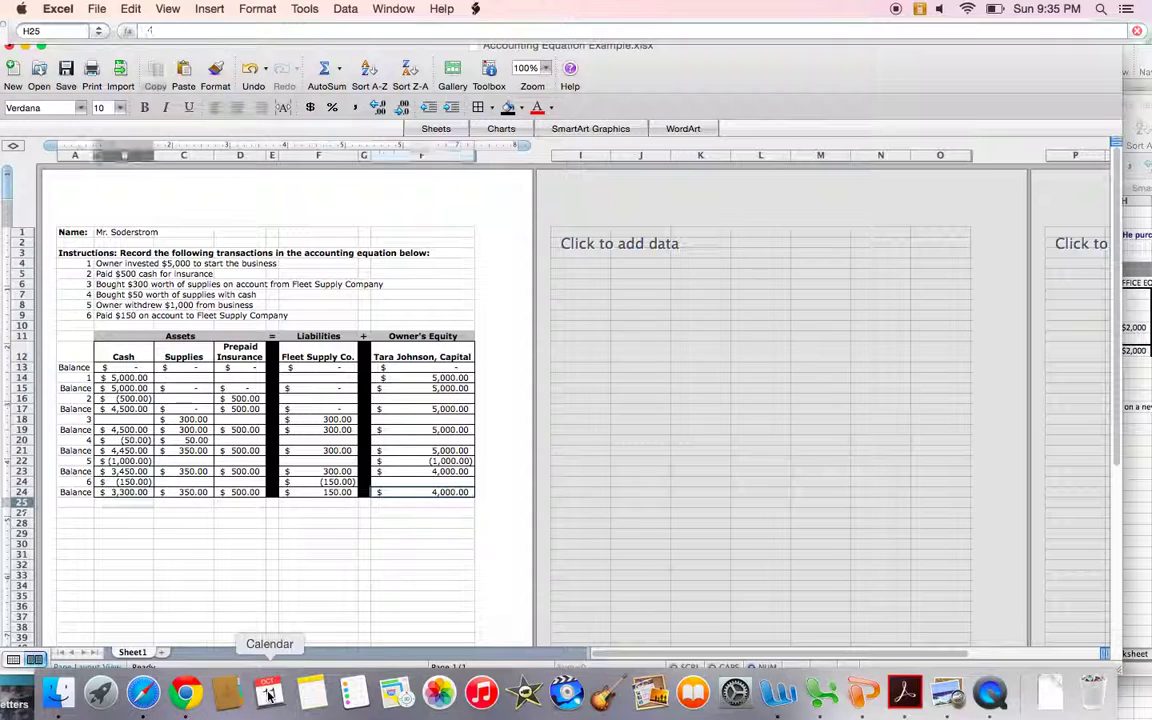
key("Return")
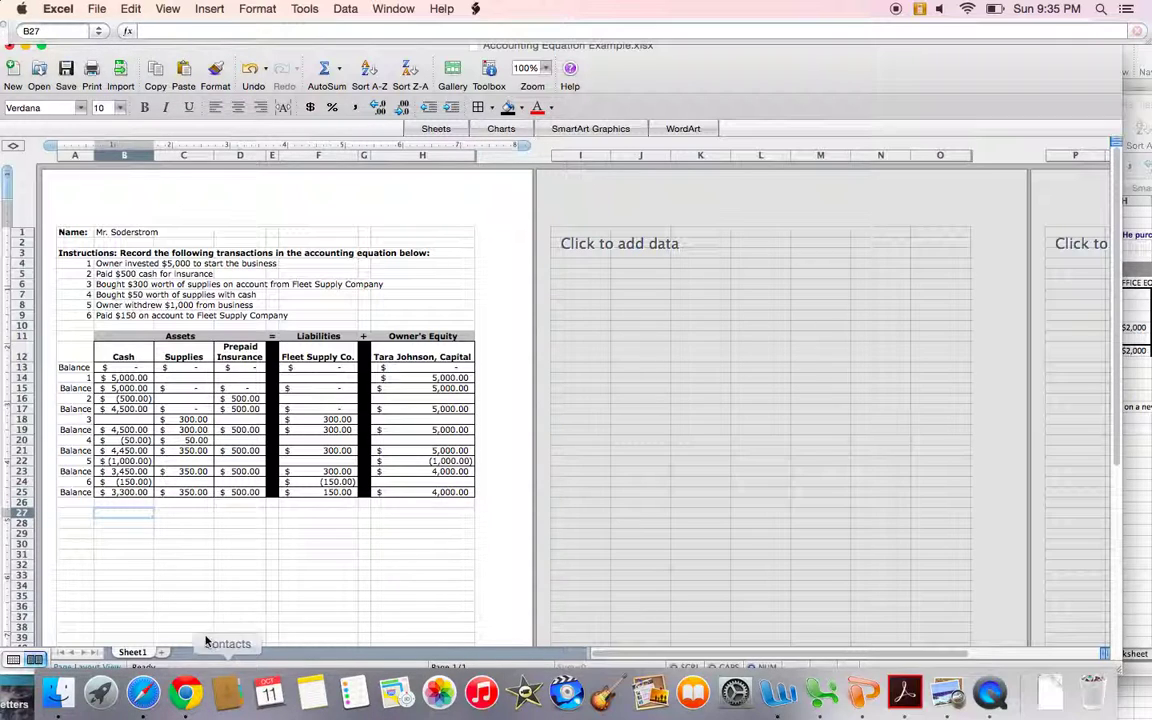
left_click_drag(119, 374, 384, 380)
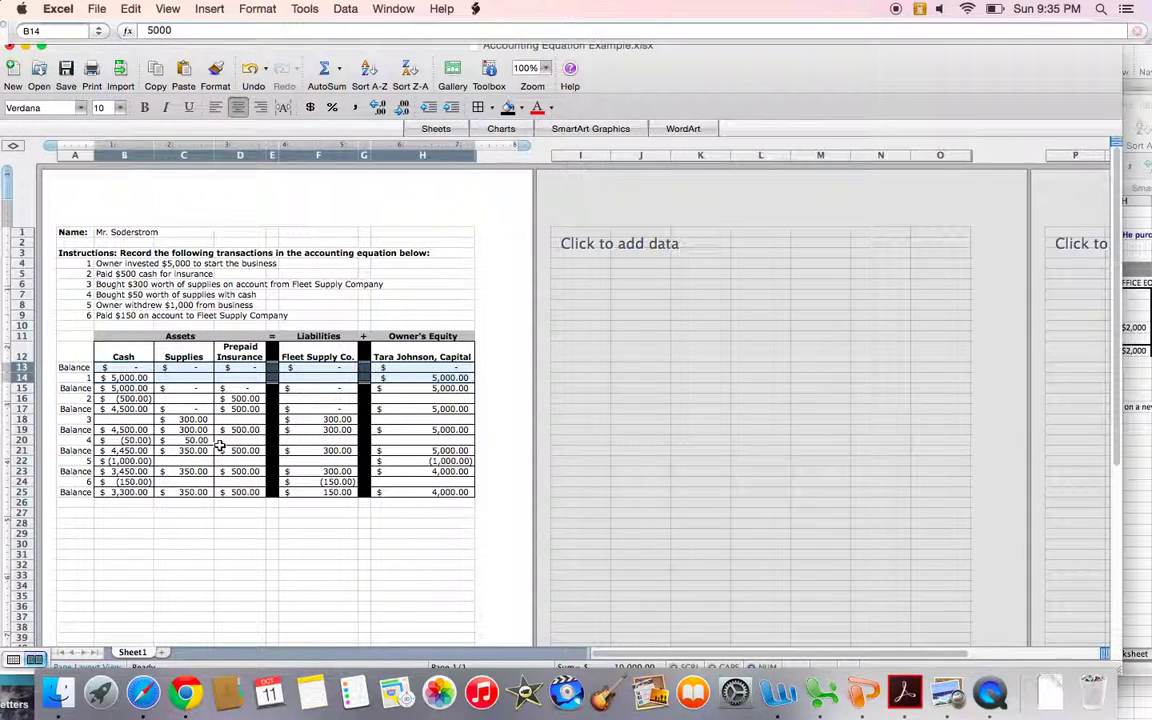
left_click_drag(120, 388, 388, 388)
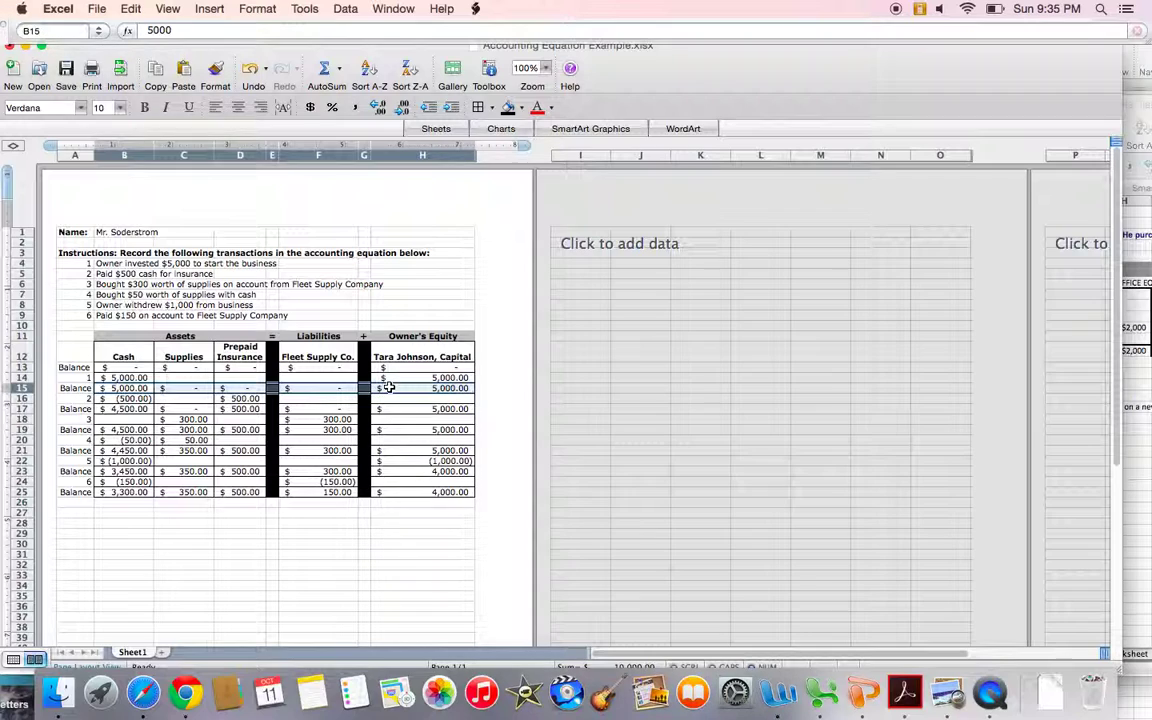
left_click(125, 517)
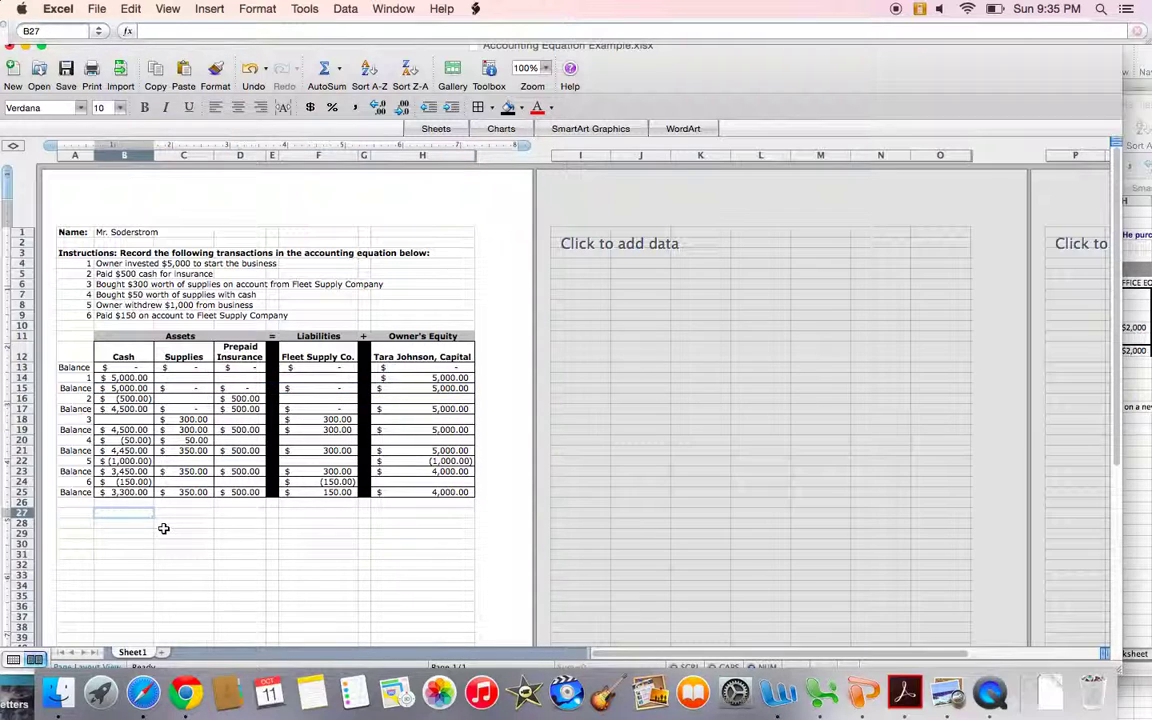
Step: Enter =B25+C25+D25 in B27 to total the assets at $4,150.00
type("=")
left_click(128, 493)
type("+")
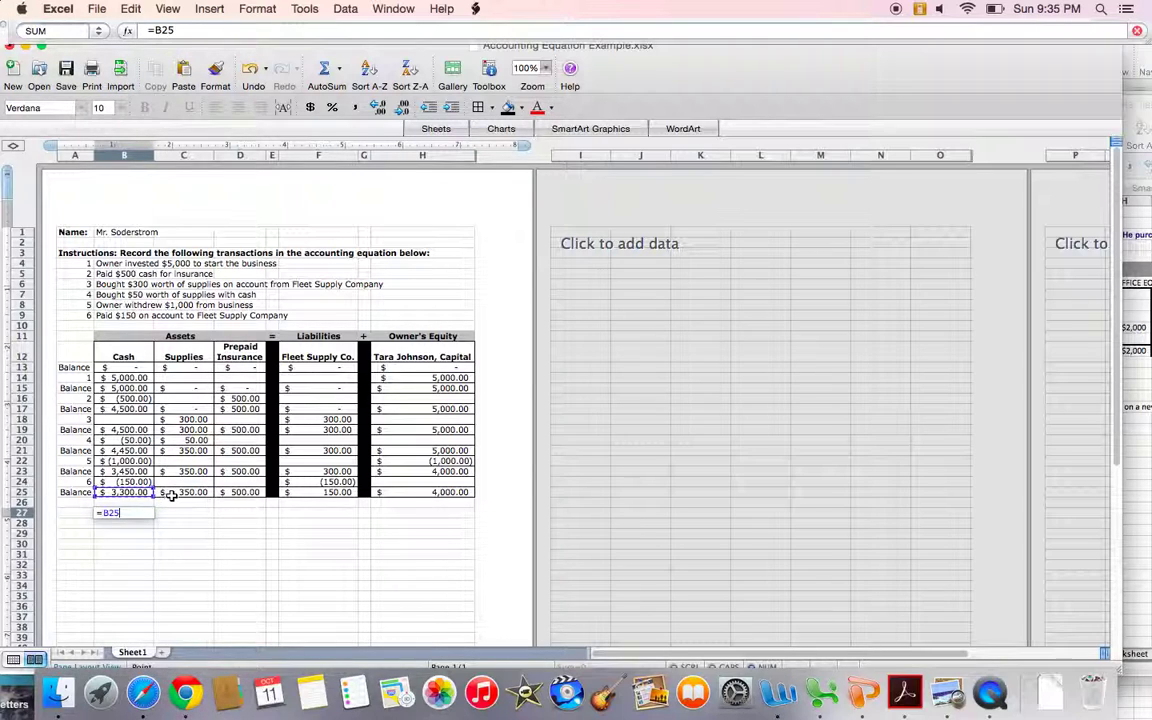
left_click(185, 492)
type("+")
left_click(228, 492)
key("Return")
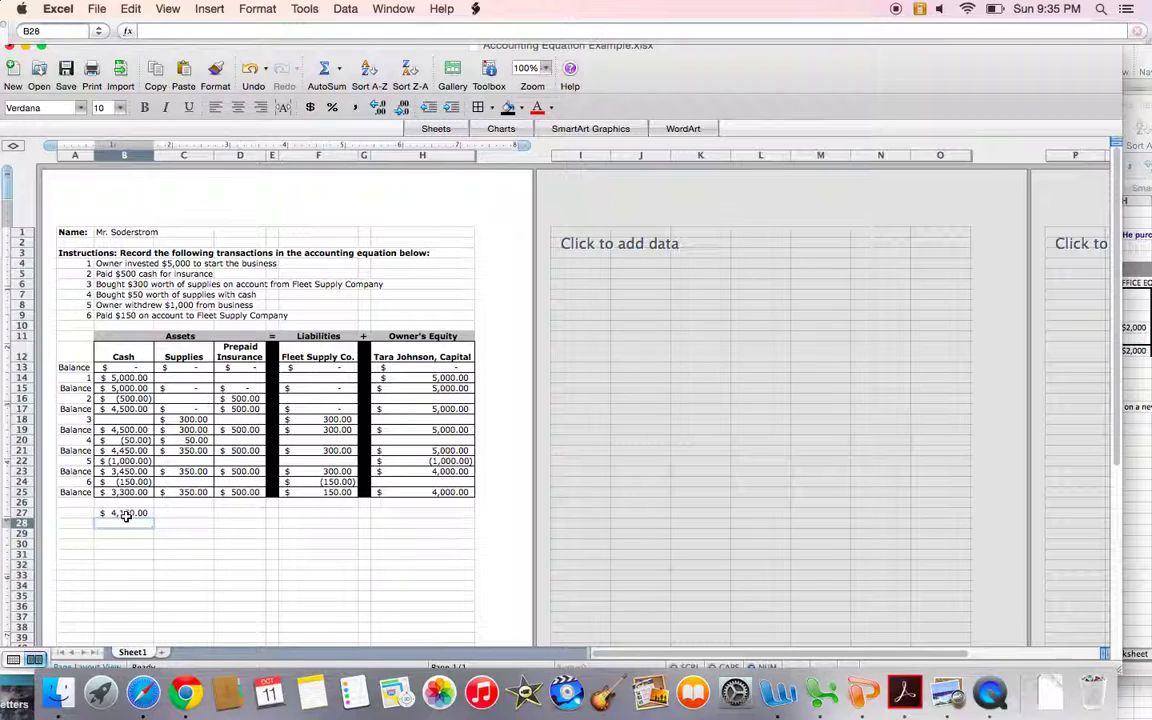
Step: Enter =F25+H25 in F27 to total liabilities plus equity at $4,150.00
left_click(299, 513)
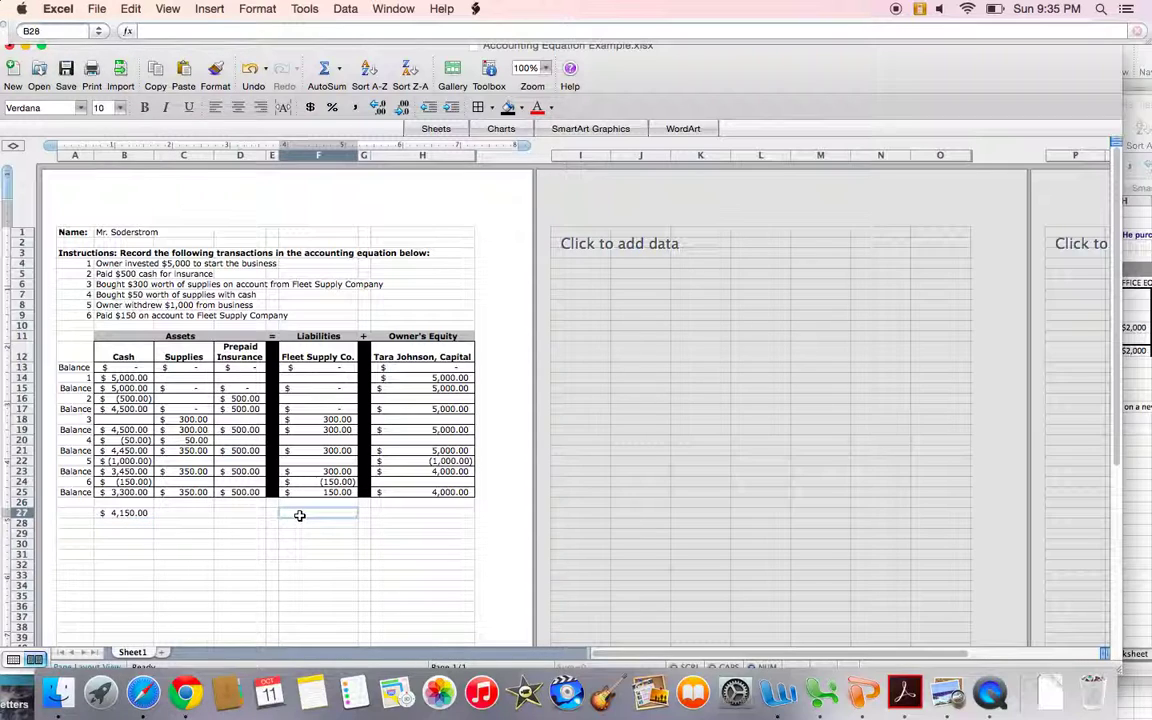
type("=")
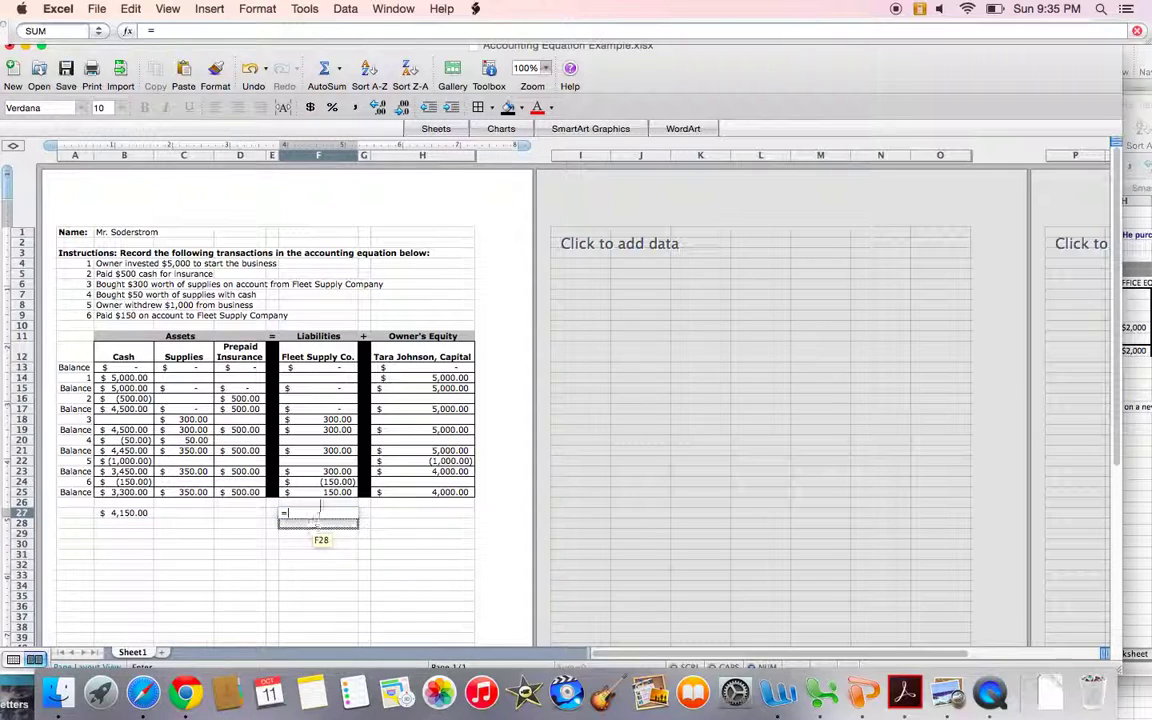
left_click(321, 494)
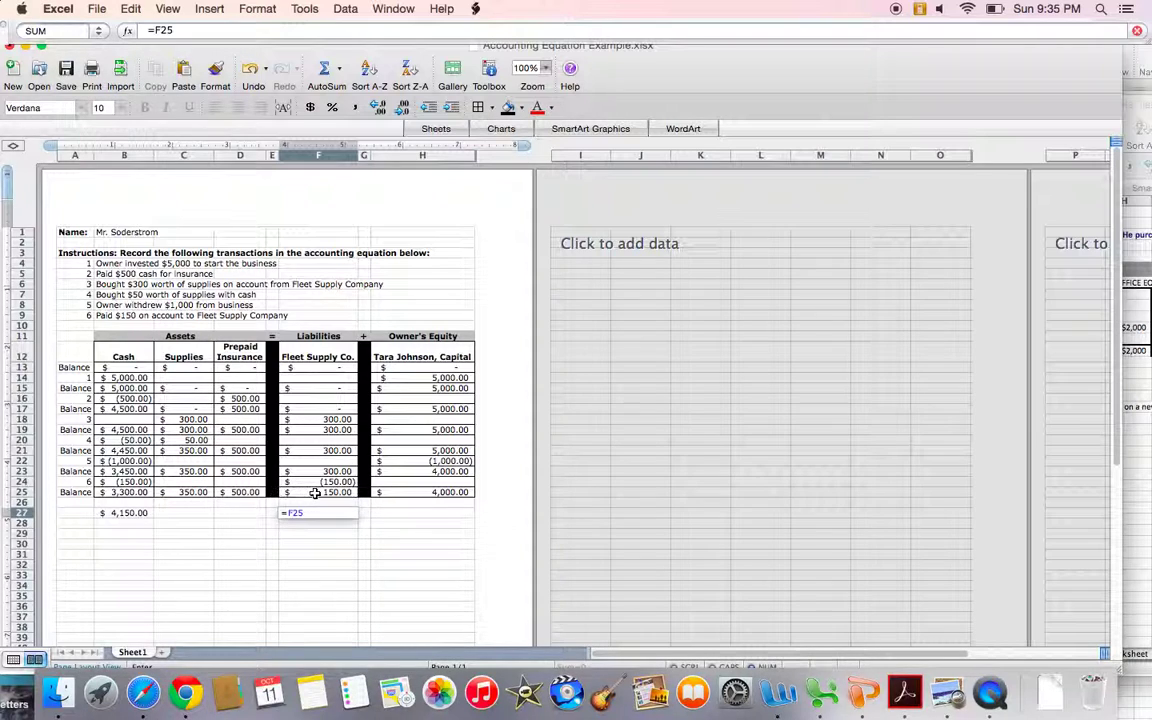
type("+")
left_click(428, 494)
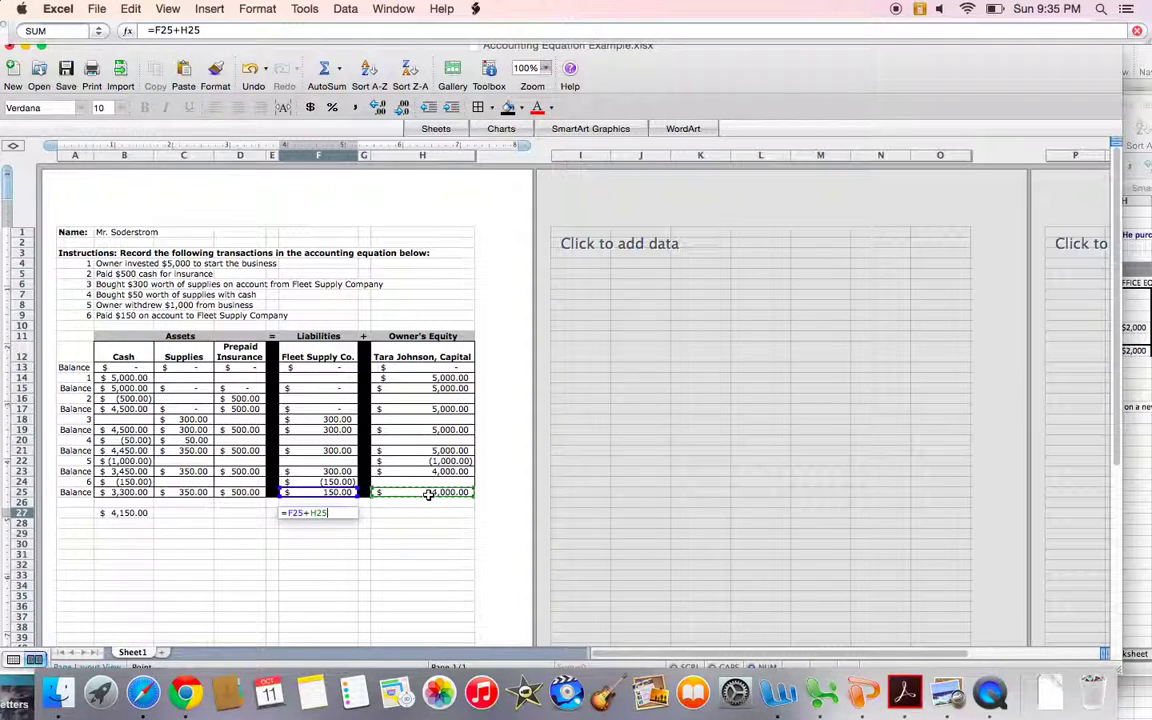
key("Return")
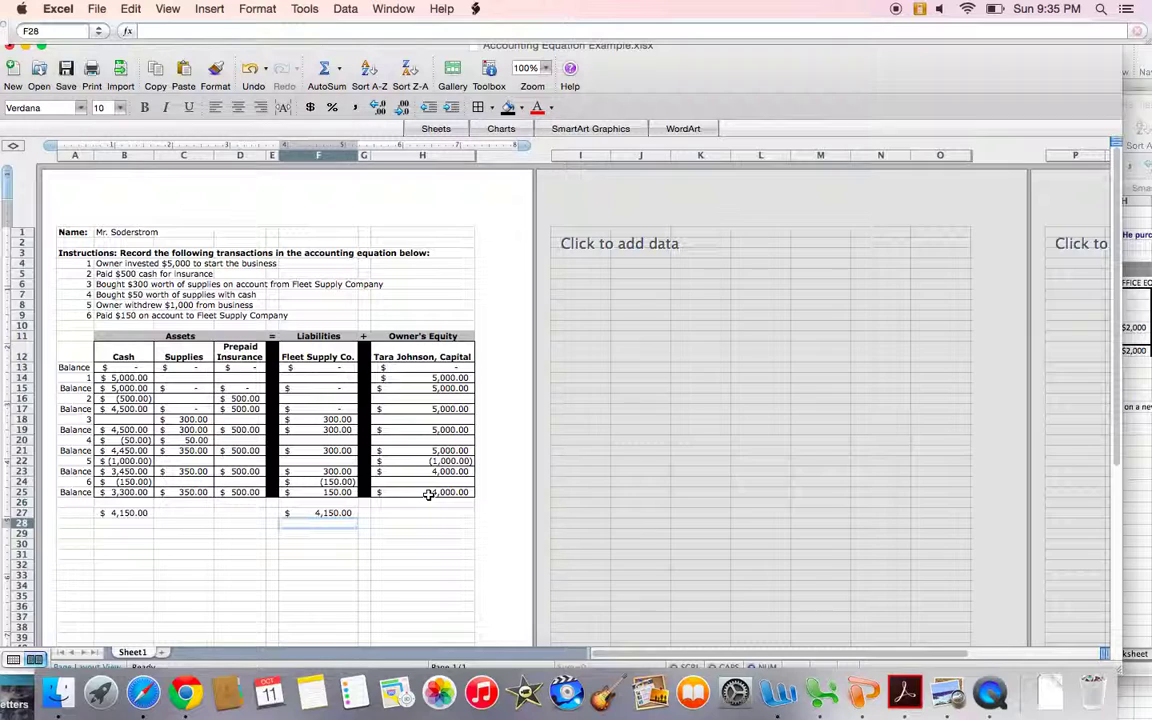